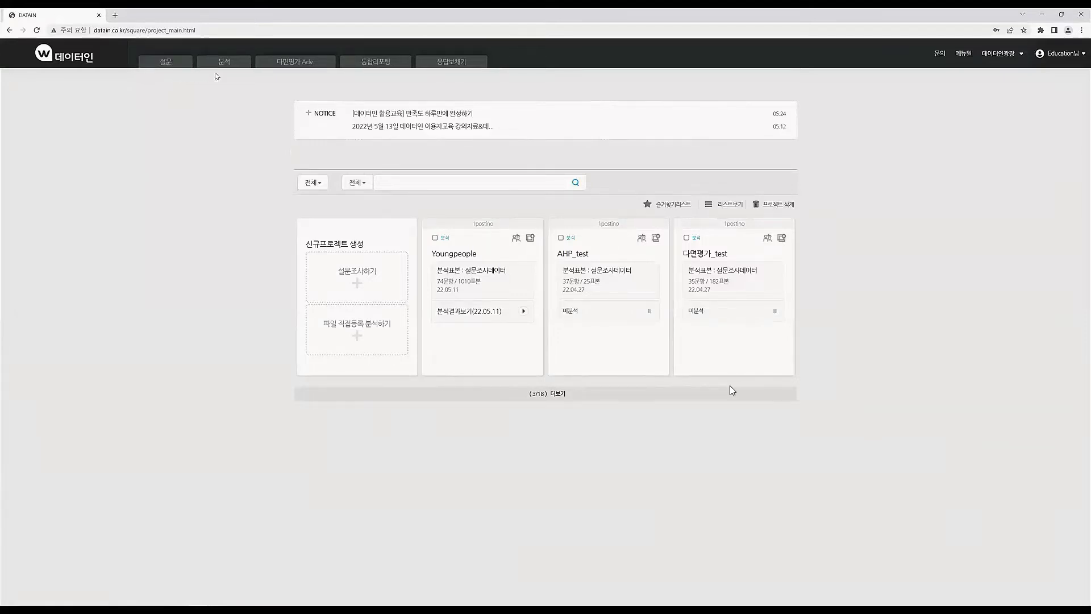
Start a new analysis project and name it "스타벅스 만족도조사".
click(229, 65)
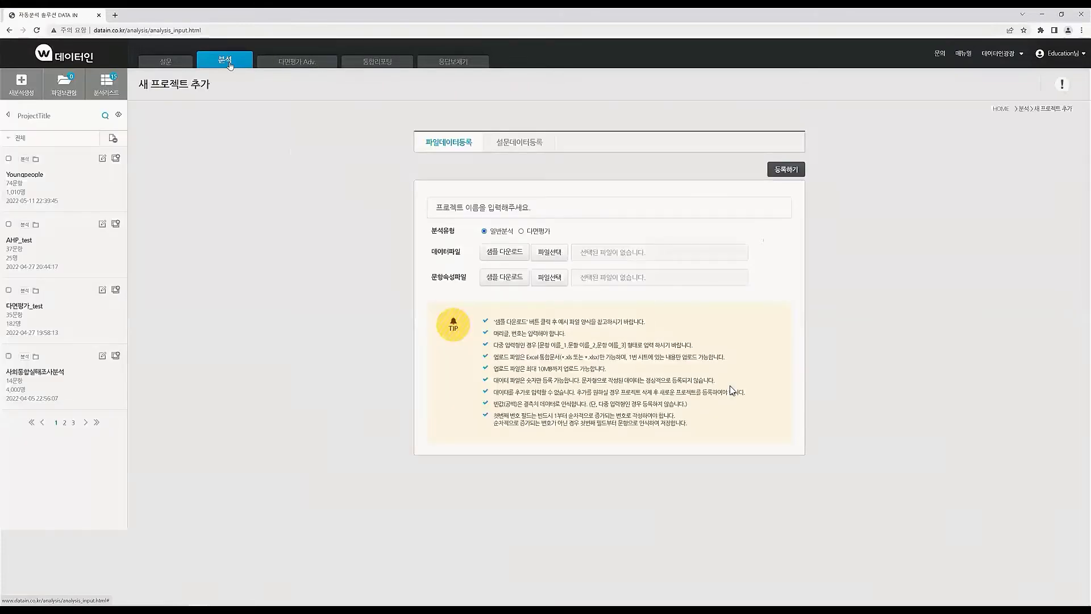
click(485, 211)
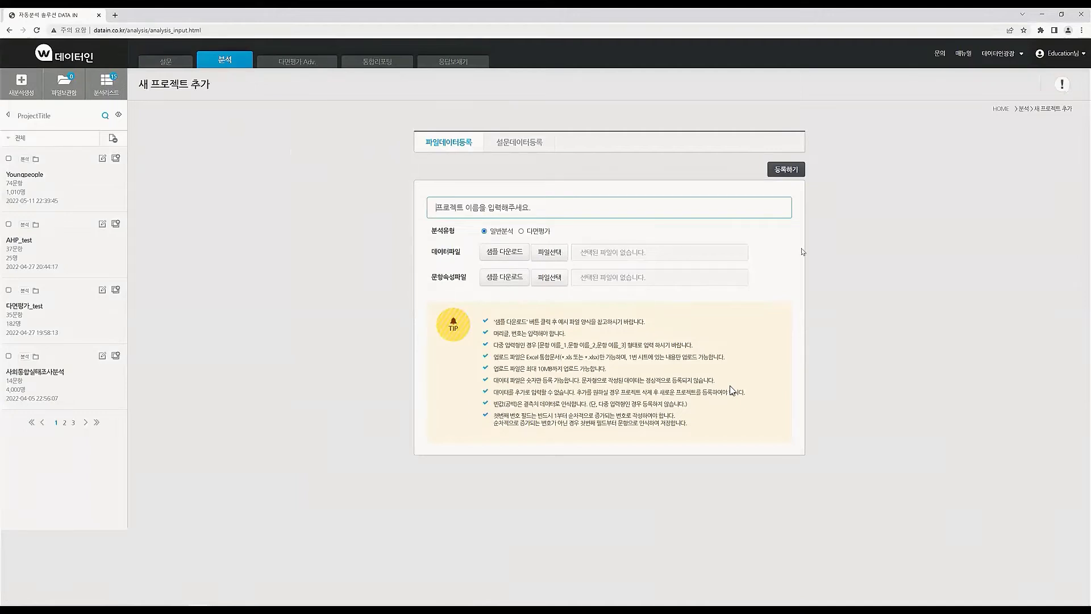
text(t)
key(BackSpace)
text(스타벅스 맨)
text(족도조사)
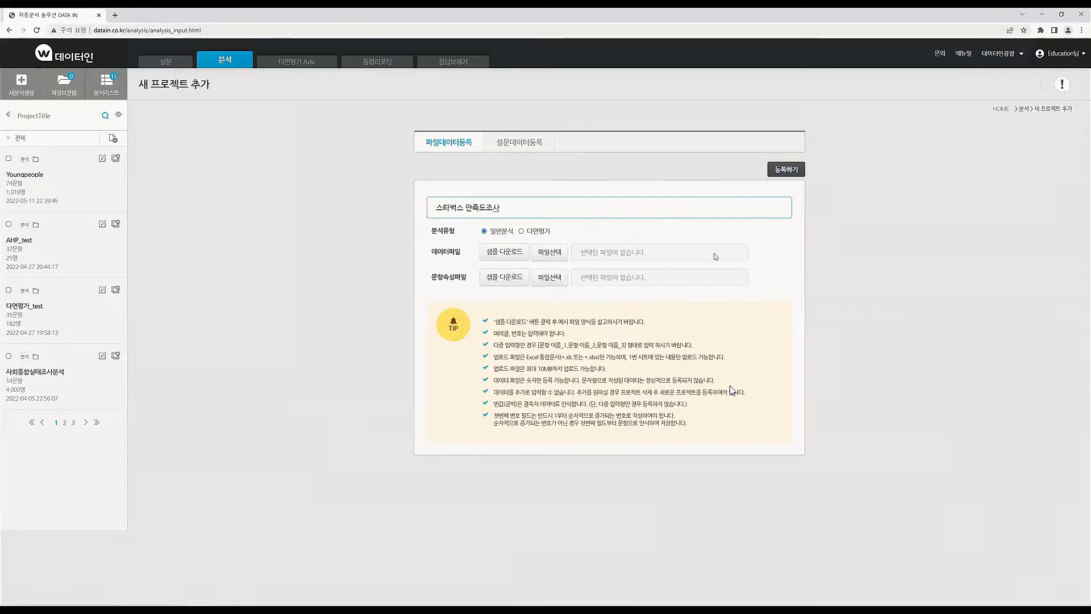
Attach Starbucks_survey_실습용.xlsx as the data file and register the project, choosing to enter the question attributes directly.
click(543, 250)
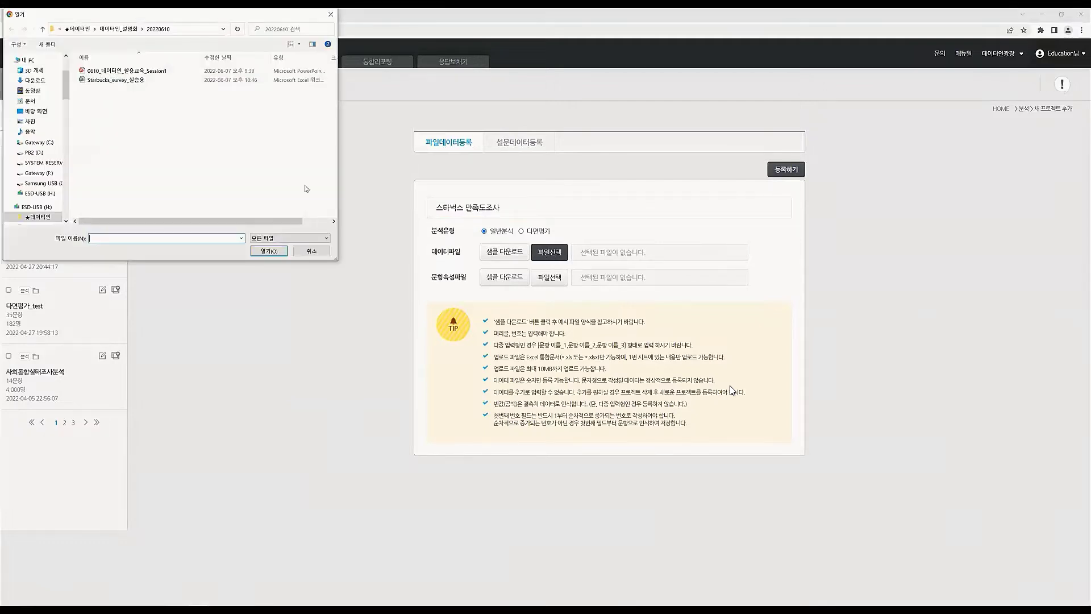
click(126, 81)
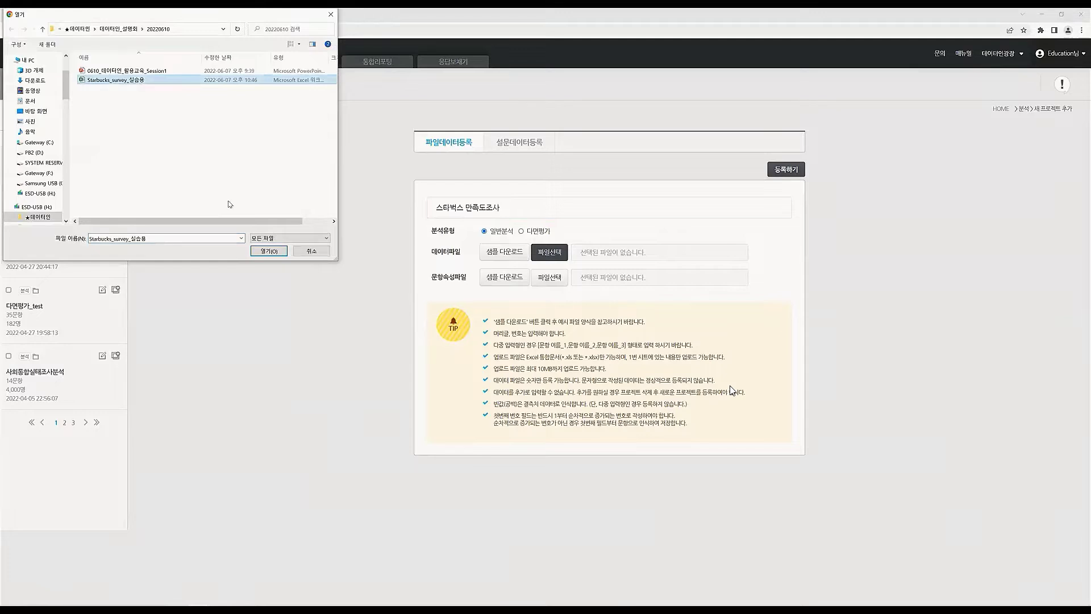
click(272, 256)
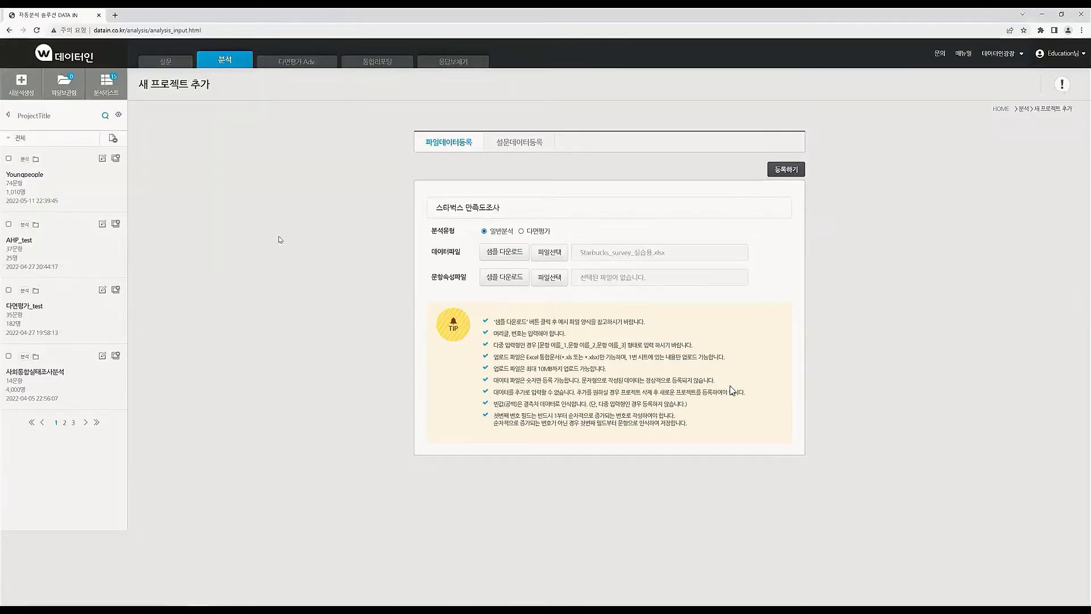
click(787, 170)
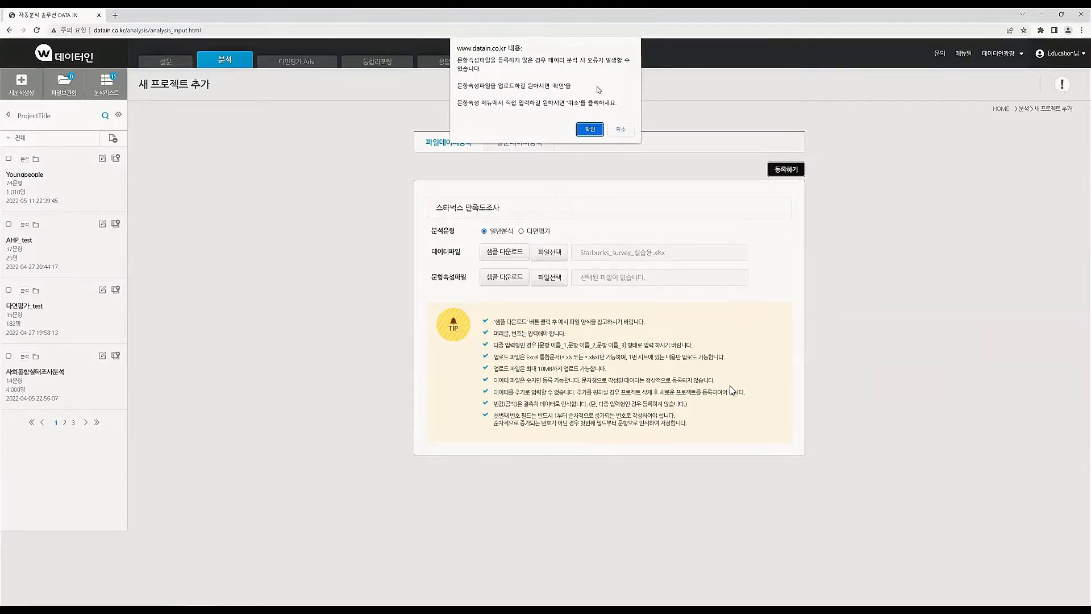
click(622, 129)
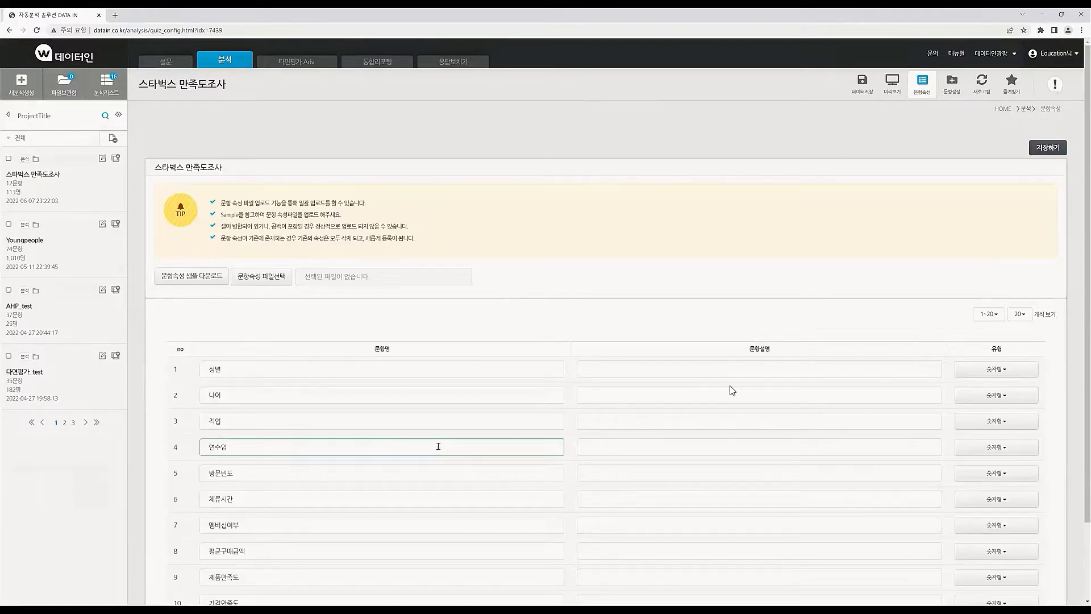
Look over the imported question list and shrink the browser window so the Notepad questionnaire shows beside it.
scroll(459, 355, down, 2)
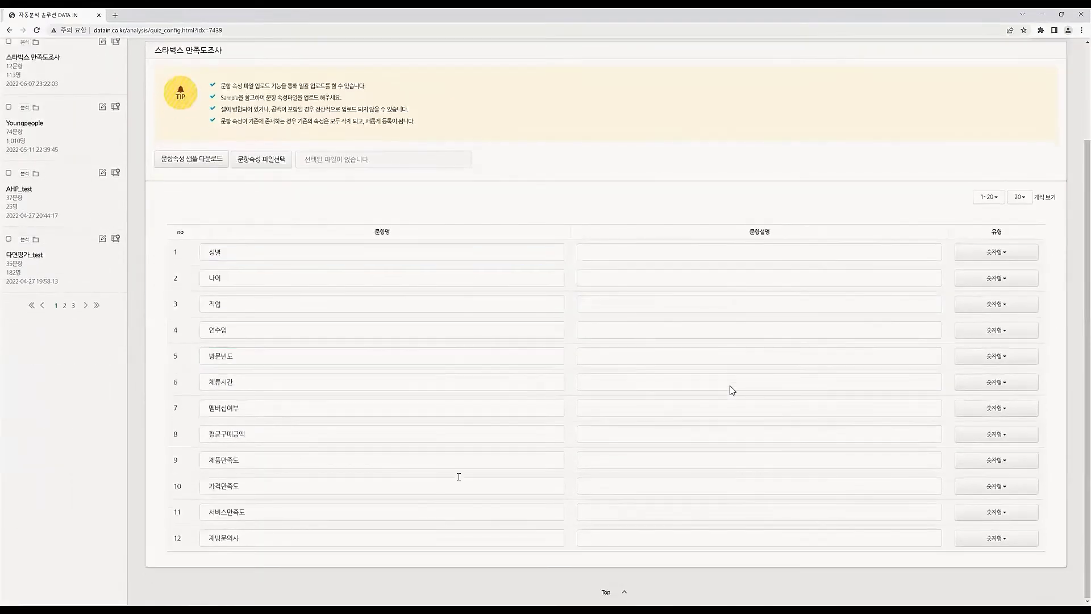
scroll(443, 278, up, 2)
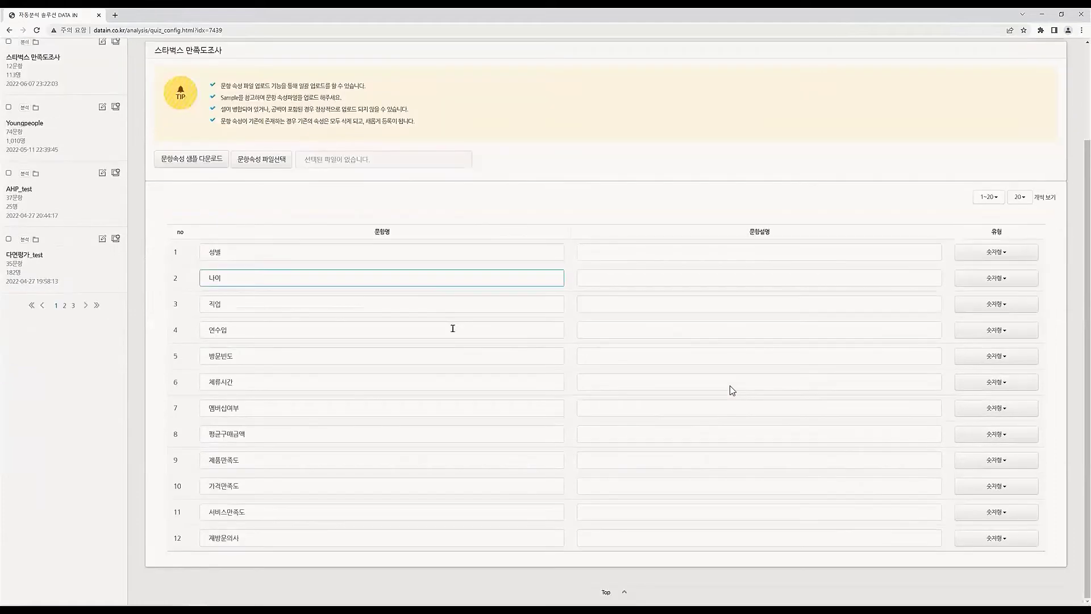
scroll(459, 333, up, 1)
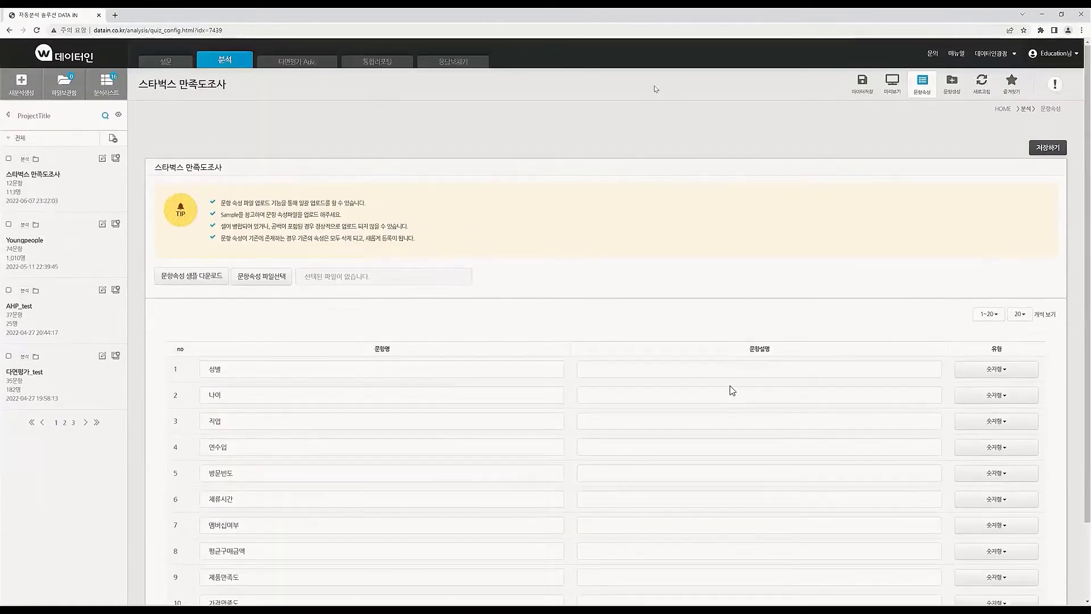
click(683, 376)
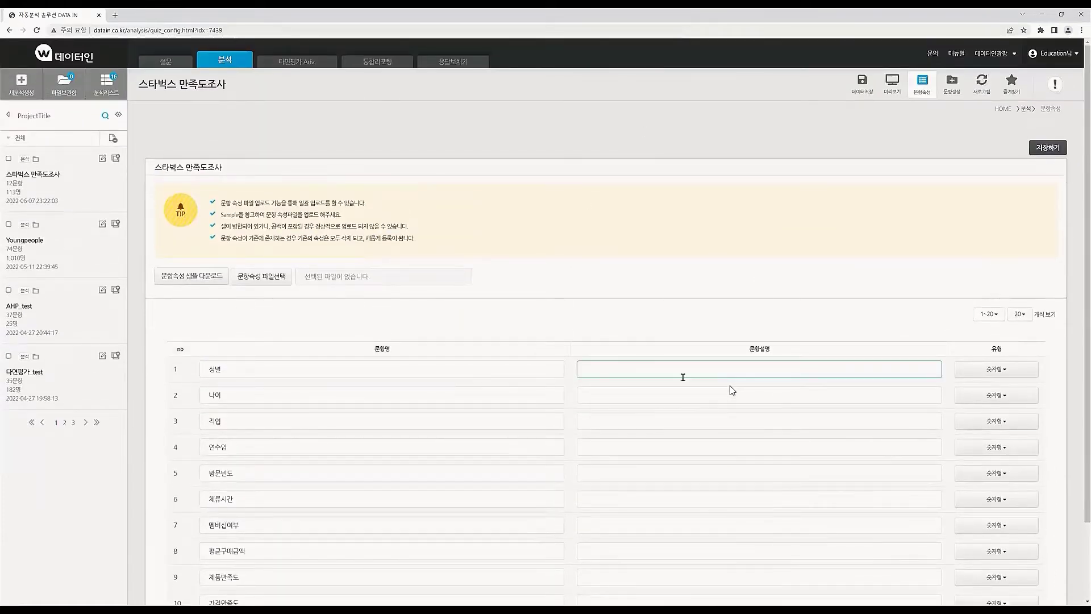
double_click(741, 21)
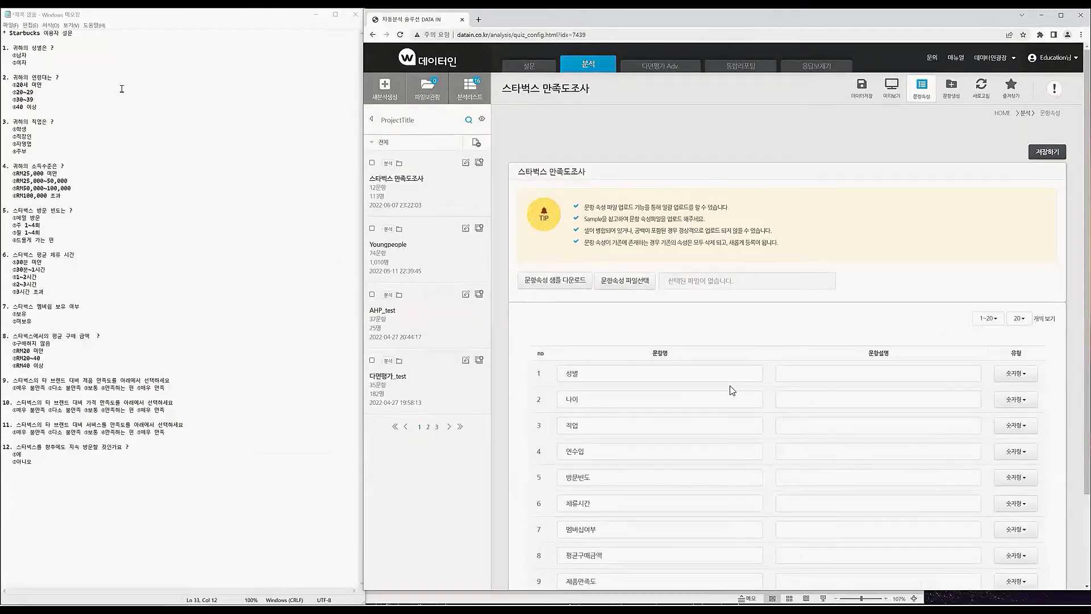
Set the type of questions 1 to 4 (성별, 나이, 직업, 연수입) to 보기형.
drag(13, 55, 23, 63)
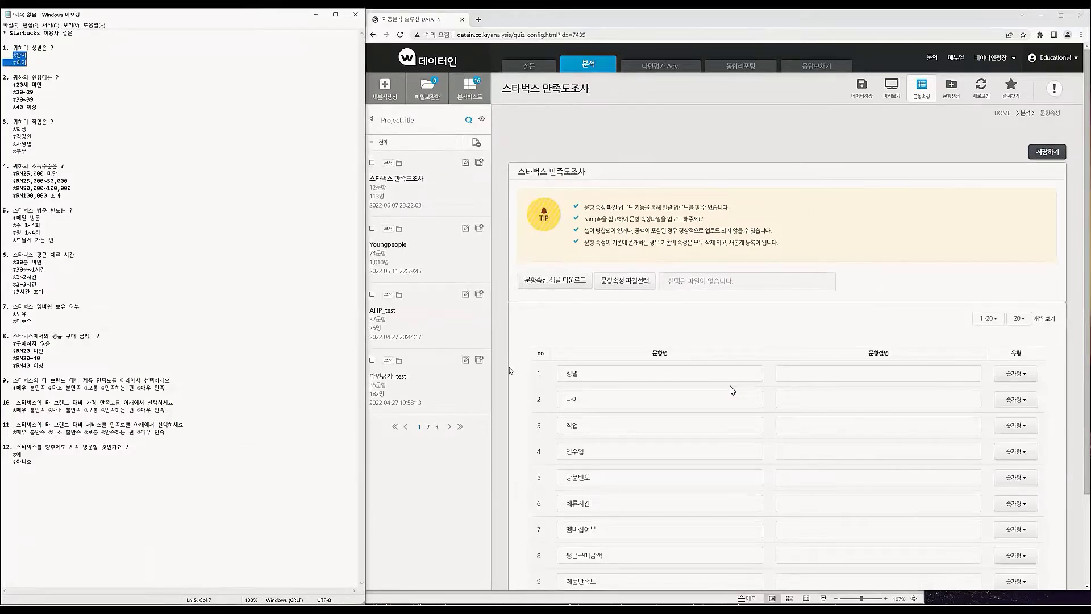
click(1016, 374)
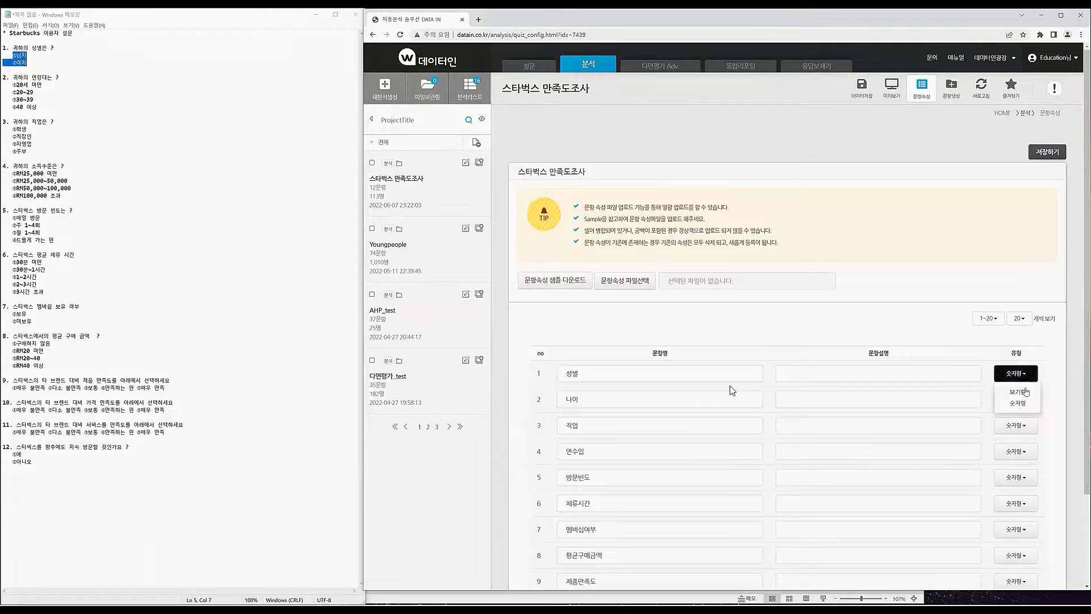
click(1023, 392)
scroll(1035, 381, down, 2)
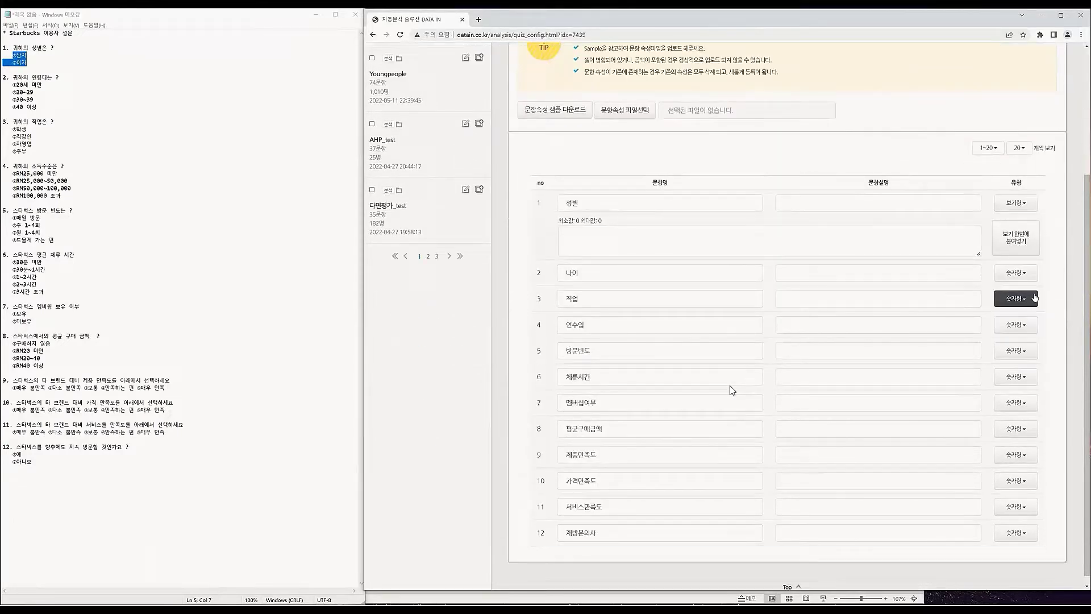
click(1017, 273)
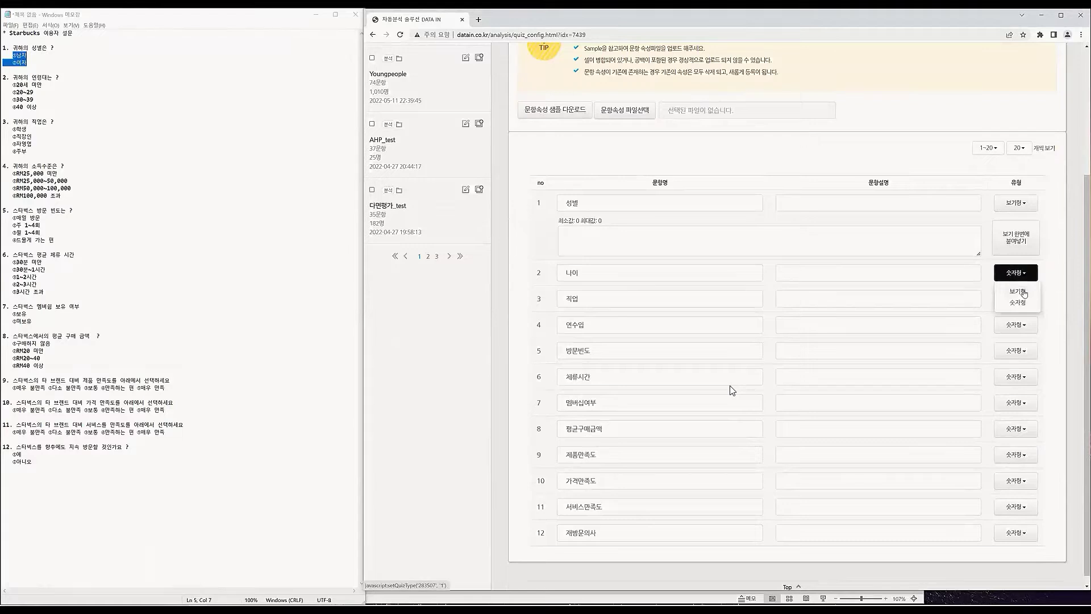
click(1019, 291)
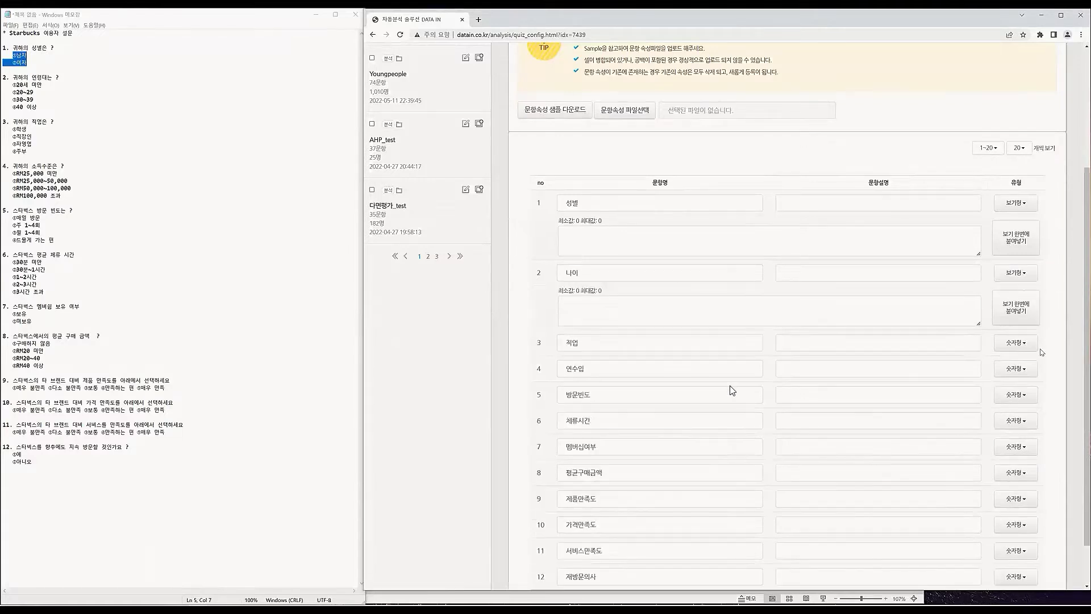
click(1026, 345)
click(1026, 363)
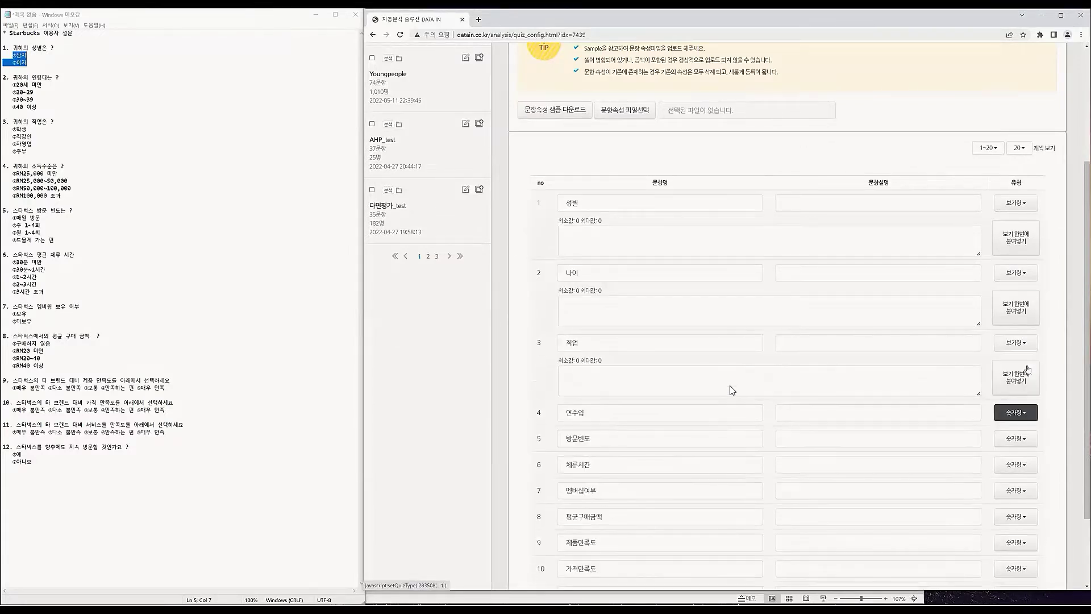
click(1021, 418)
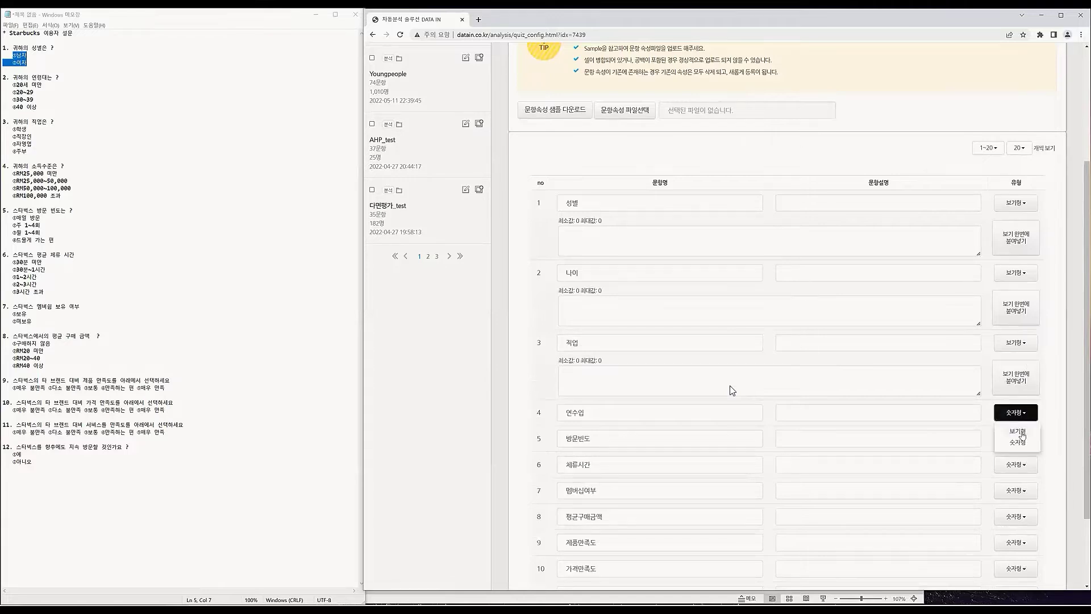
click(1020, 432)
Set the type of questions 5 to 8 (방문빈도, 체류시간, 멤버십여부, 평균구매금액) to 보기형.
scroll(1013, 370, down, 3)
click(1015, 341)
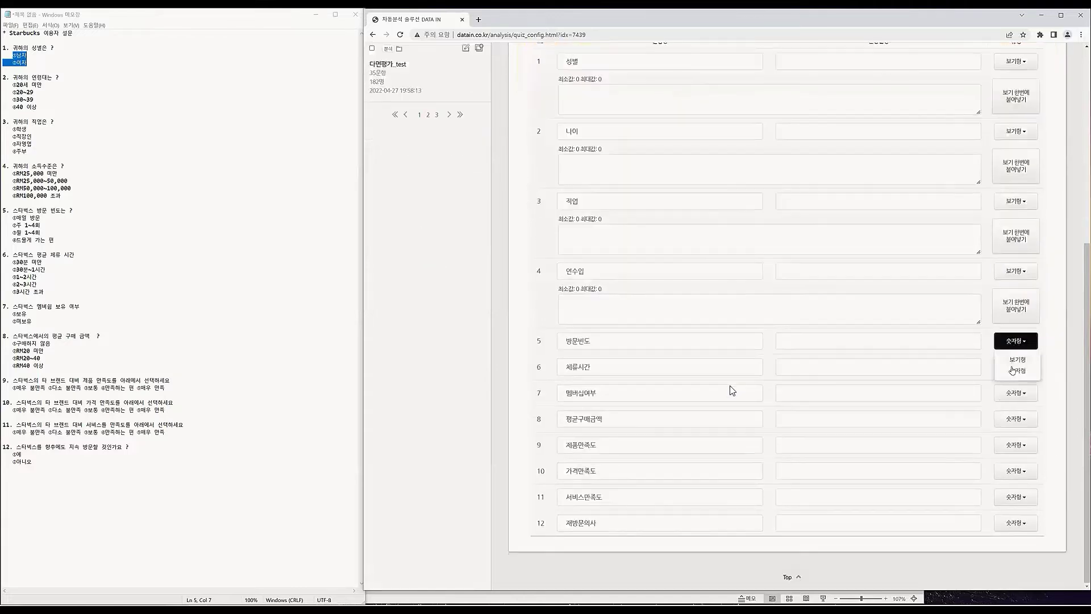
click(1017, 355)
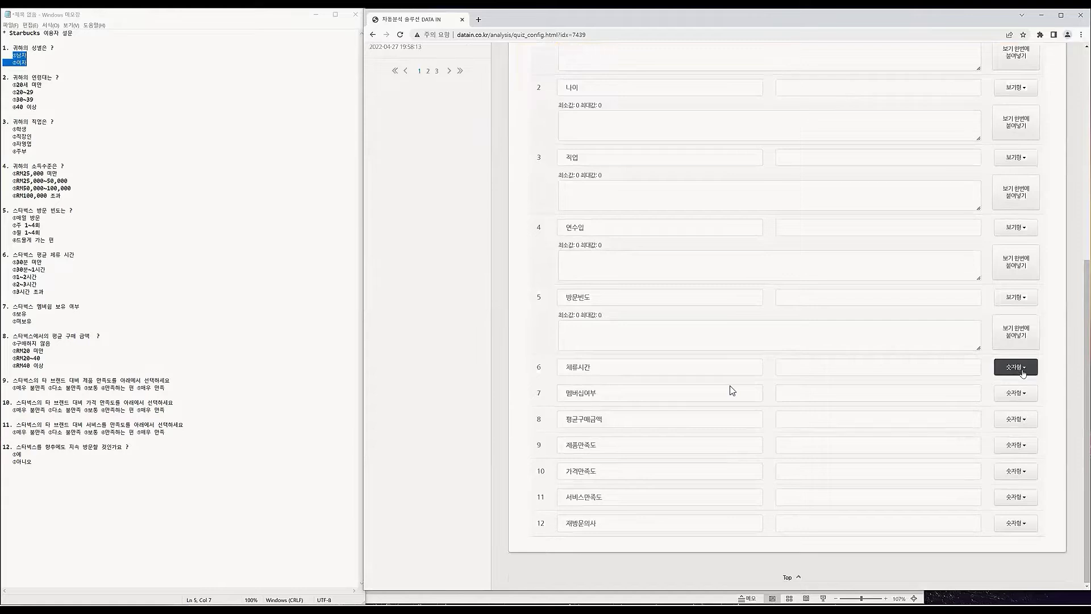
click(1018, 368)
click(1017, 383)
click(1024, 446)
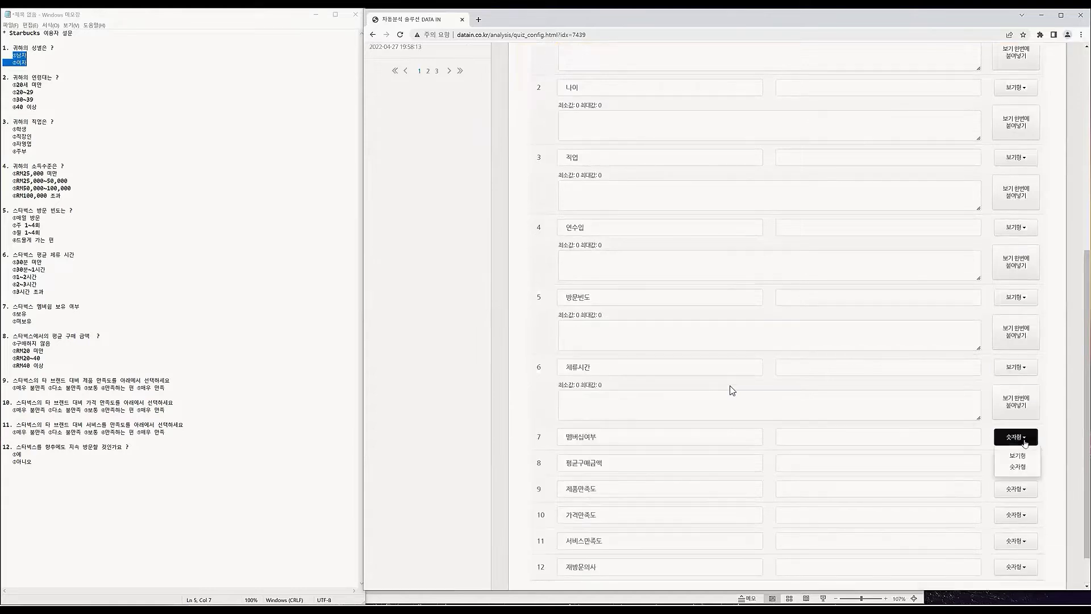
click(1021, 461)
scroll(1000, 421, down, 2)
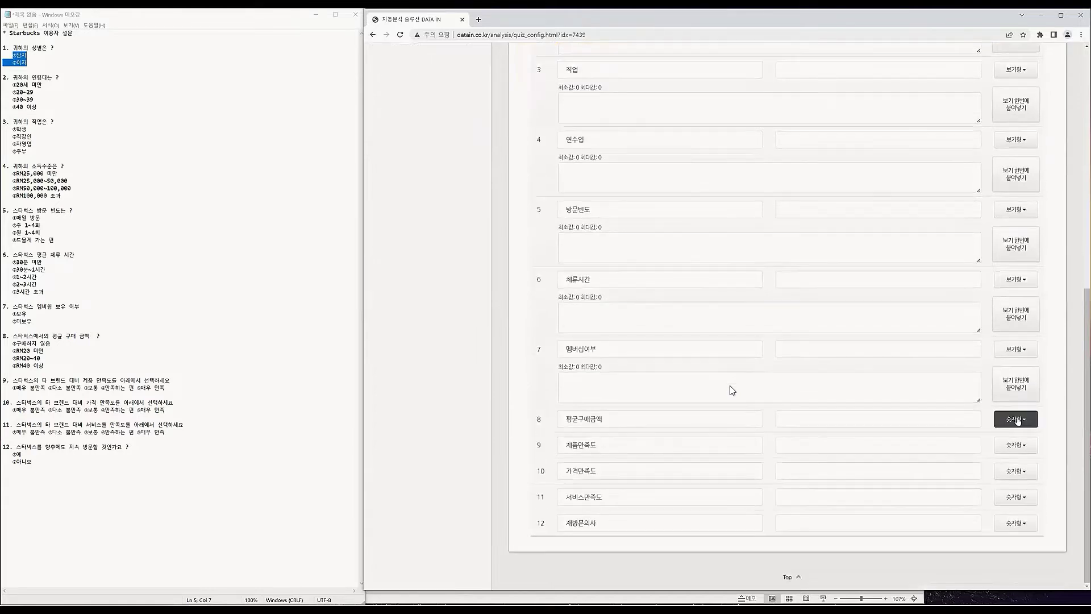
click(1020, 421)
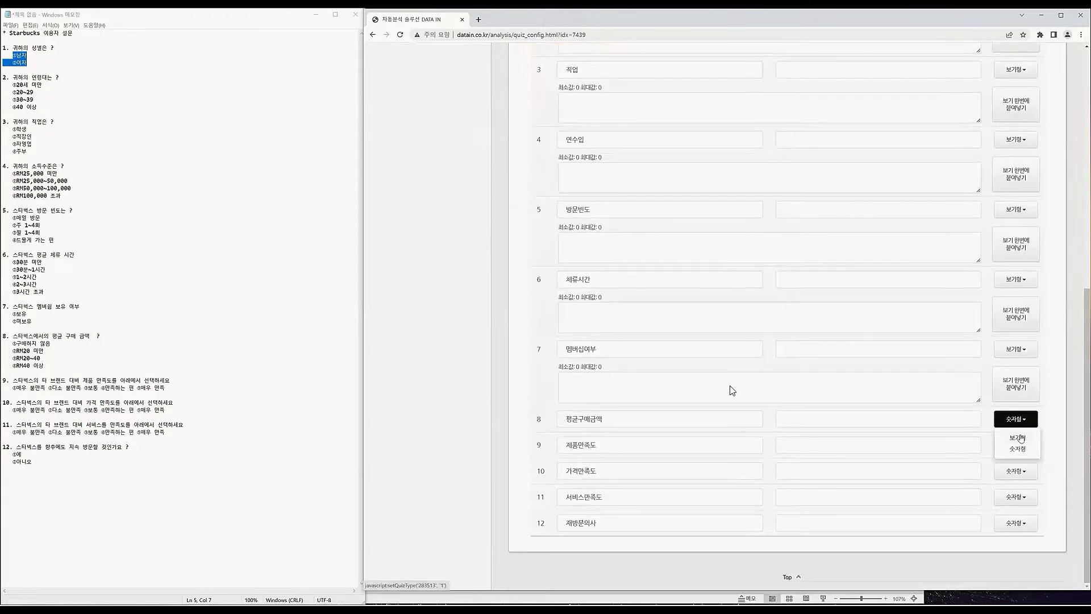
click(1021, 437)
Set the type of question 12 (재방문의사) to 보기형.
scroll(920, 463, down, 1)
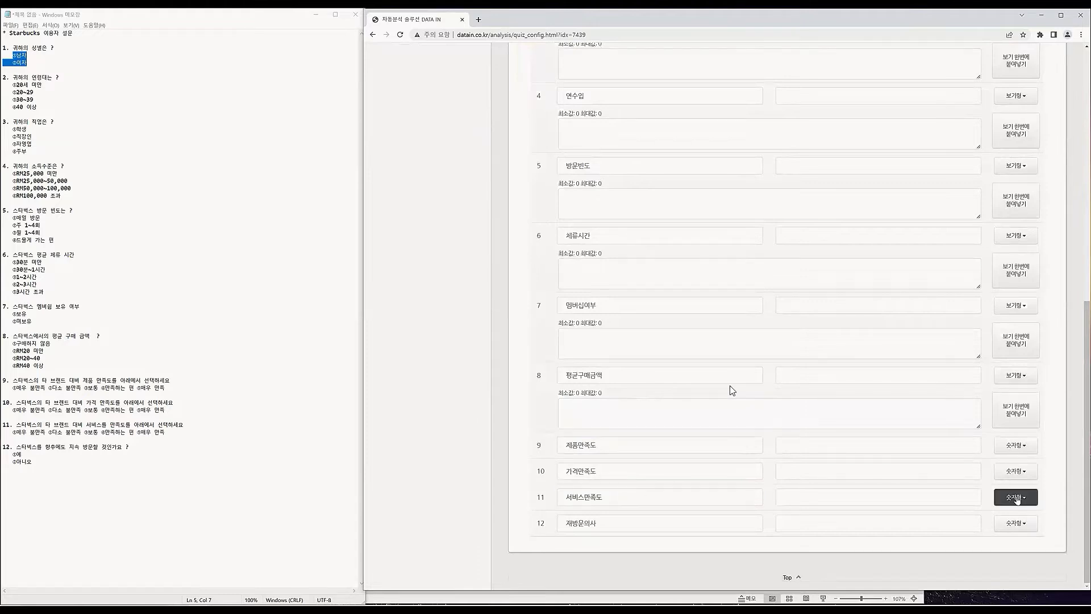
click(1025, 526)
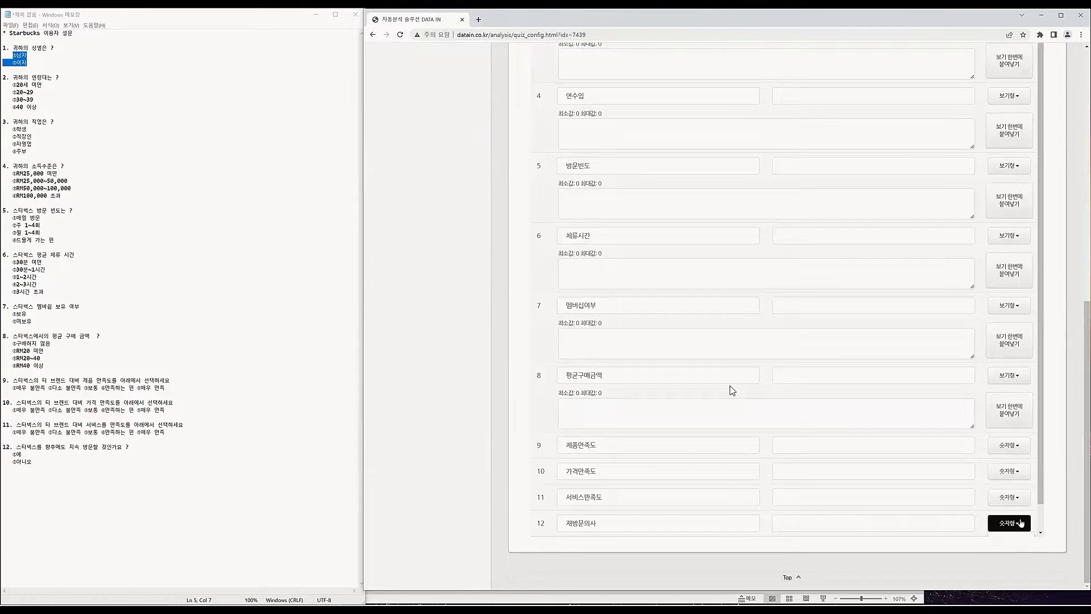
scroll(1022, 523, down, 1)
click(1009, 526)
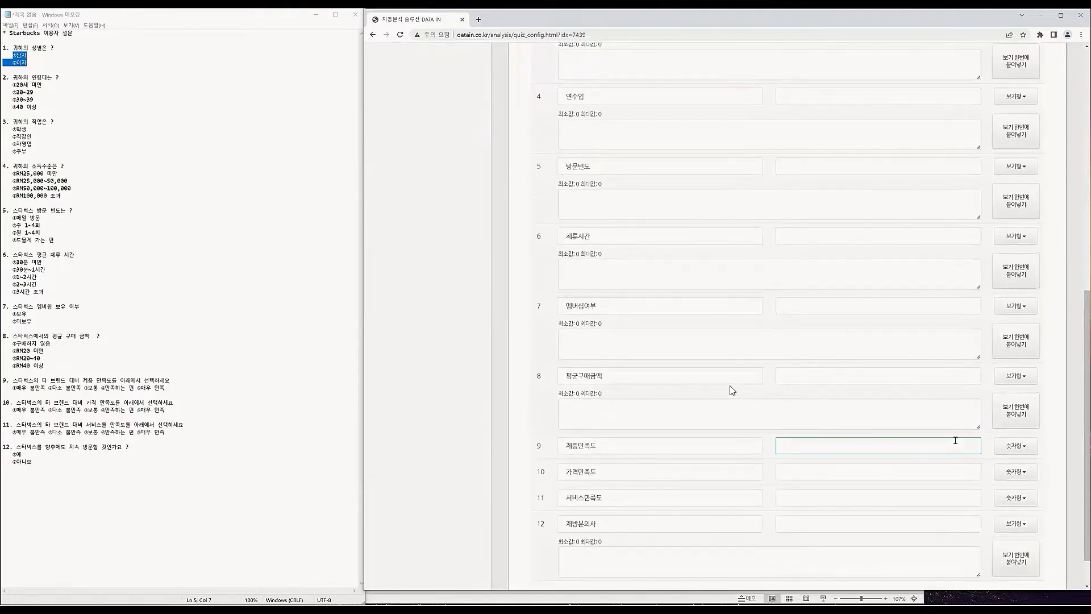
Copy the gender options ①남자 and ②여자 from the Notepad questionnaire into the choices of question 1 (성별).
scroll(955, 440, up, 8)
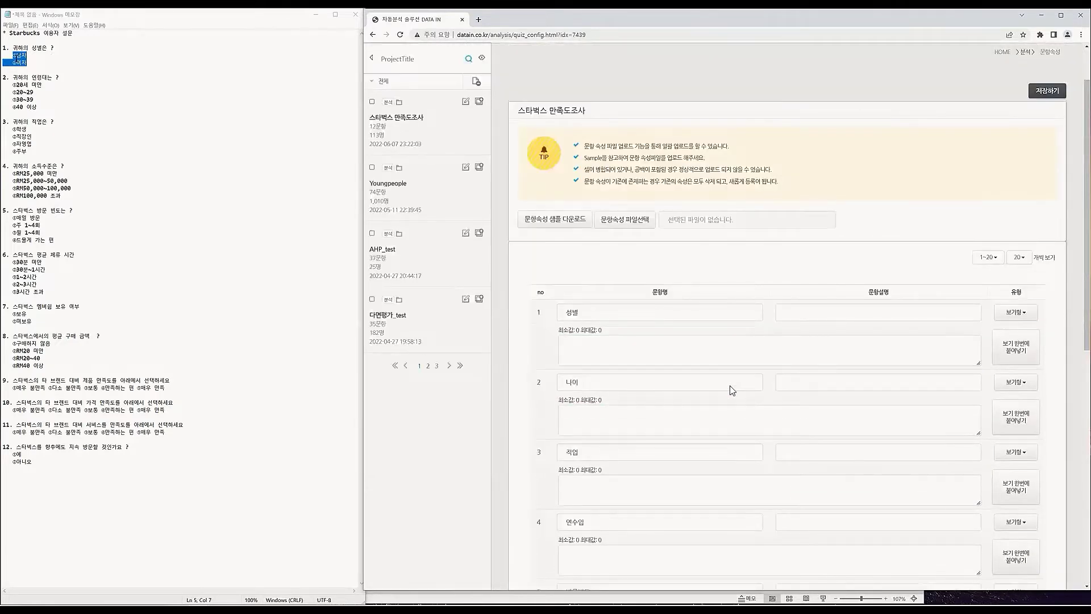
right_click(17, 56)
click(43, 80)
click(614, 354)
key(ctrl+v)
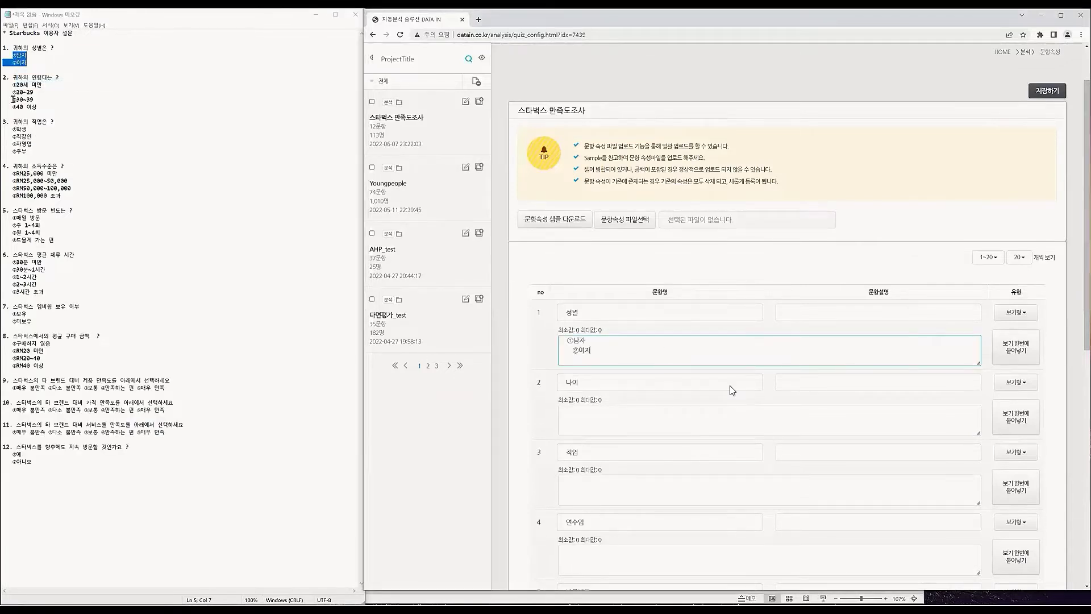
Copy the age options 20세 미만, 20~29, 30~39 and 40 이상 from Notepad into the choices of question 2 (나이).
drag(9, 85, 42, 106)
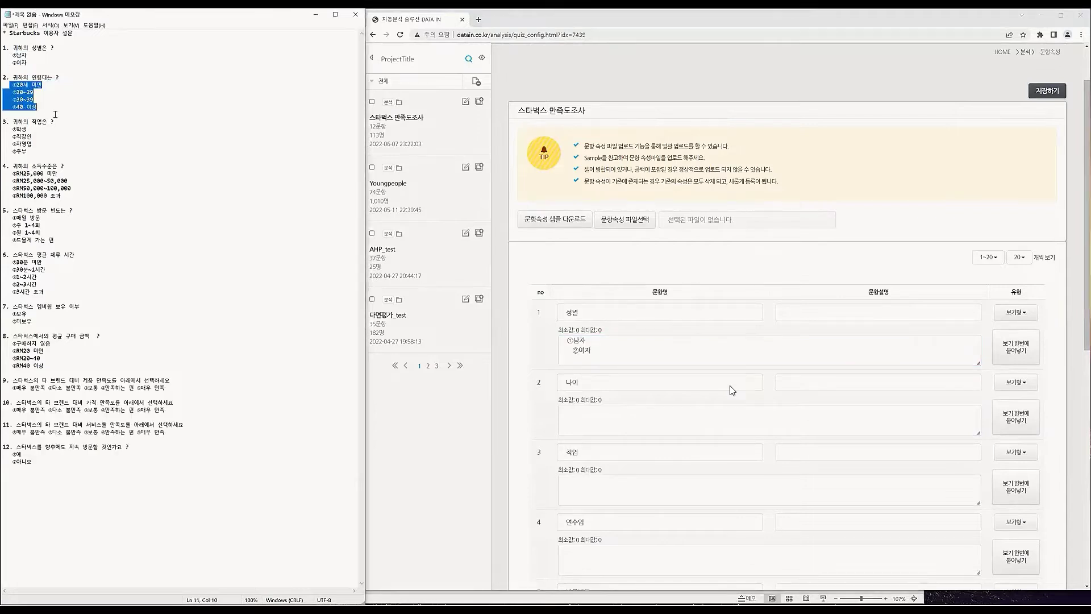
click(598, 422)
key(ctrl+v)
Copy the occupation options 학생, 직장인, 자영업 and 주부 from Notepad into the choices of question 3 (직업).
scroll(603, 398, down, 3)
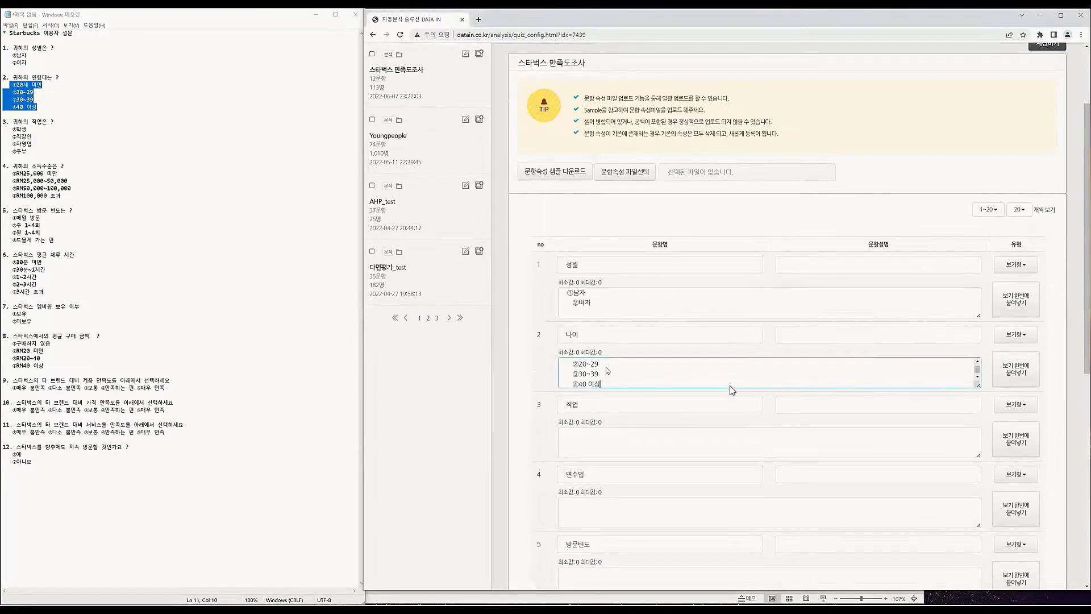
click(565, 321)
drag(4, 130, 32, 152)
click(607, 316)
key(ctrl+v)
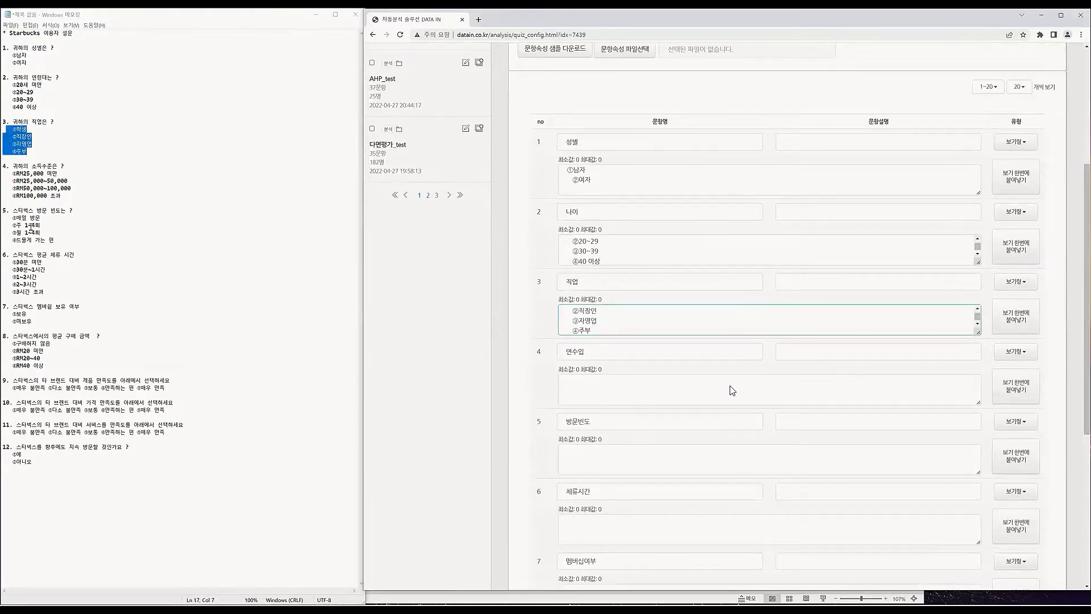
Copy the income options RM25,000 미만, RM25,000~50,000, RM50,000~100,000 and RM100,000 초과 from Notepad into the choices of question 4 (연수입).
drag(11, 173, 77, 193)
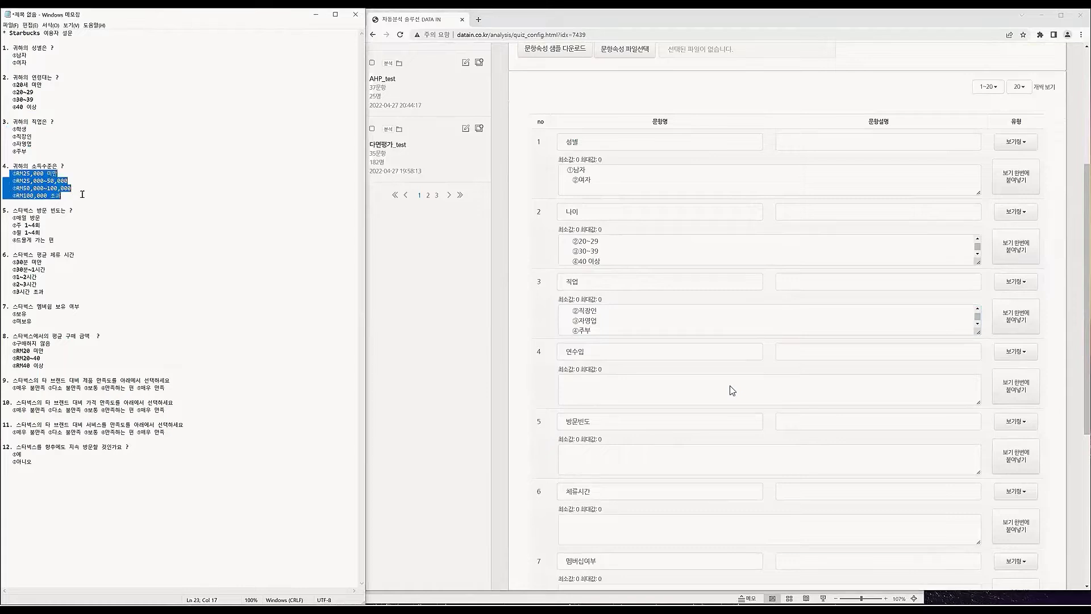
click(594, 383)
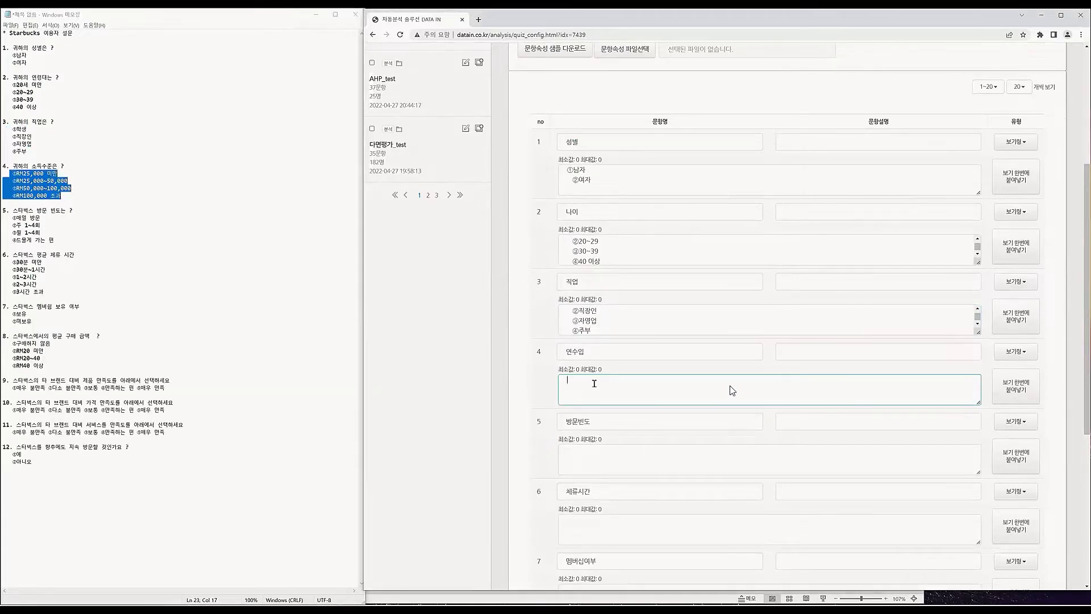
key(ctrl+v)
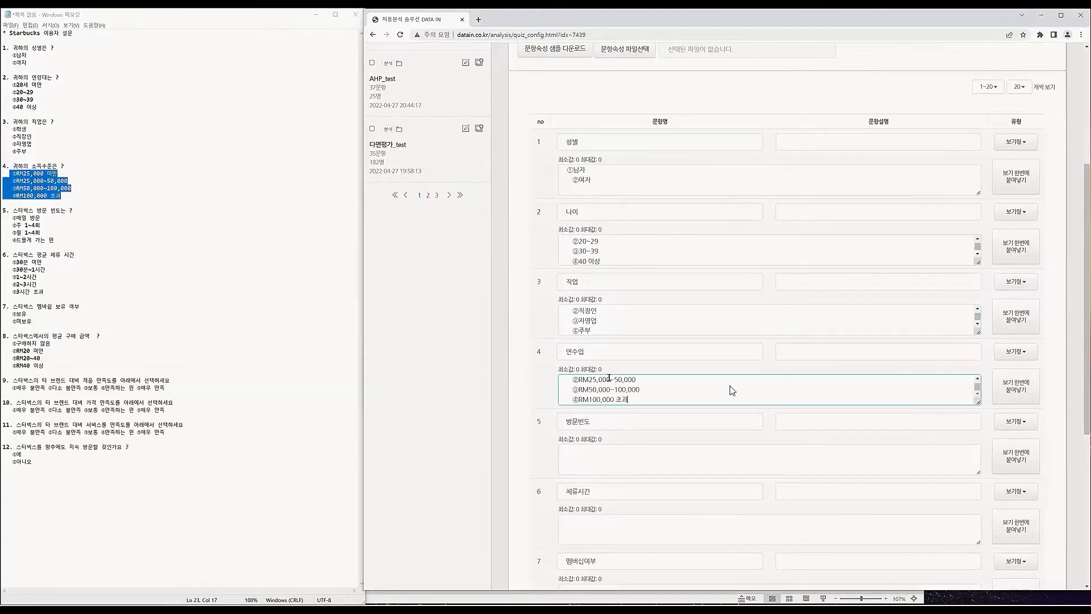
Copy the visit frequency options 매일 방문, 주 1~4회, 월 1~4회 and 드물게 가는 편 from Notepad into the choices of question 5 (방문빈도).
drag(3, 217, 77, 240)
key(ctrl+c)
click(562, 458)
key(ctrl+v)
Copy the options 30분 미만, 30분~1시간, 1~2시간, 2~3시간 and 3시간 초과 from Notepad into the choices of question 6 (체류시간).
scroll(555, 411, down, 3)
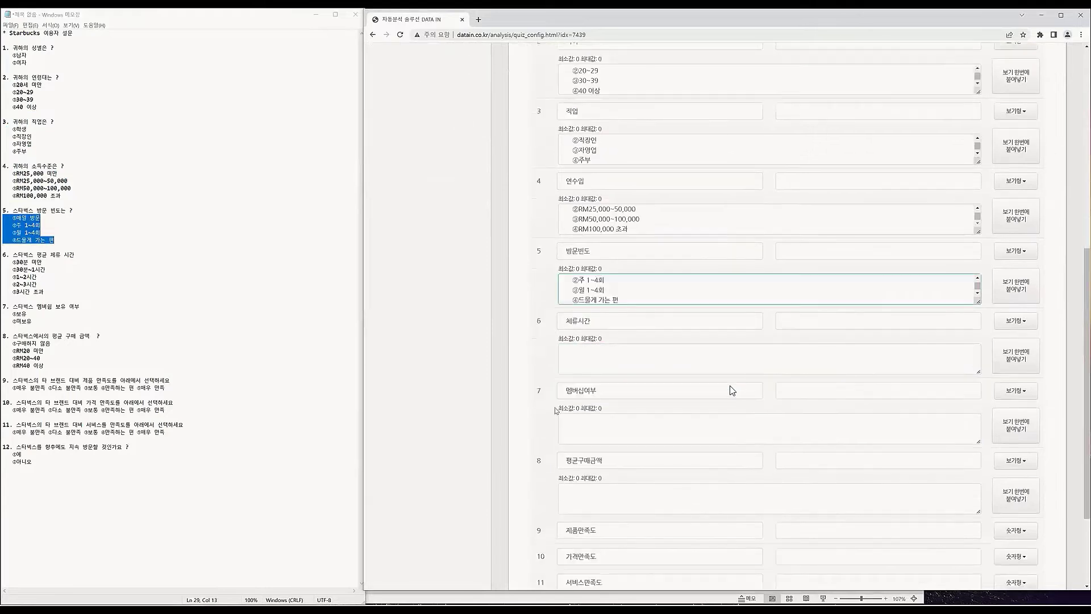
drag(7, 262, 79, 291)
key(ctrl+c)
click(568, 358)
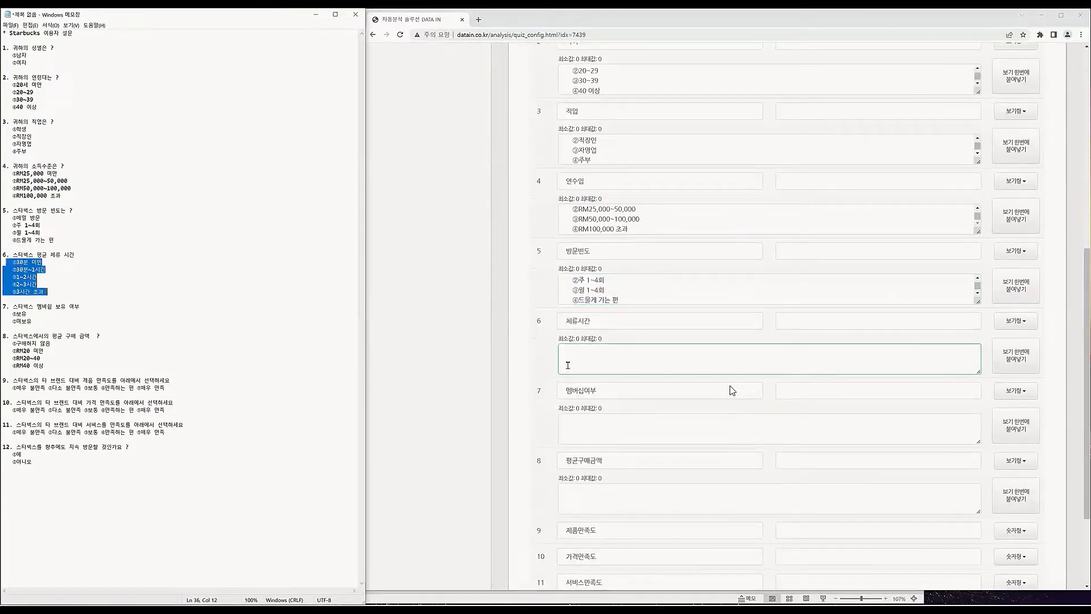
key(ctrl+v)
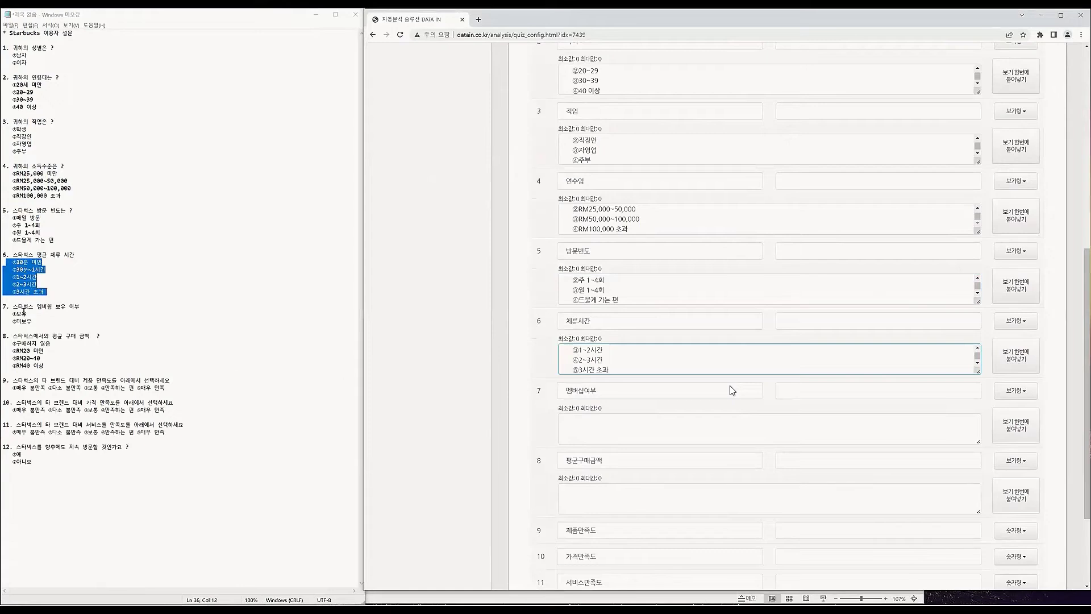
Copy the membership options ①보유 and ②미보유 from Notepad into the choices of question 7 (멤버십여부).
drag(10, 314, 46, 323)
key(ctrl+c)
click(592, 432)
key(ctrl+v)
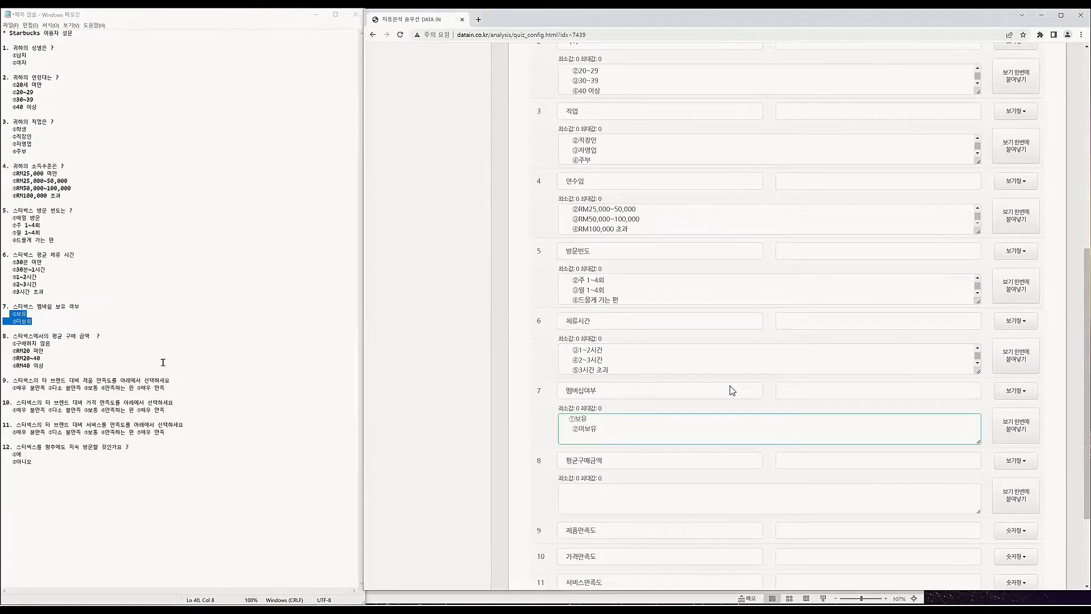
Copy the purchase options 구매하지 않음, RM20 미만, RM20~40 and RM40 이상 from Notepad into the choices of question 8 (평균구매금액).
drag(3, 343, 60, 363)
key(ctrl+c)
click(545, 508)
key(ctrl+v)
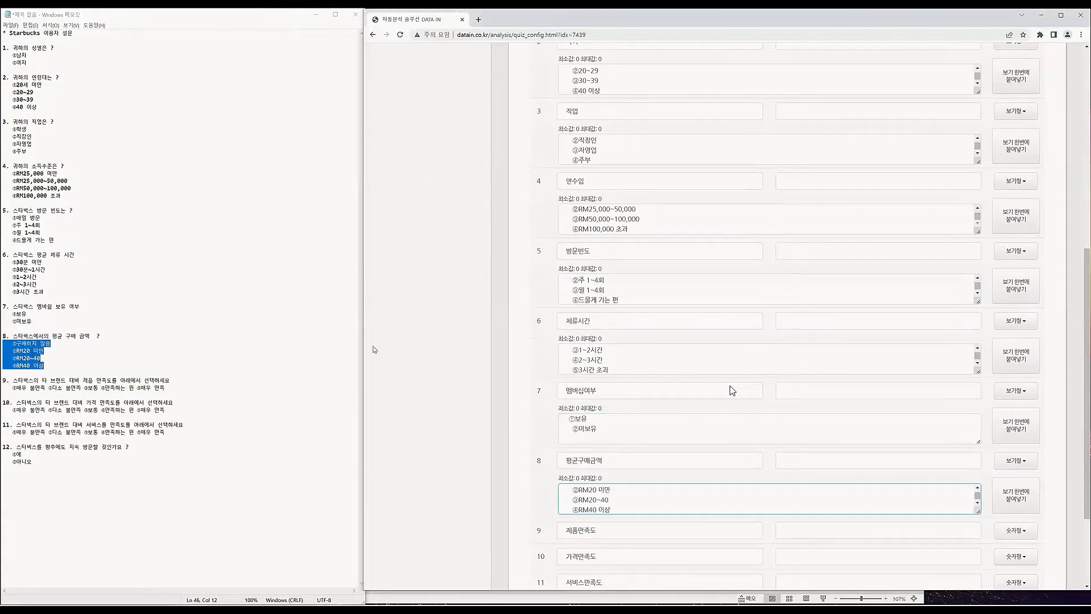
Copy the options ①예 and ②아니오 from Notepad into the choices of question 12 (재방문의사).
scroll(645, 428, down, 3)
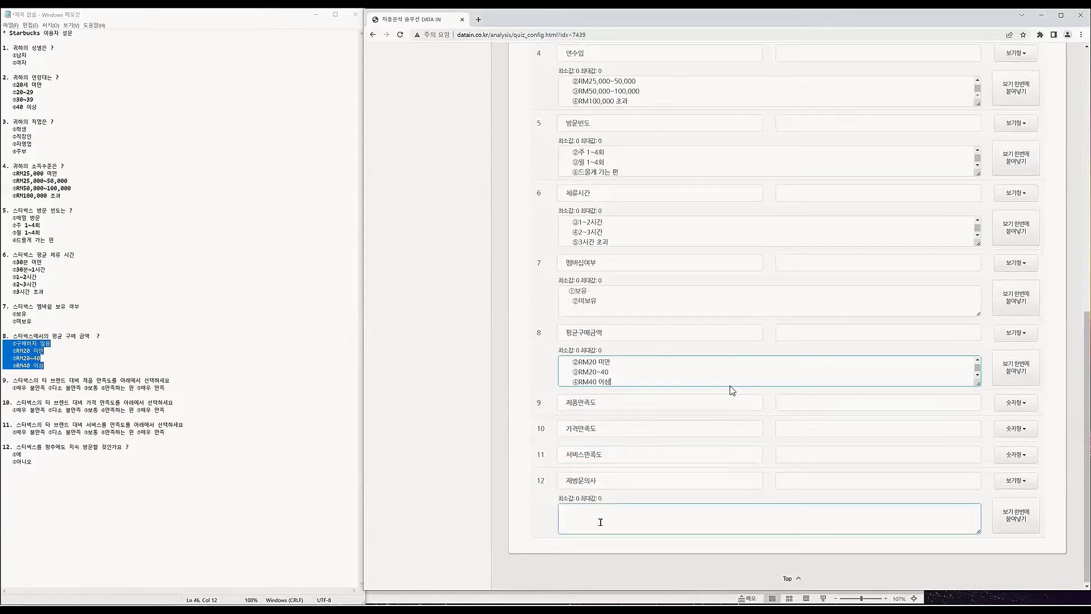
drag(11, 453, 40, 464)
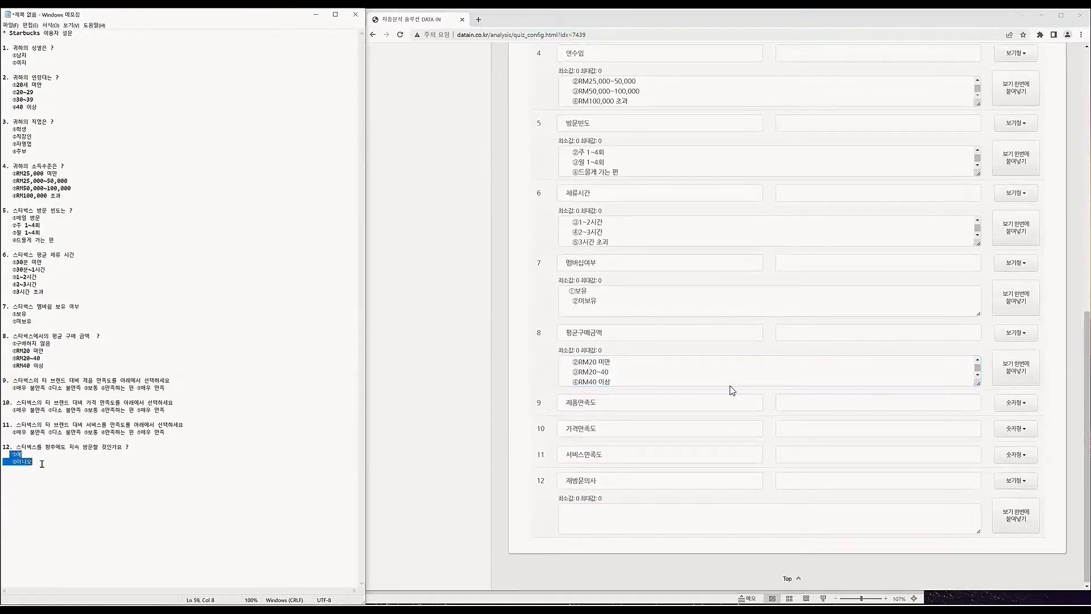
click(587, 521)
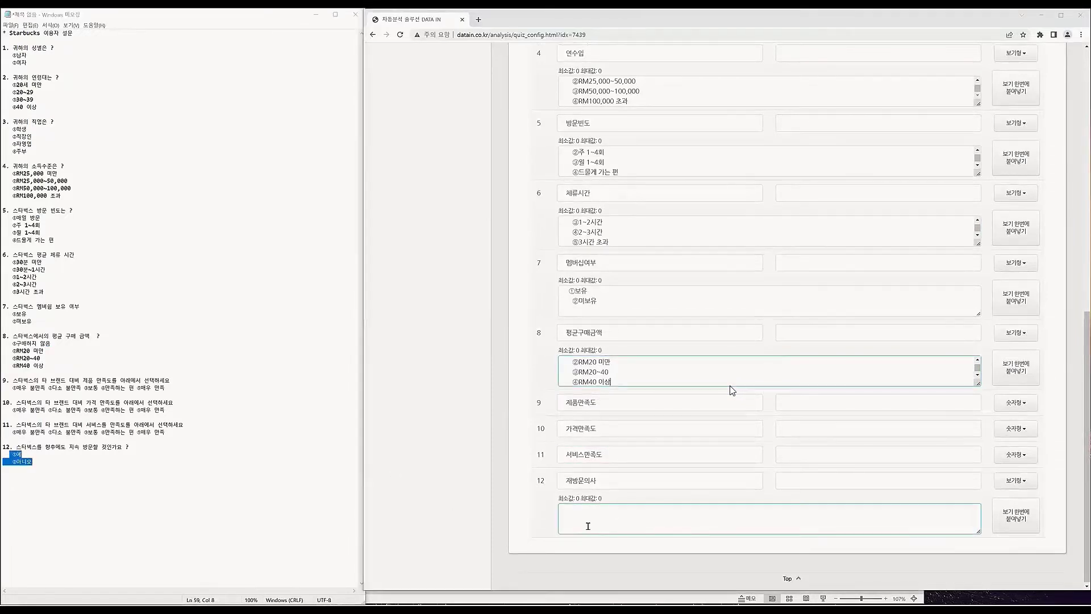
key(ctrl+v)
click(604, 429)
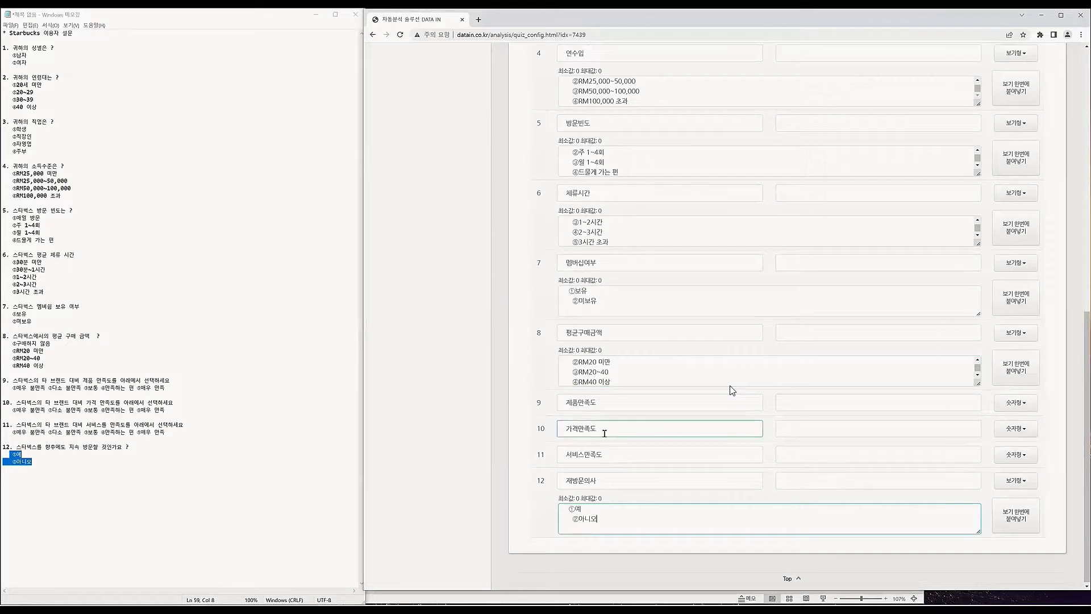
click(609, 452)
click(609, 429)
click(610, 450)
click(616, 433)
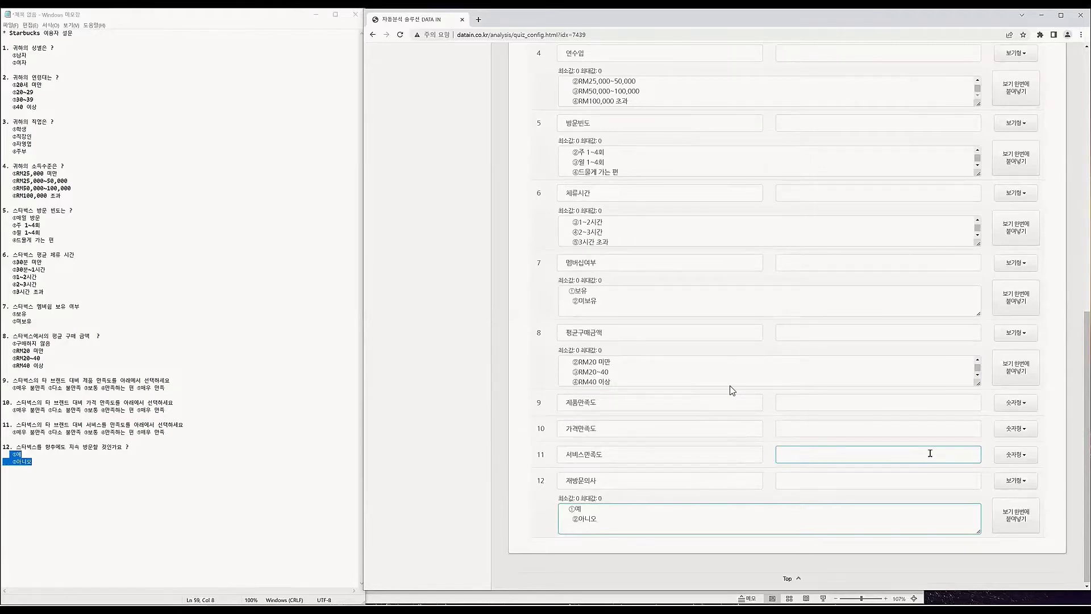
Strip the leading circled numbers from the choices of questions 1 to 4 (성별, 나이, 직업, 연수입) using the bulk-paste dialog.
scroll(931, 453, up, 6)
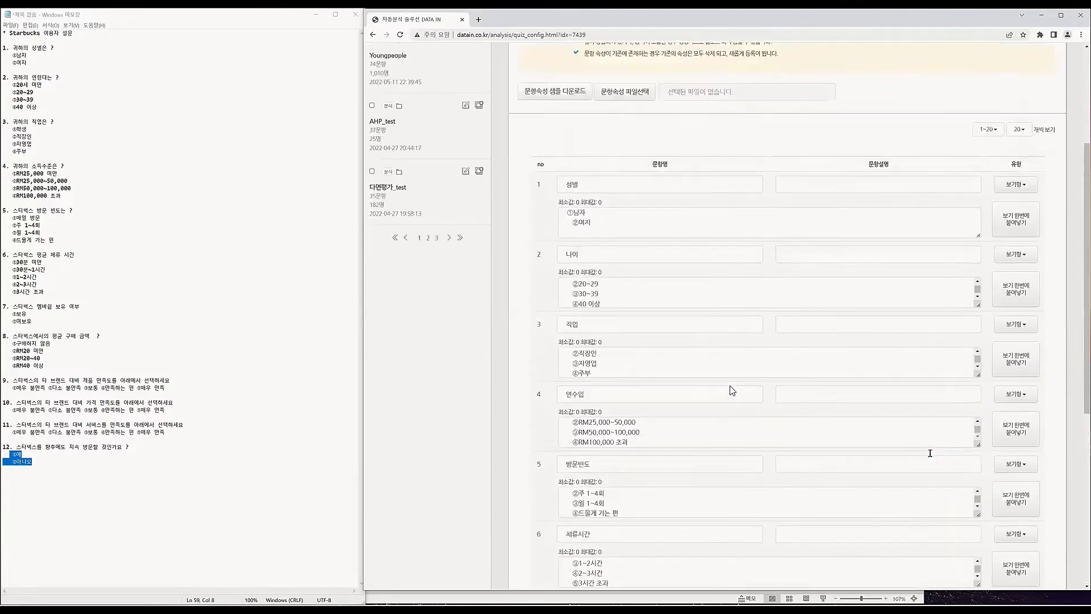
click(940, 414)
click(1020, 228)
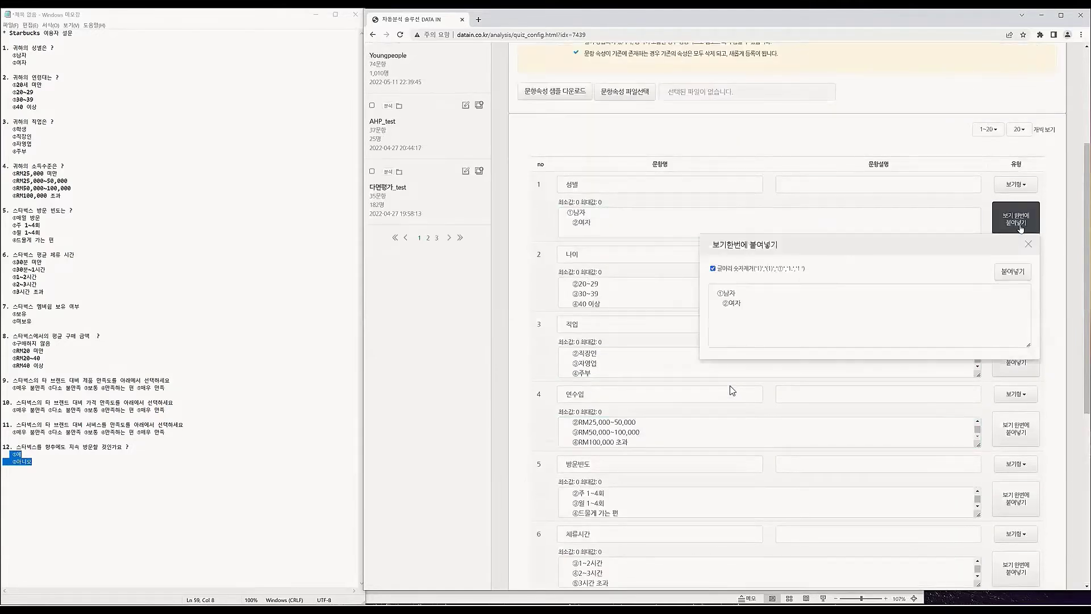
click(1015, 271)
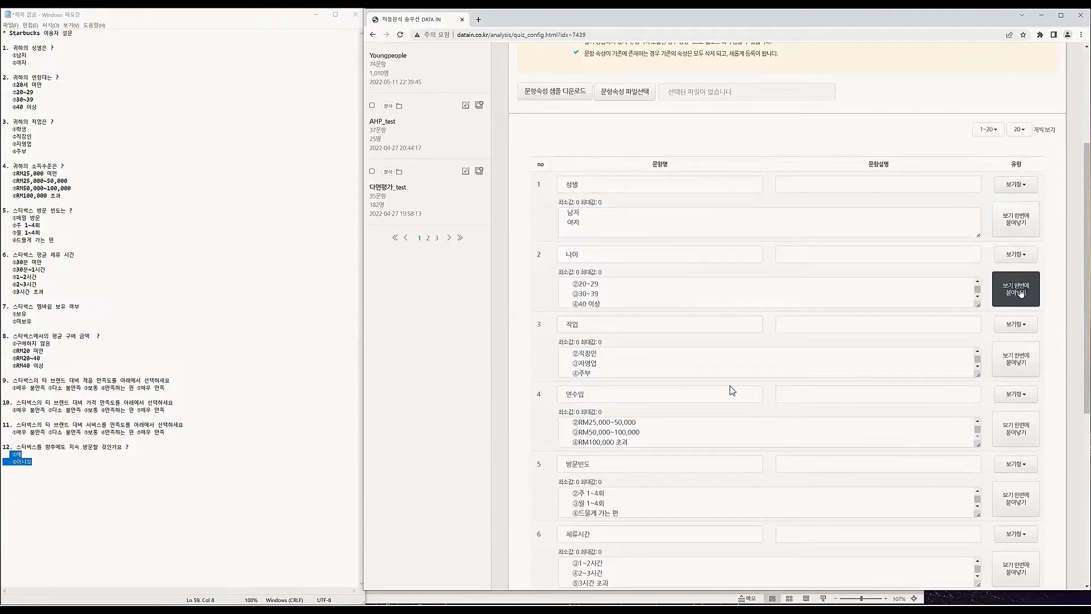
click(1020, 291)
click(1015, 341)
click(1020, 361)
click(1014, 411)
click(1023, 428)
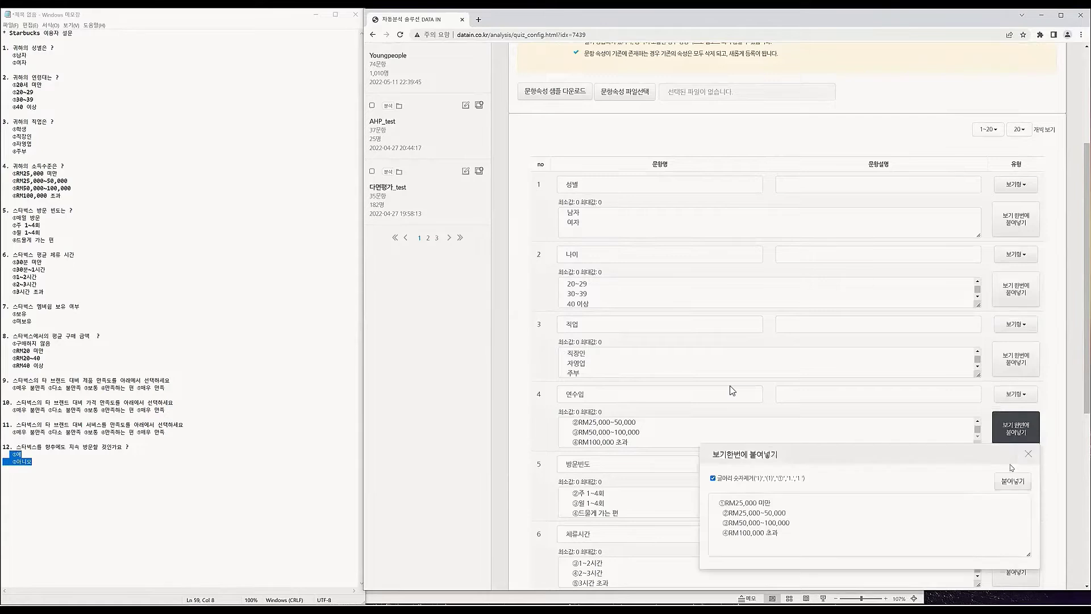
click(1012, 481)
Strip the leading circled numbers from the choices of questions 5 to 8 (방문빈도, 체류시간, 멤버십여부, 평균구매금액) using the bulk-paste dialog.
scroll(1016, 466, down, 2)
click(1016, 370)
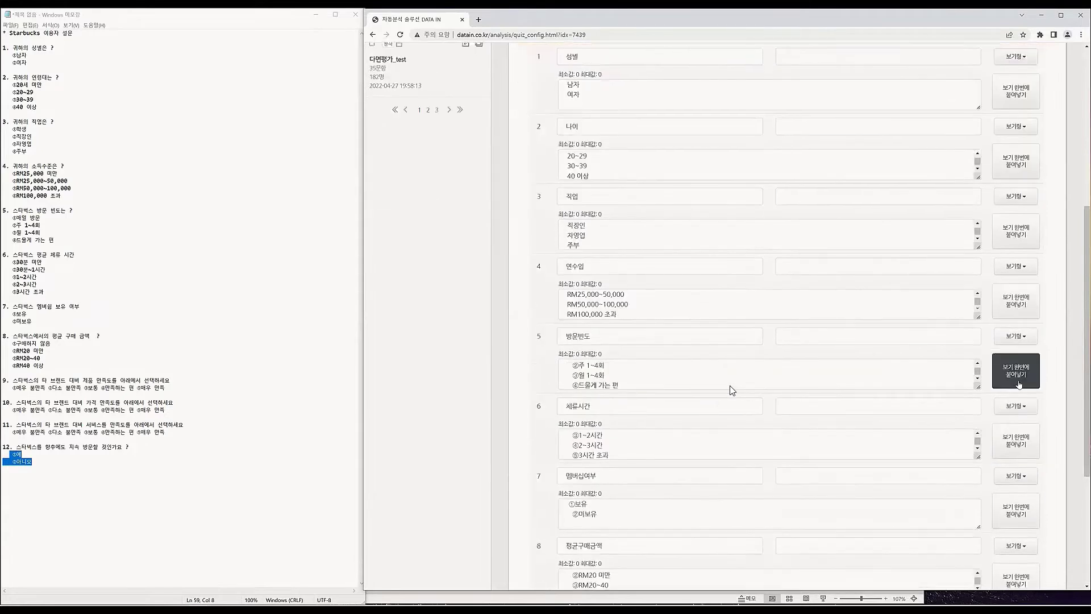
click(1019, 423)
click(1016, 440)
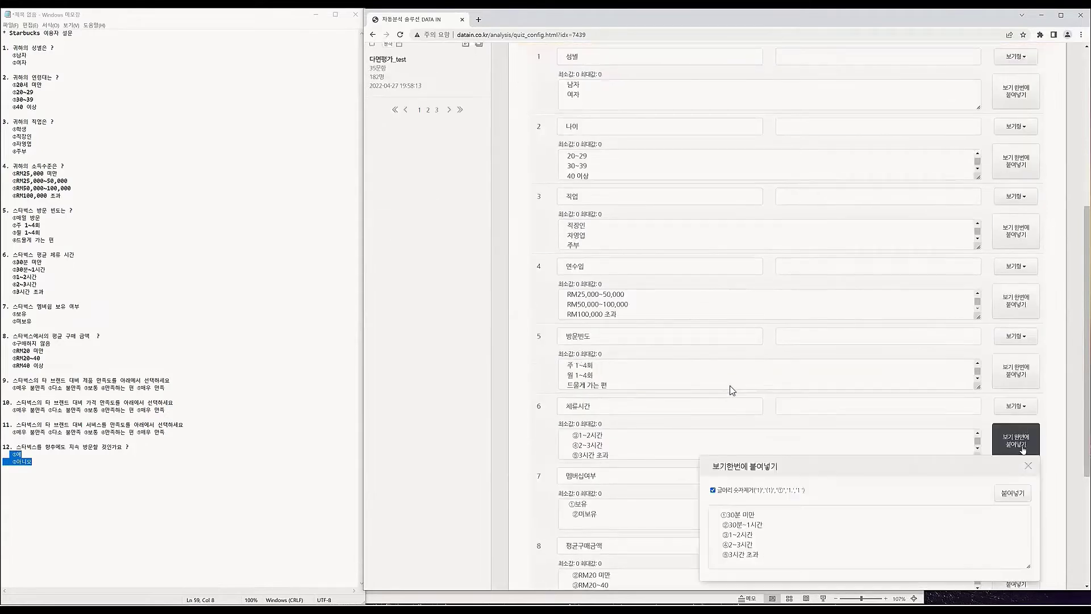
click(1013, 493)
scroll(1019, 441, down, 2)
click(1016, 383)
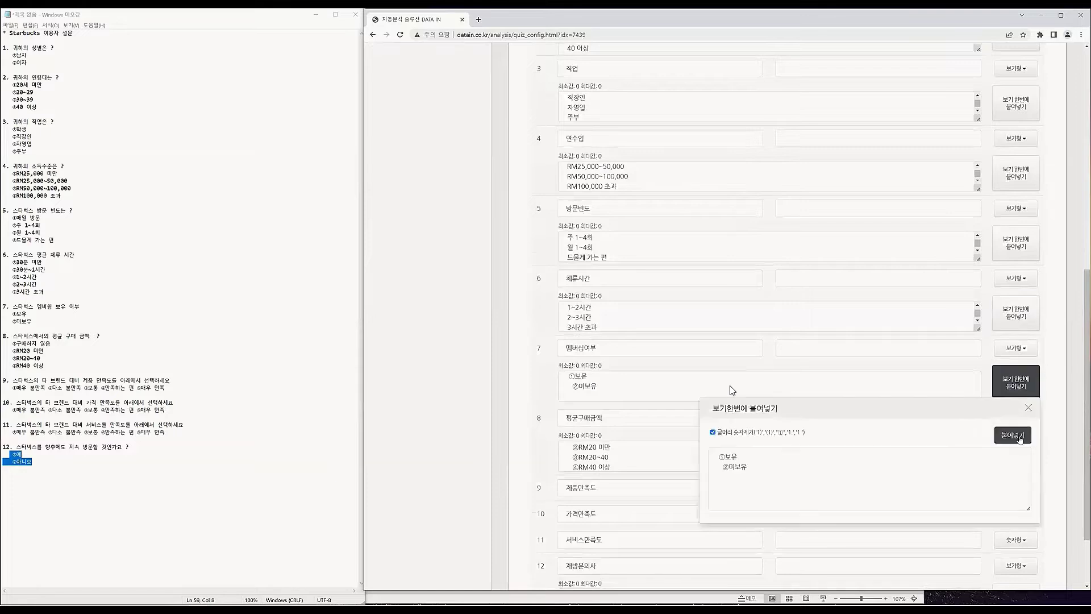
click(1013, 435)
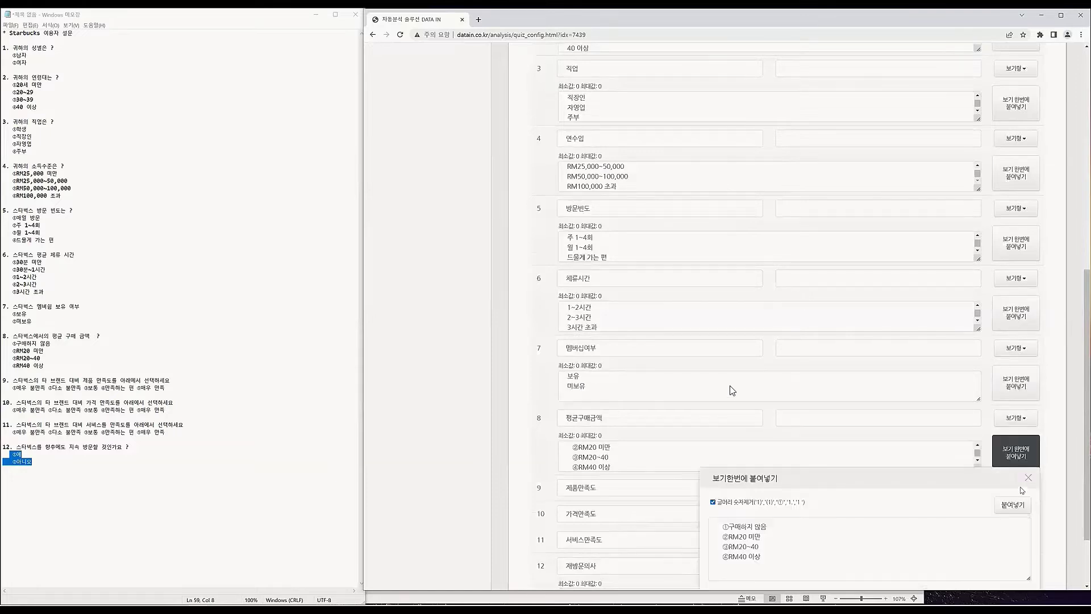
click(1009, 506)
Strip the leading circled numbers from the choices of question 12 (재방문의사) using the bulk-paste dialog.
scroll(1011, 455, down, 2)
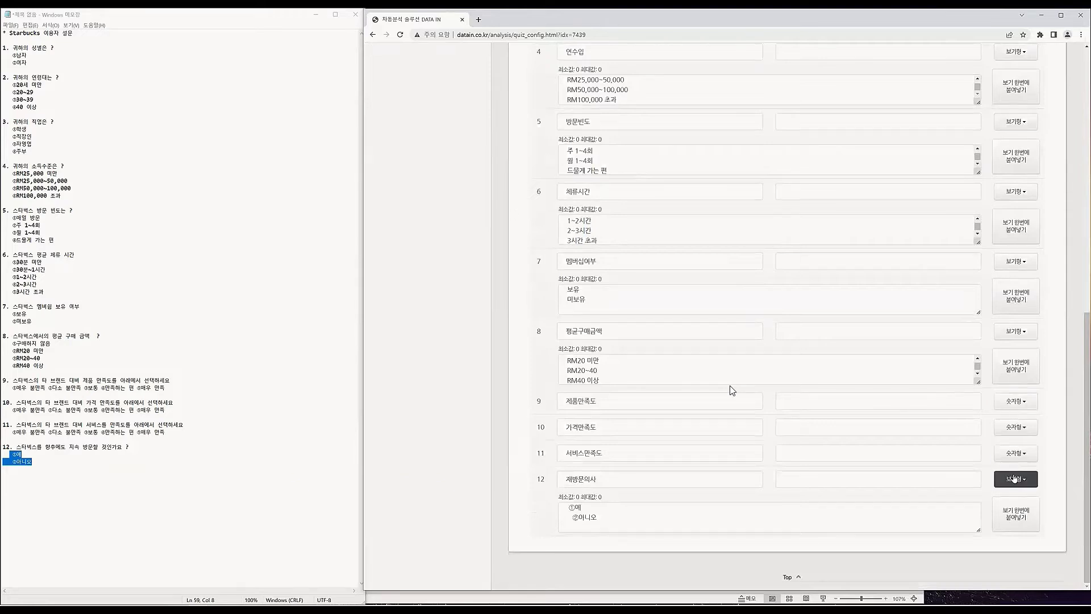
click(1027, 511)
click(1020, 491)
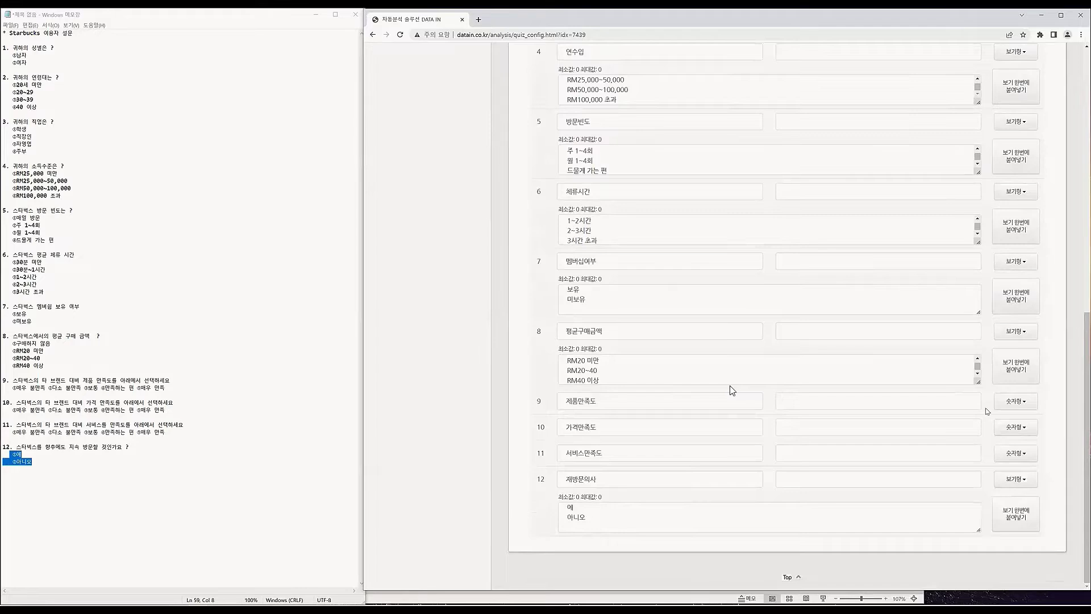
Save the question attributes of the 스타벅스 만족도조사 project.
scroll(999, 497, up, 2)
scroll(1000, 496, up, 7)
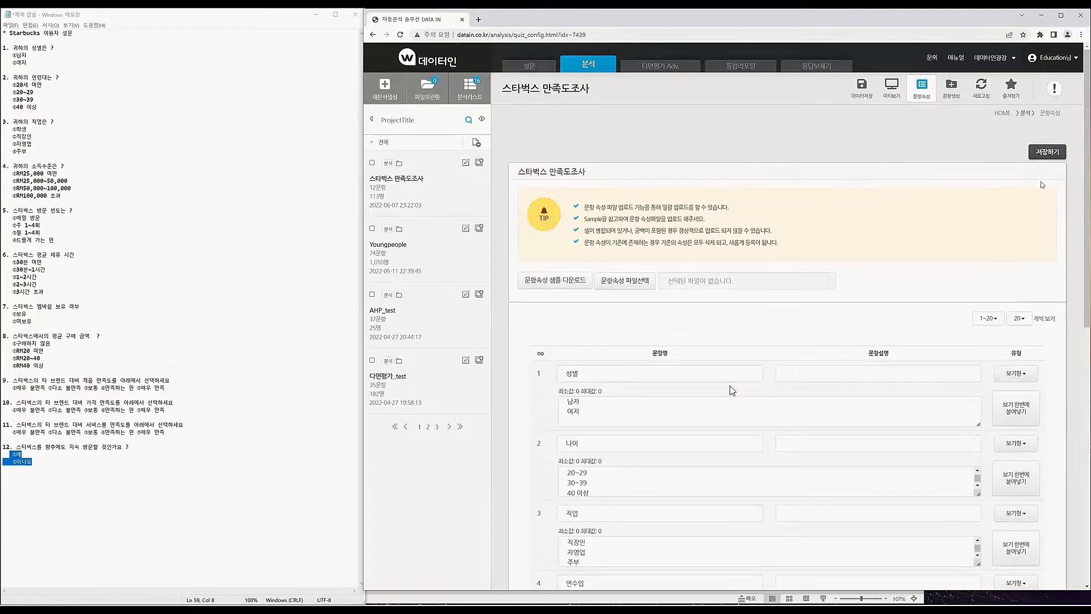
click(1048, 152)
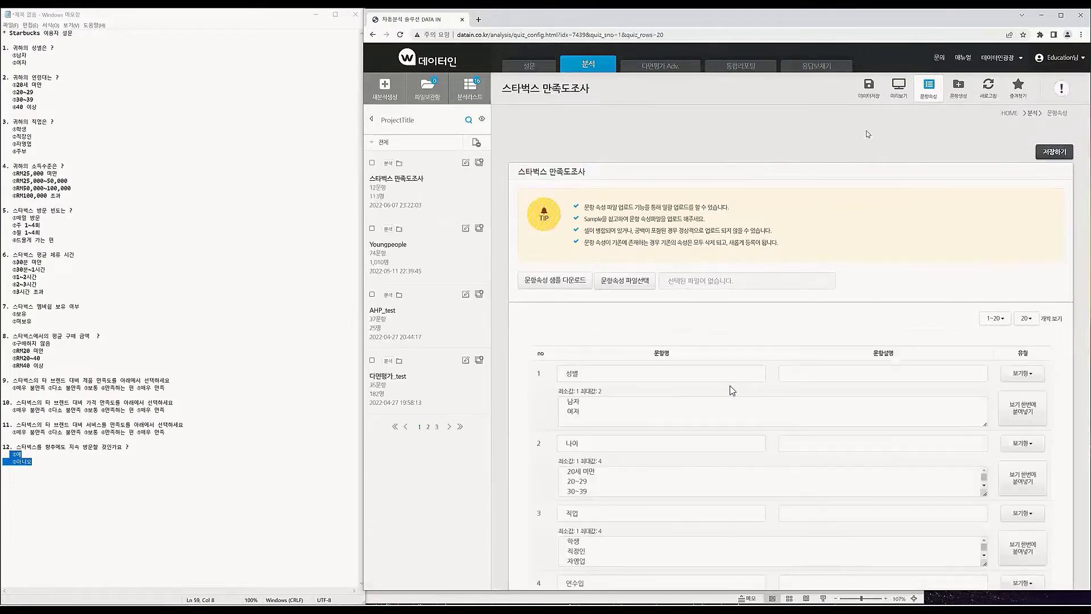
Review the saved question attributes, then open the 스타벅스 만족도조사 project's profile report in a maximized browser window.
scroll(882, 200, down, 5)
scroll(888, 284, down, 4)
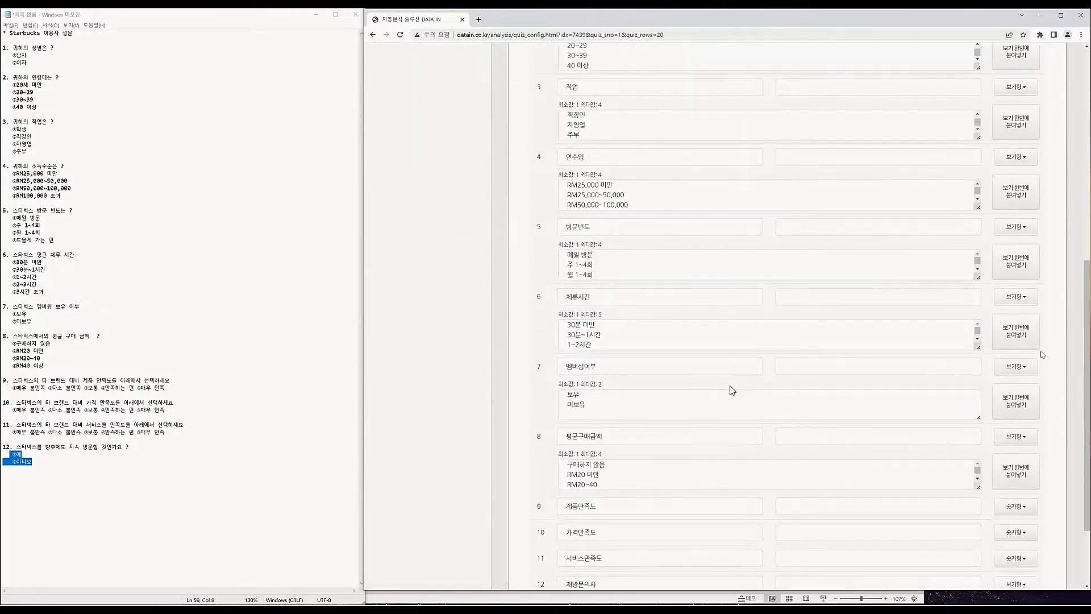
scroll(1043, 355, down, 2)
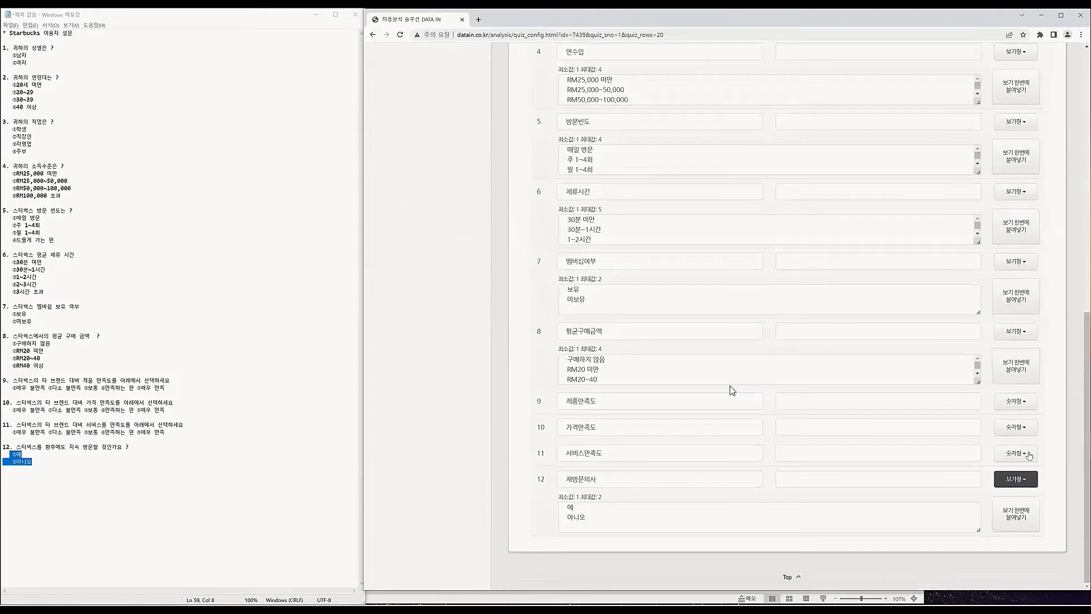
scroll(1029, 455, up, 10)
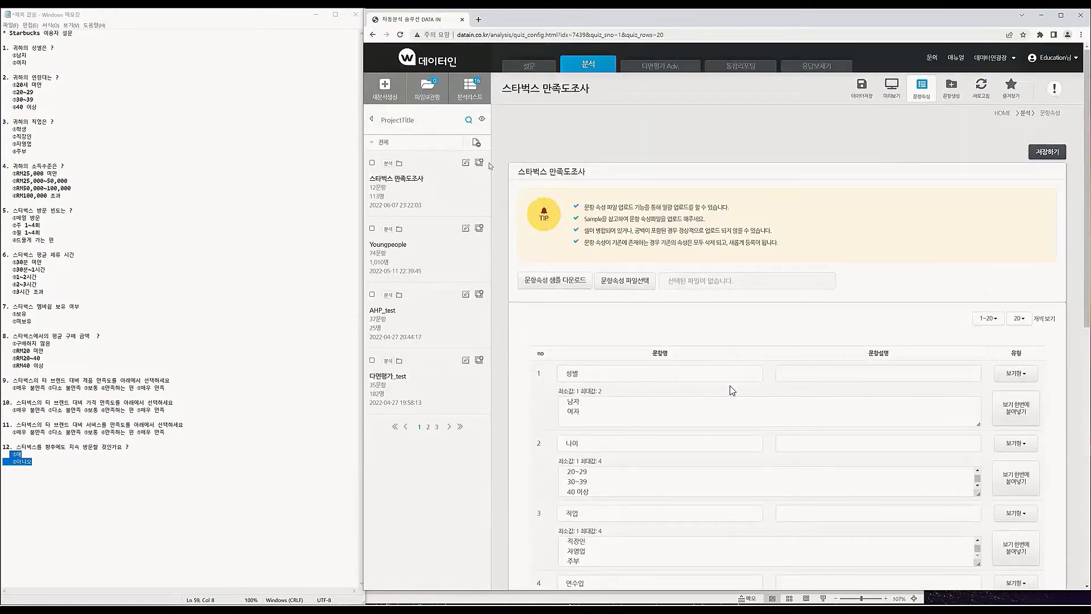
click(406, 180)
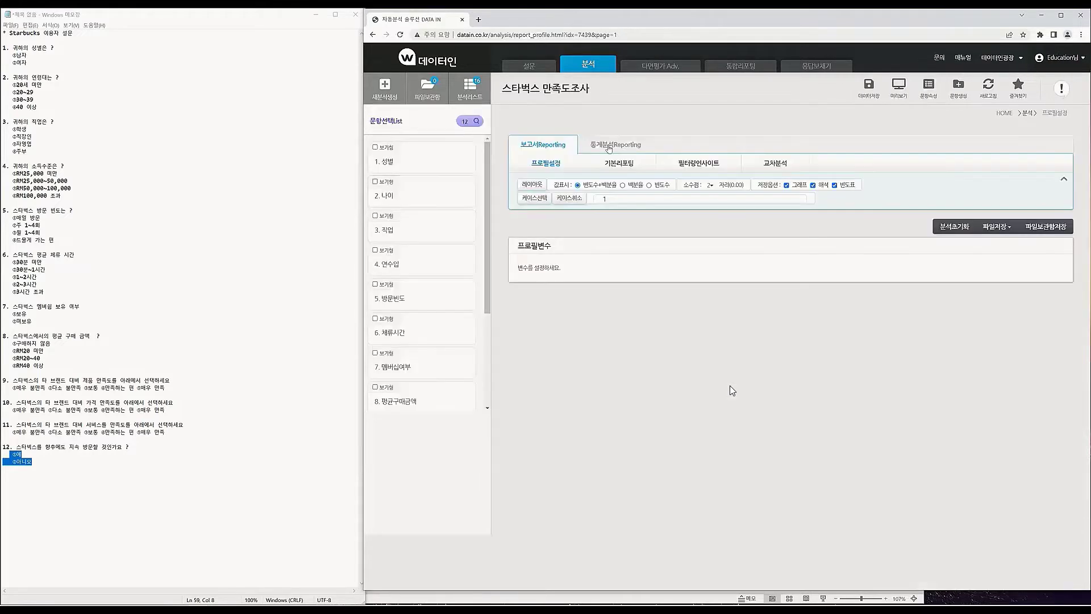
double_click(742, 18)
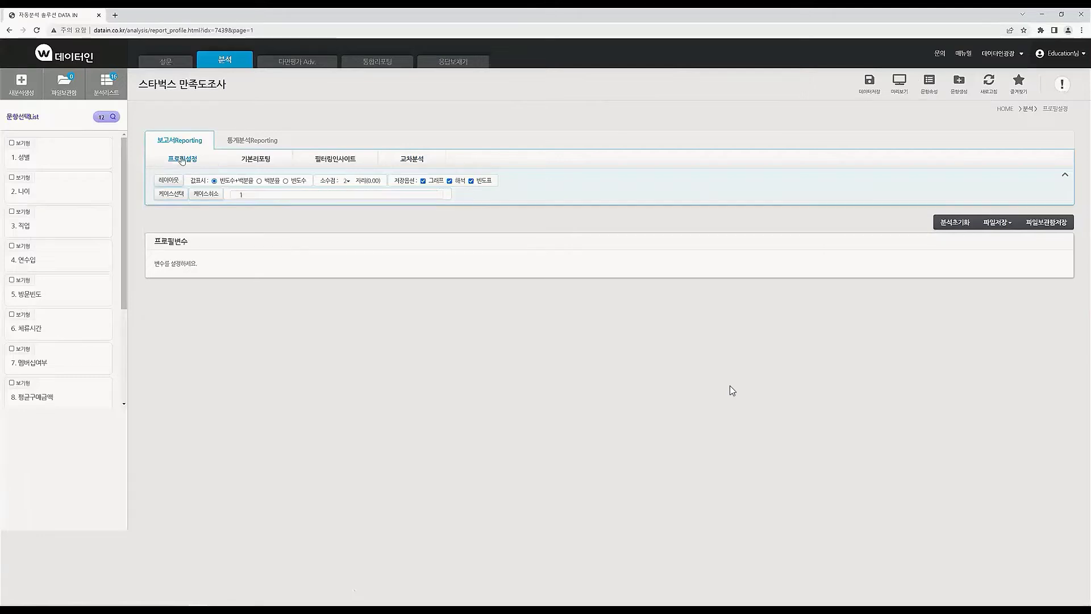
Add questions 1 to 7 (성별, 나이, 직업, 연수입, 방문빈도, 체류시간, 멤버십여부) as profile variables of the report.
click(12, 143)
click(11, 177)
click(11, 211)
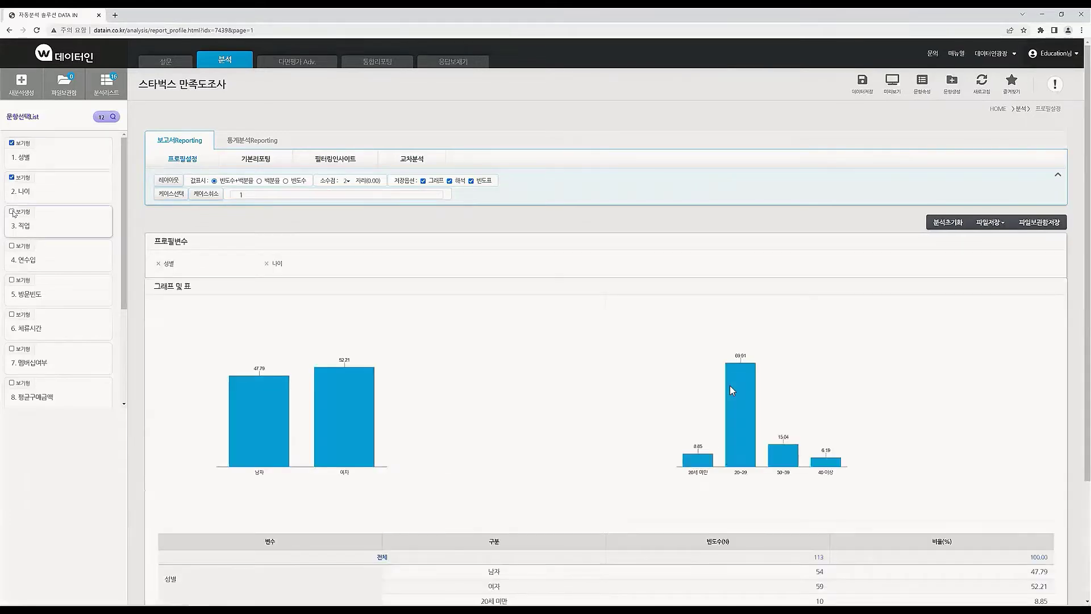
click(11, 245)
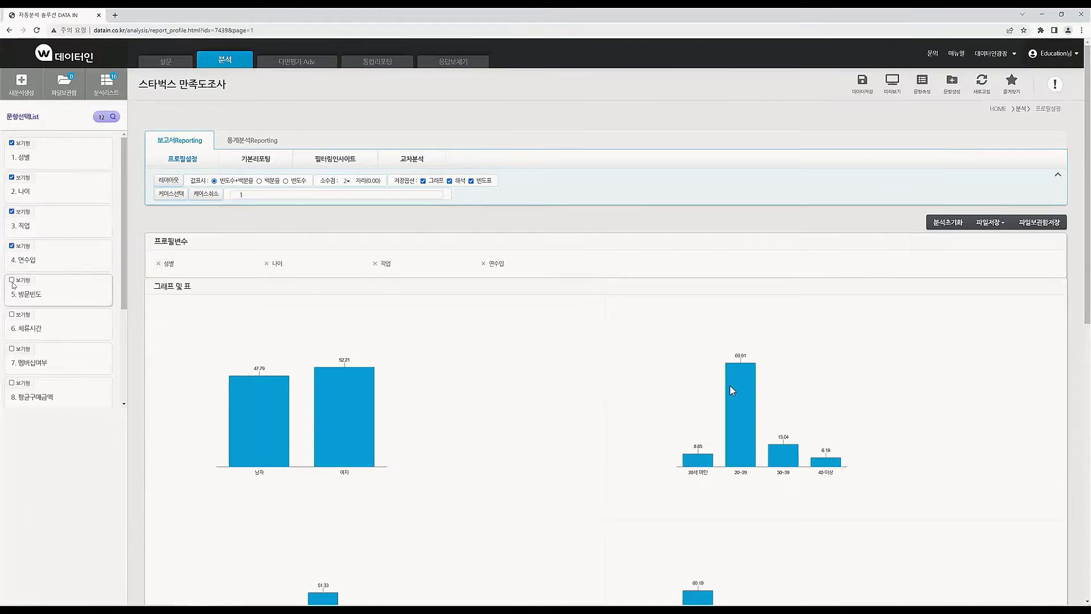
click(12, 314)
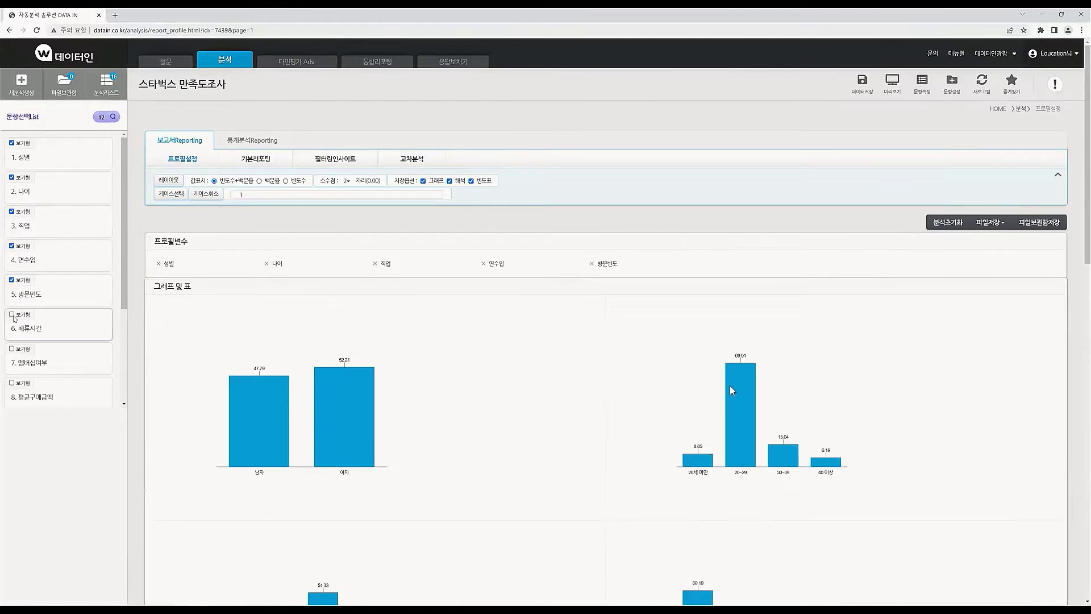
click(12, 350)
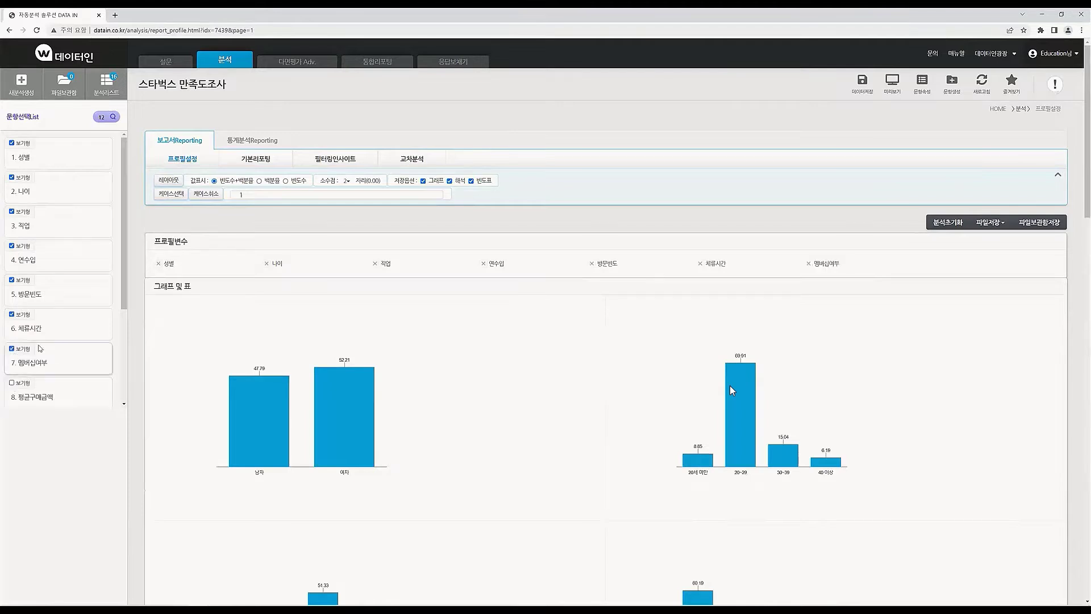
scroll(62, 296, down, 3)
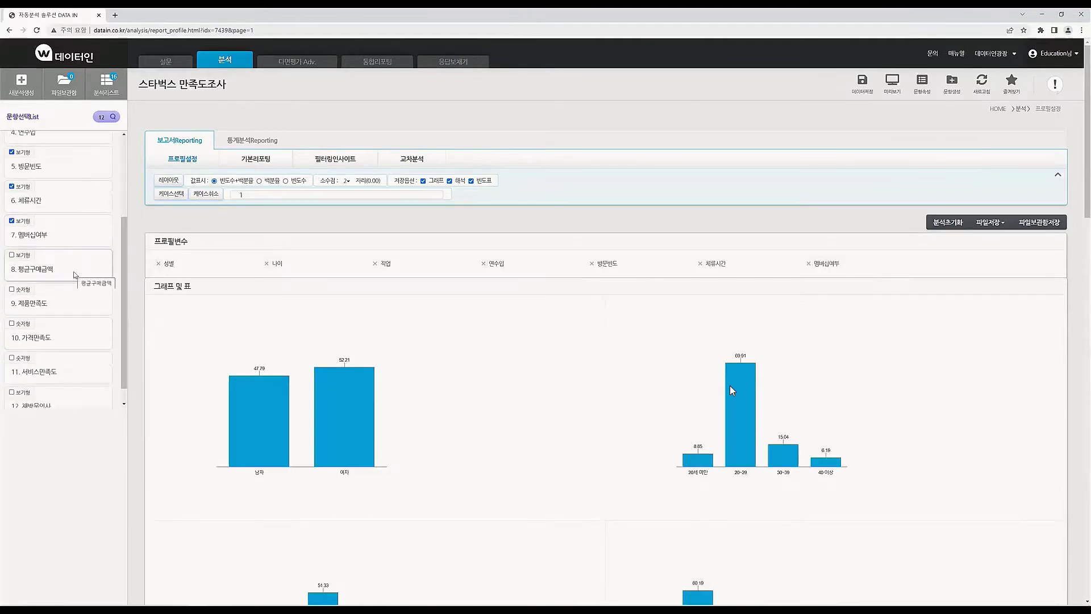
Add questions 8 (평균구매금액) and 12 (재방문의사) as profile variables of the report.
click(12, 255)
scroll(83, 249, down, 1)
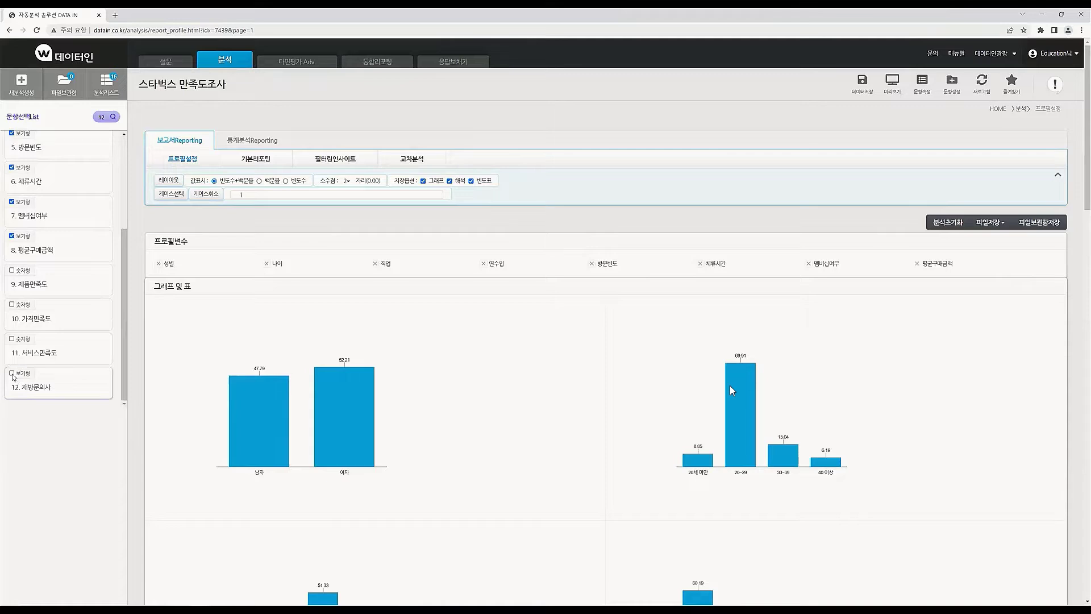
click(40, 367)
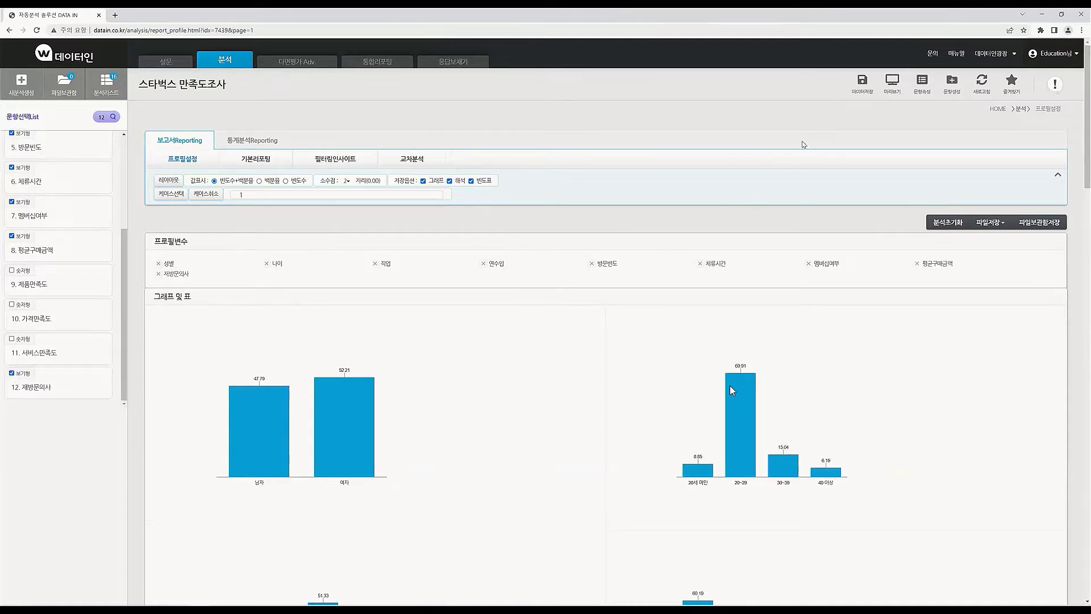
Examine the profile report's bar charts for all selected variables, from 성별 through 재방문의사.
scroll(803, 145, down, 3)
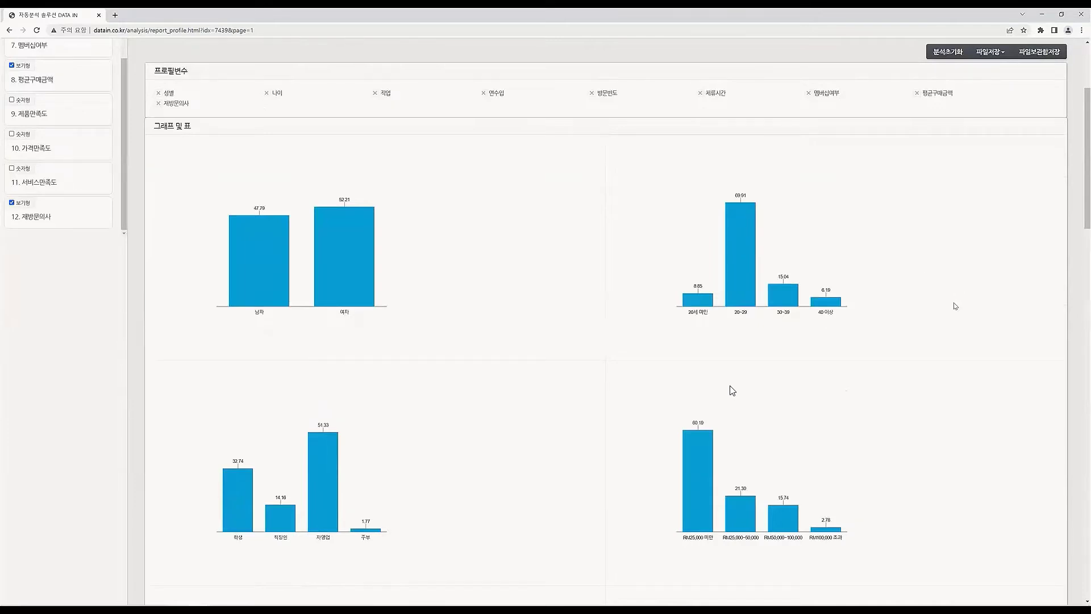
scroll(916, 294, down, 1)
mouse_move(228, 433)
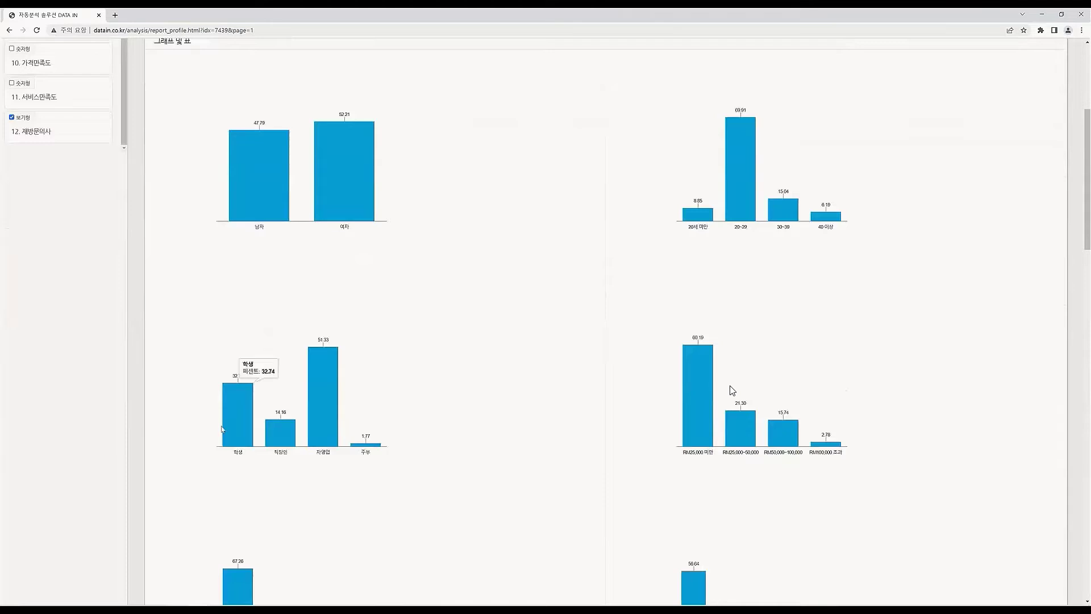
mouse_move(333, 417)
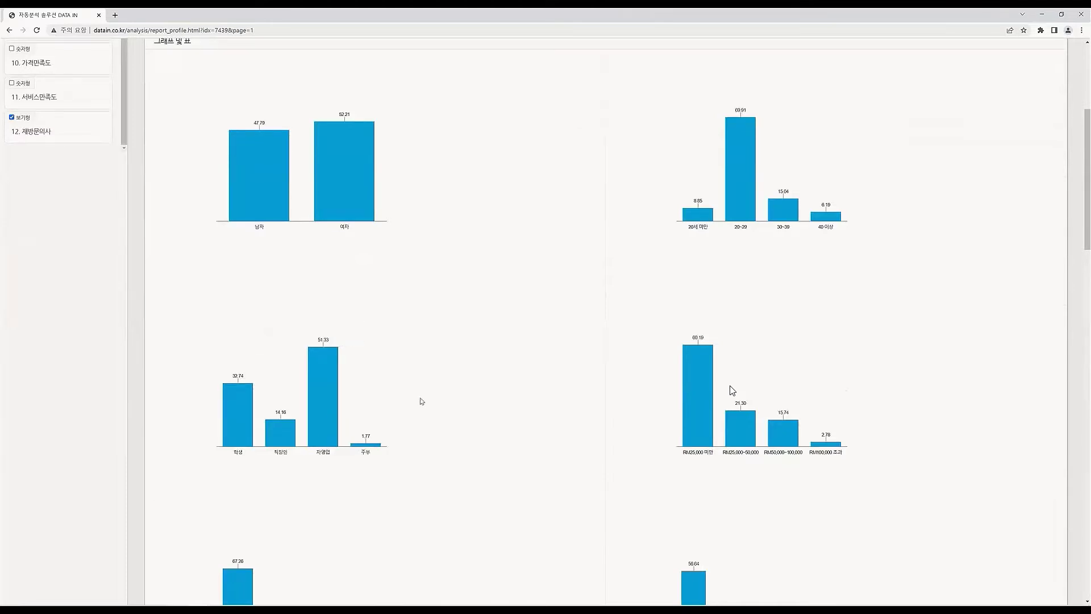
scroll(468, 383, down, 3)
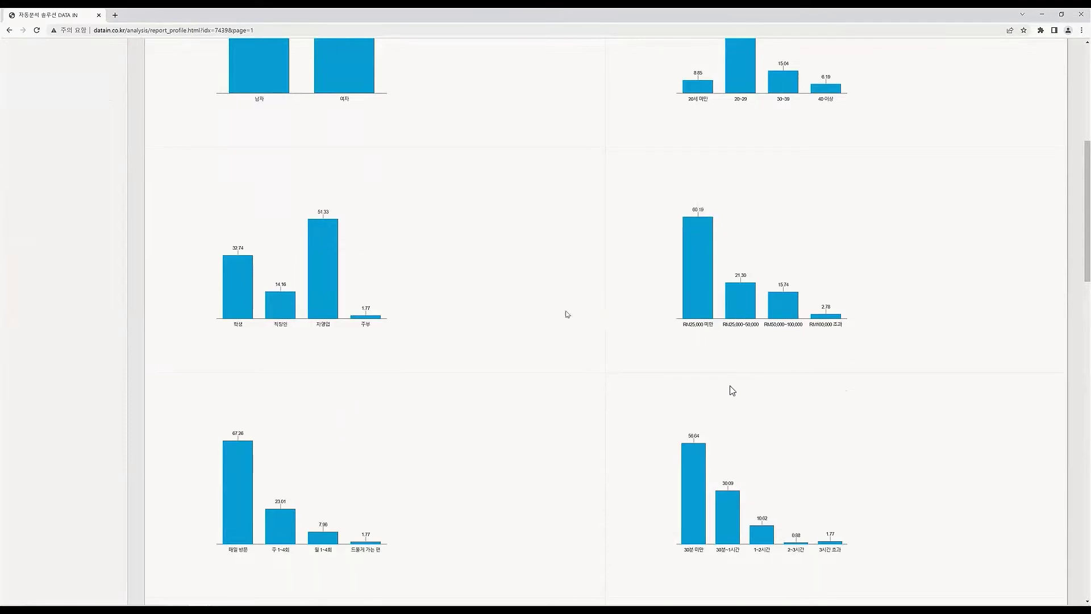
scroll(558, 322, down, 3)
scroll(558, 322, down, 2)
mouse_move(231, 185)
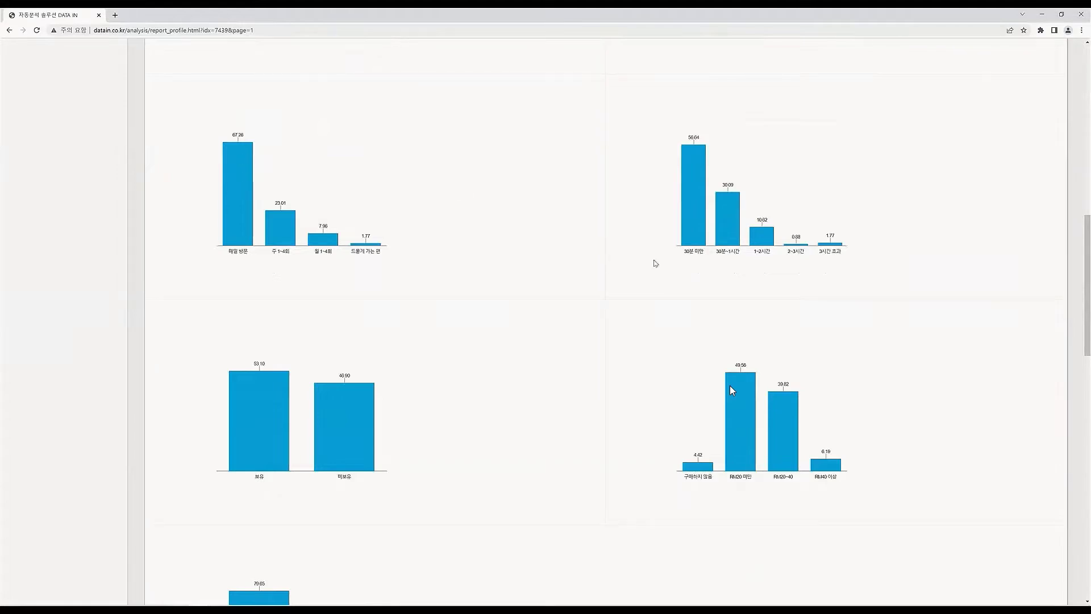
scroll(653, 260, down, 2)
scroll(733, 390, down, 3)
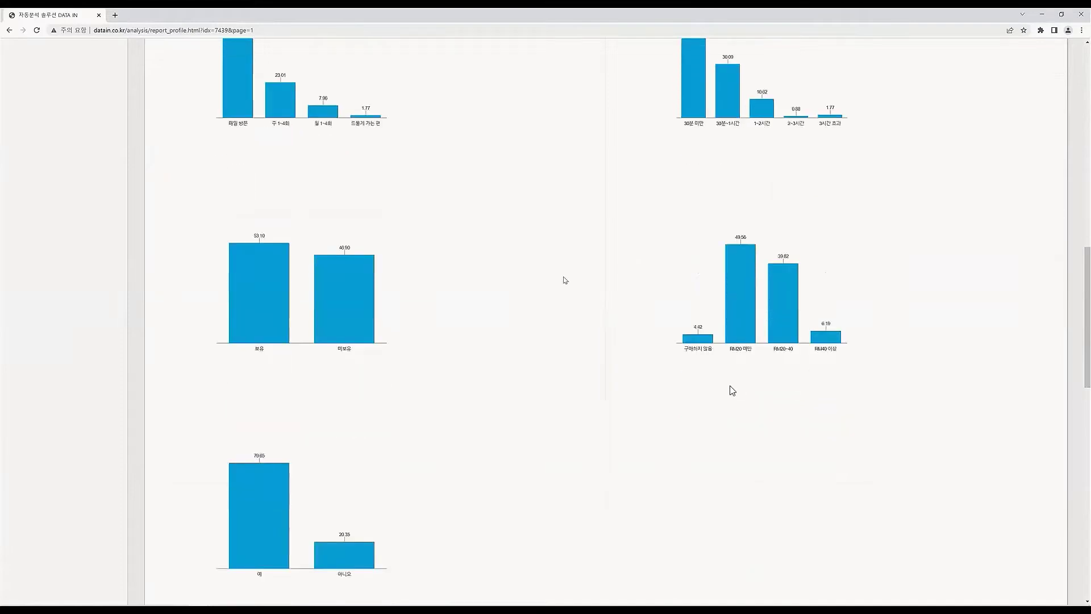
mouse_move(346, 224)
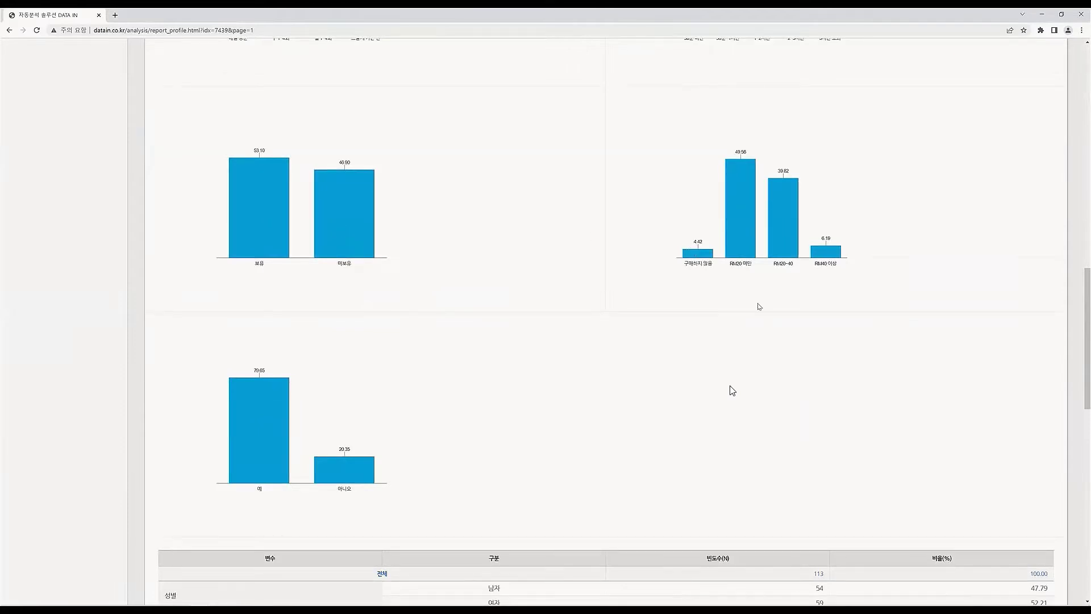
mouse_move(746, 246)
scroll(733, 390, down, 3)
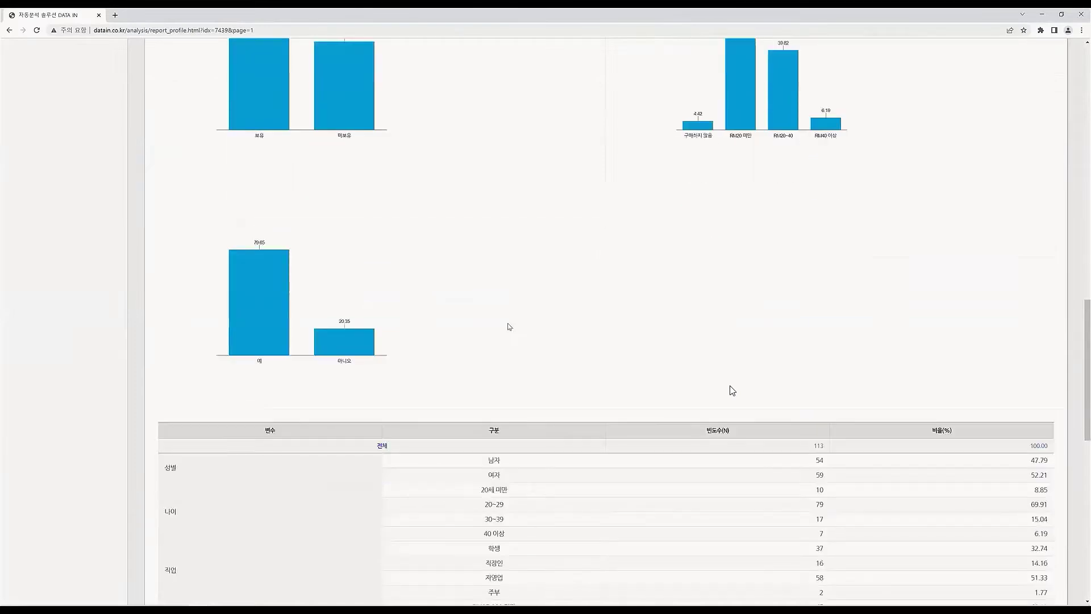
mouse_move(251, 283)
Review the profile report's frequency table and the written response summaries for each variable below it.
scroll(569, 279, down, 2)
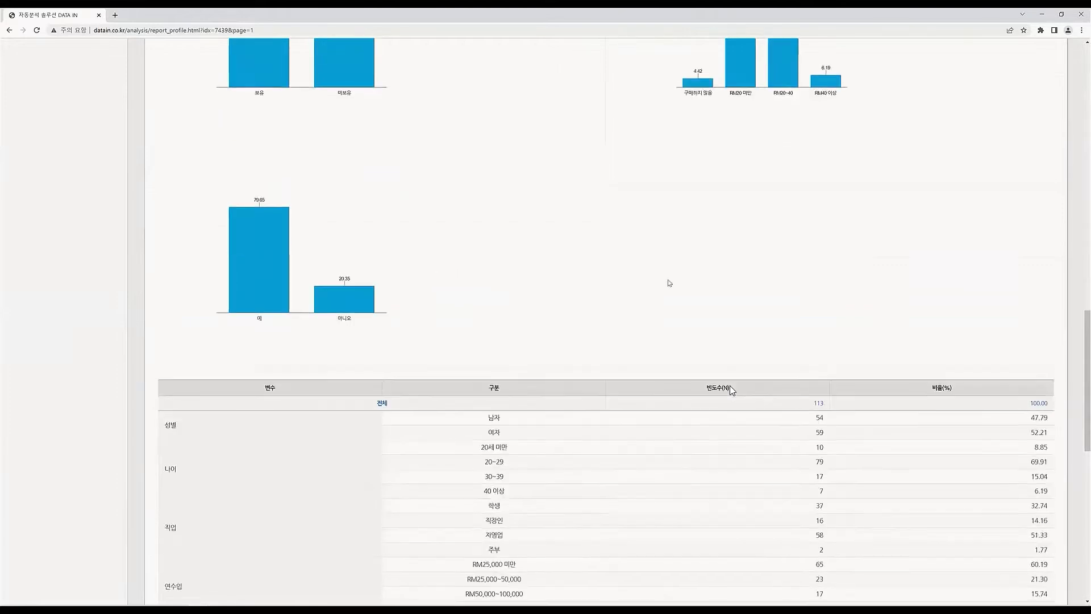
scroll(813, 286, down, 1)
scroll(776, 298, up, 4)
scroll(776, 298, down, 9)
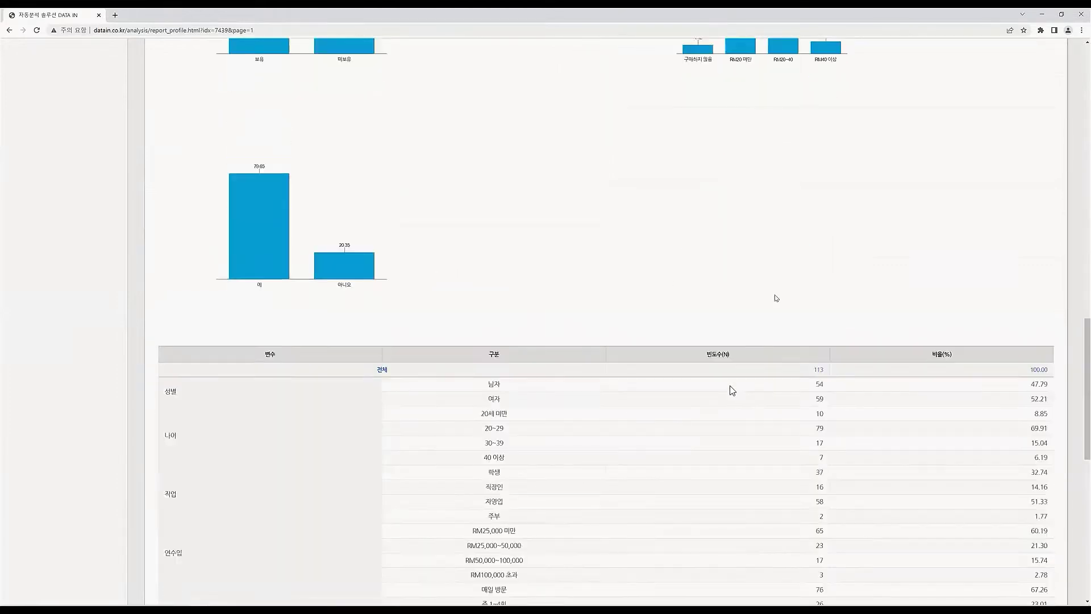
scroll(774, 295, down, 5)
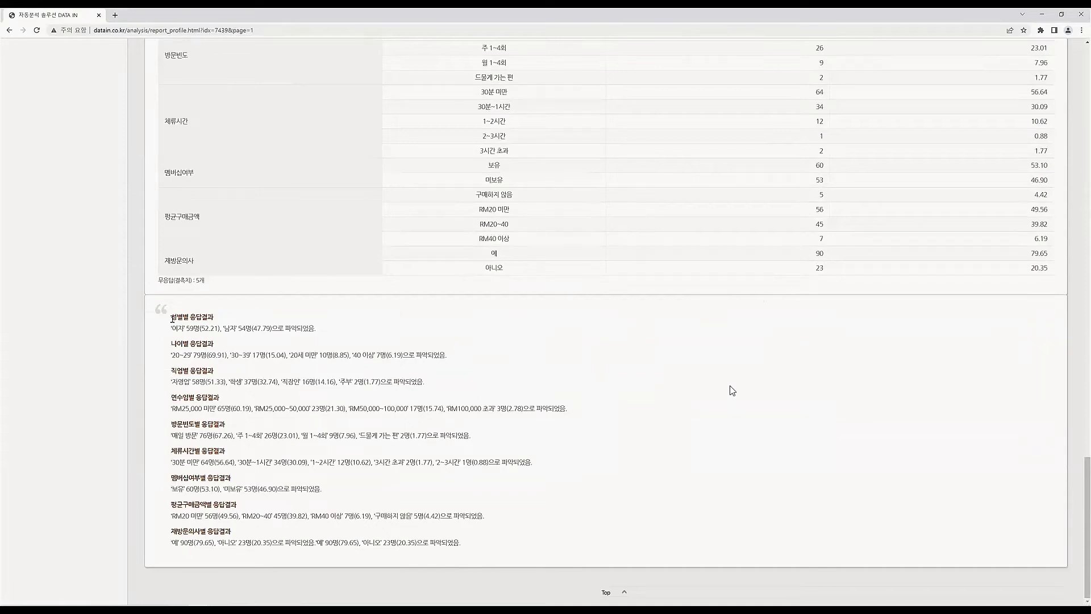
drag(173, 319, 484, 561)
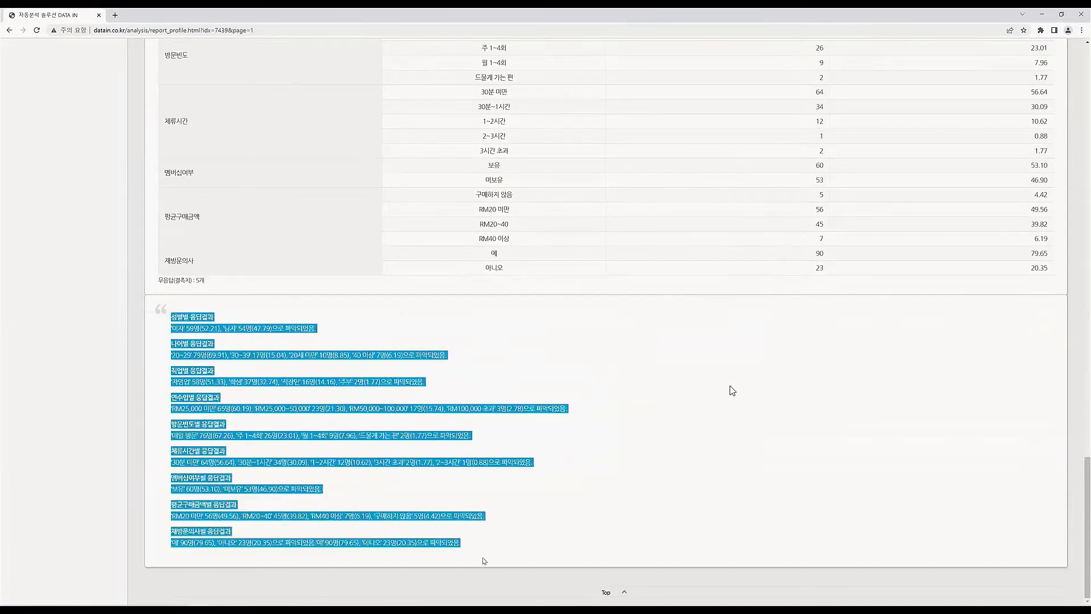
click(483, 554)
scroll(578, 487, up, 15)
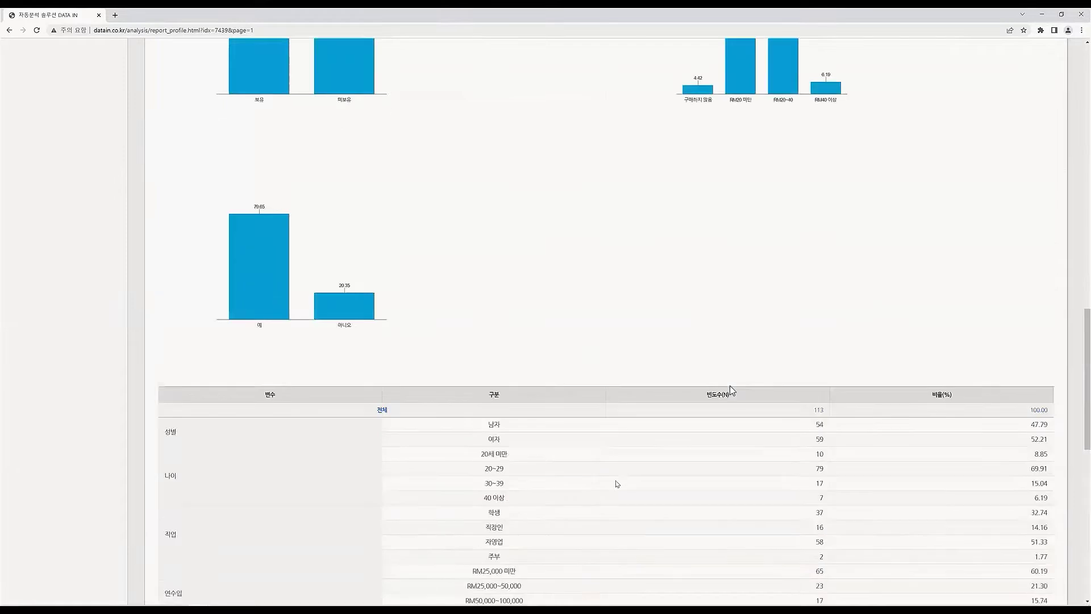
scroll(732, 391, up, 10)
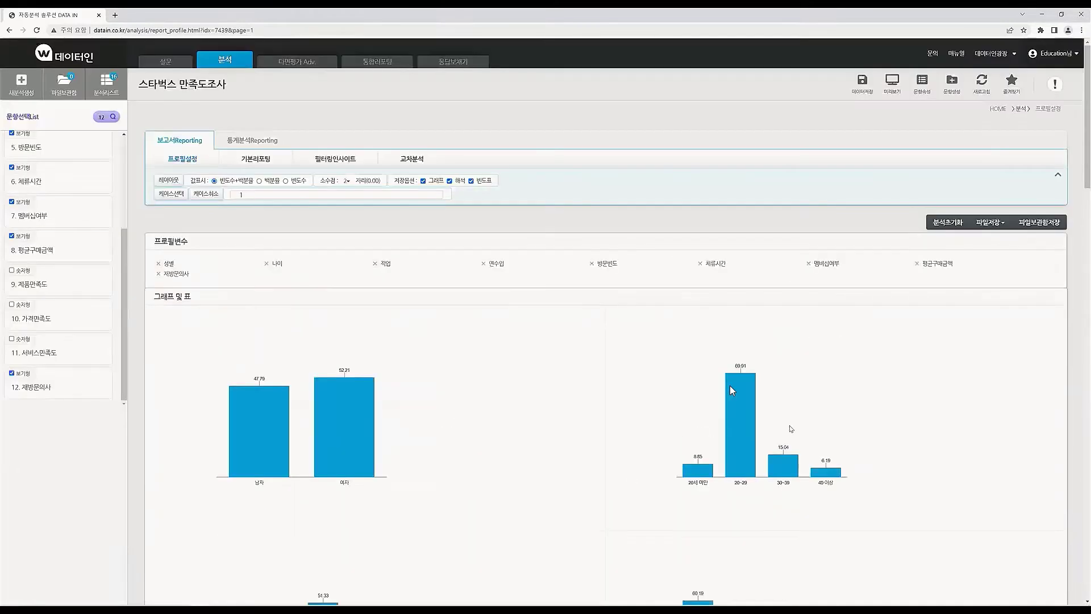
Save the profile report as an Excel file, open the downloaded workbook in Excel and enable editing.
click(991, 222)
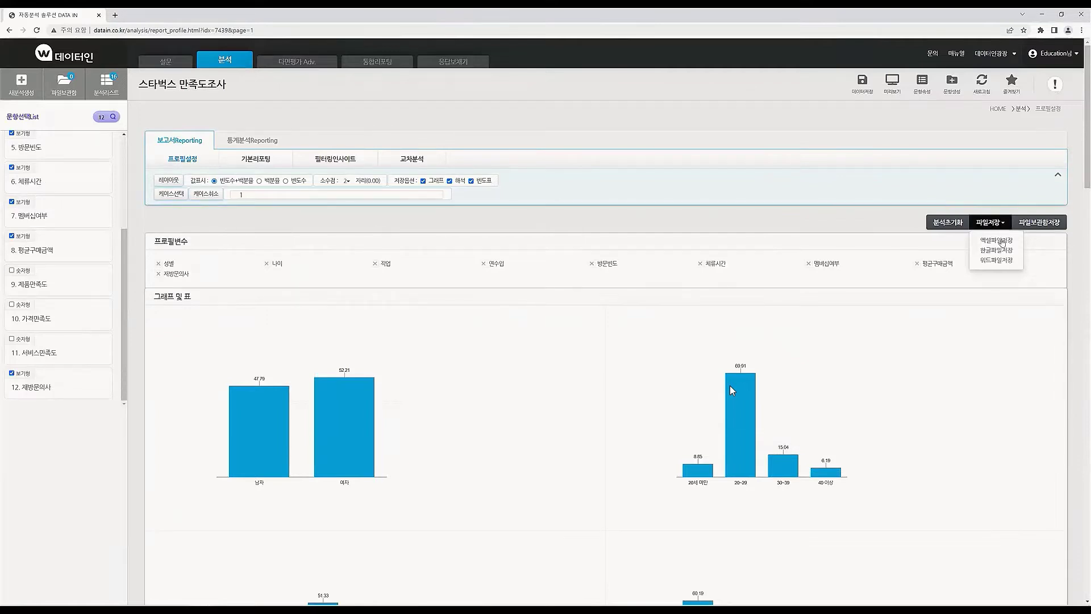
click(1002, 241)
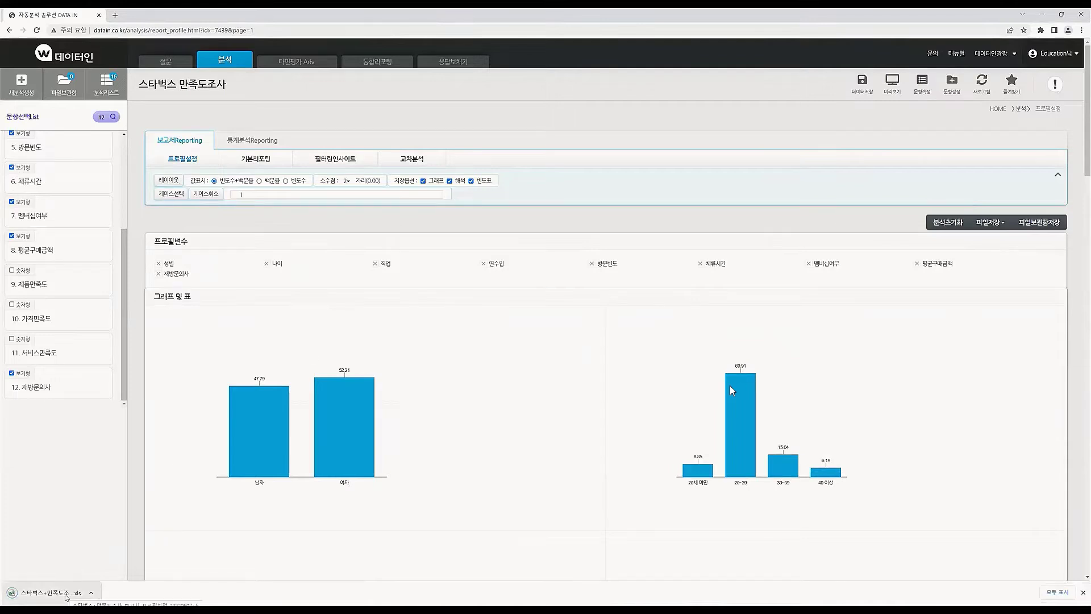
click(45, 593)
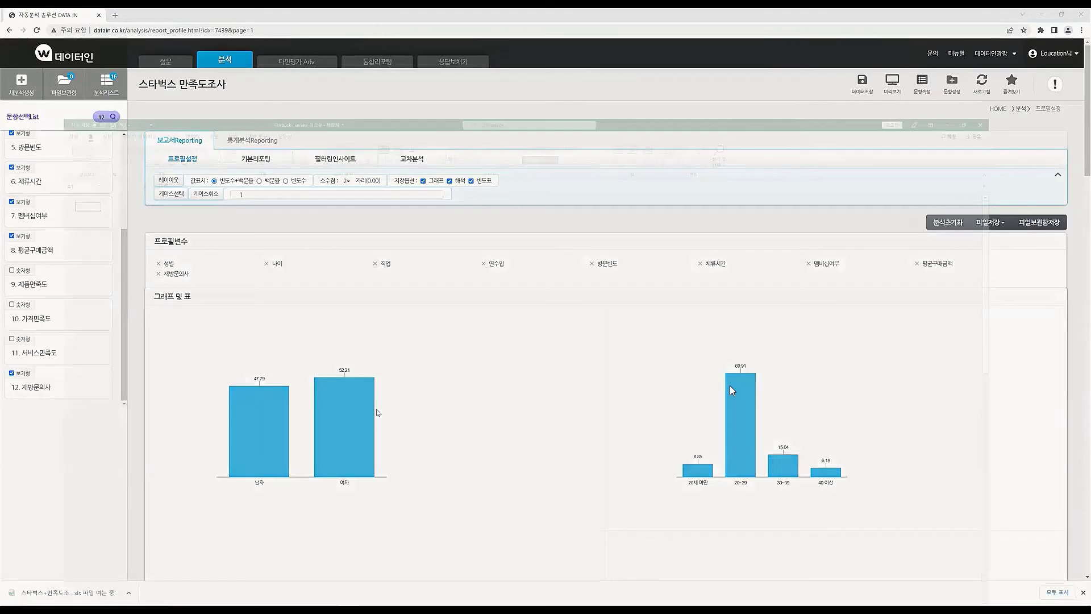
key(Return)
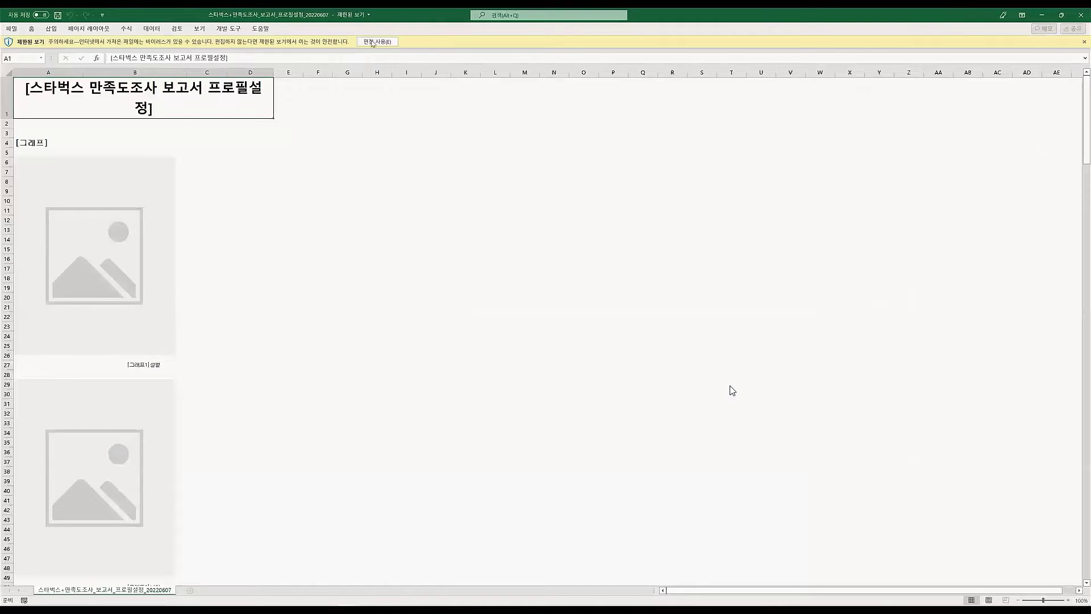
click(376, 42)
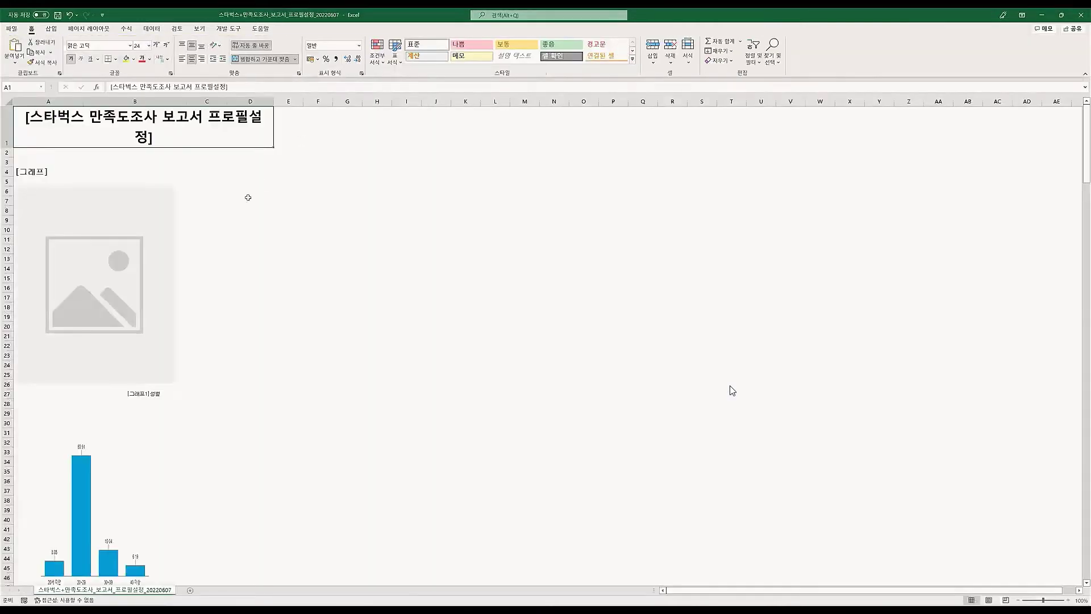
Look through the exported profile workbook from its charts down to the end of the sheet and back to the title.
scroll(233, 194, down, 9)
scroll(242, 248, down, 5)
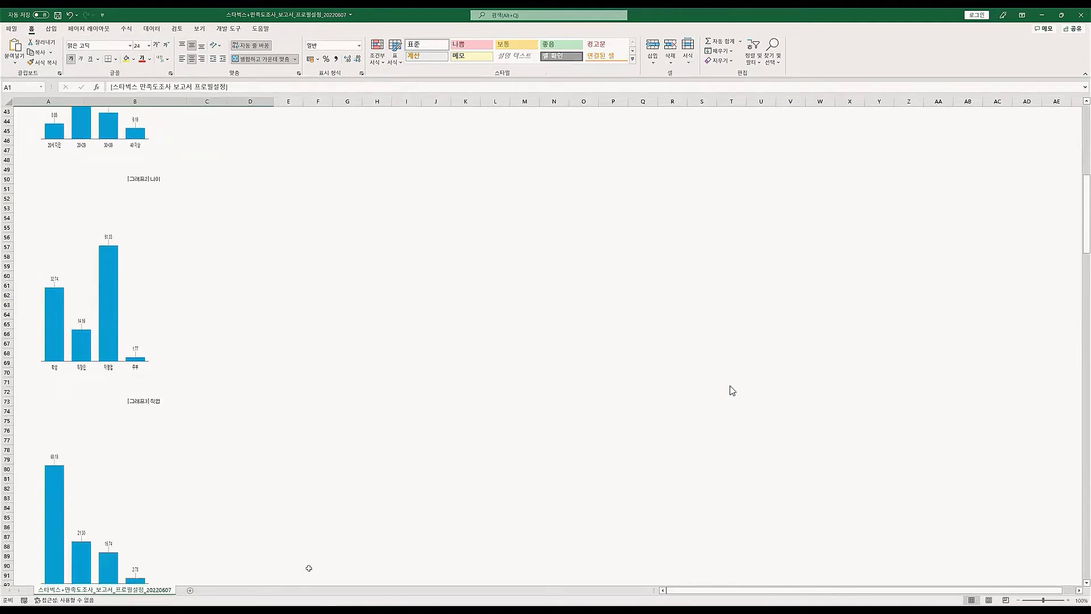
scroll(294, 384, down, 20)
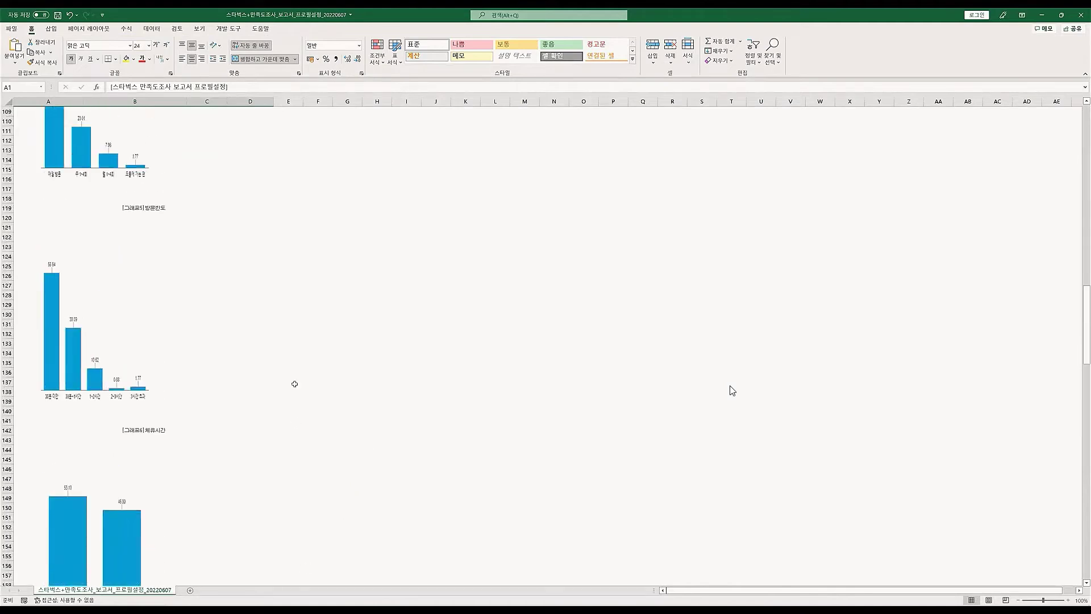
scroll(294, 384, down, 20)
scroll(294, 384, down, 8)
scroll(281, 393, up, 6)
scroll(285, 394, up, 20)
scroll(344, 243, up, 20)
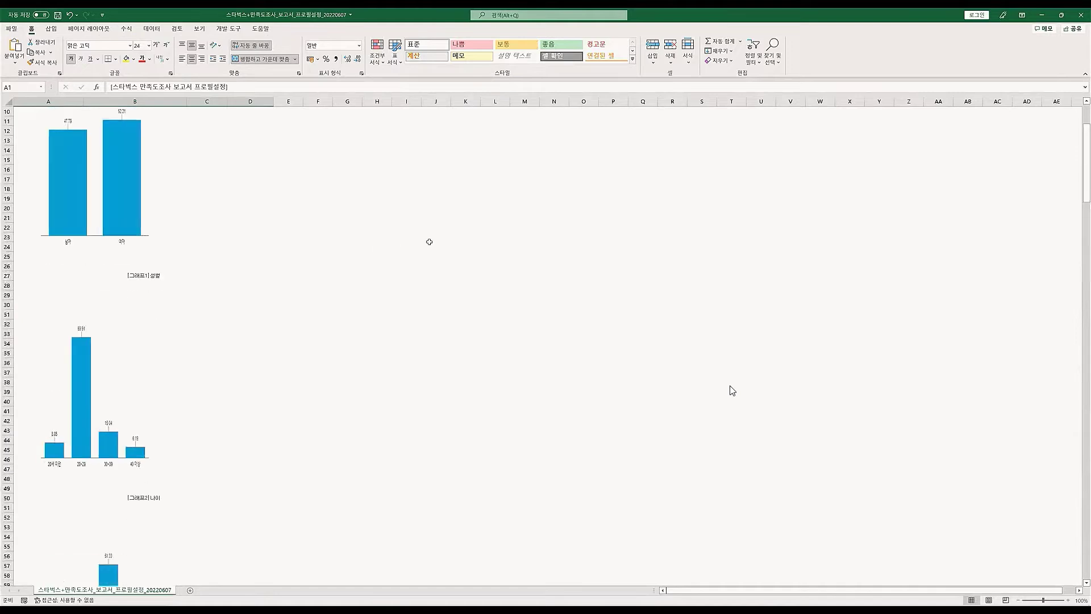
scroll(429, 241, up, 3)
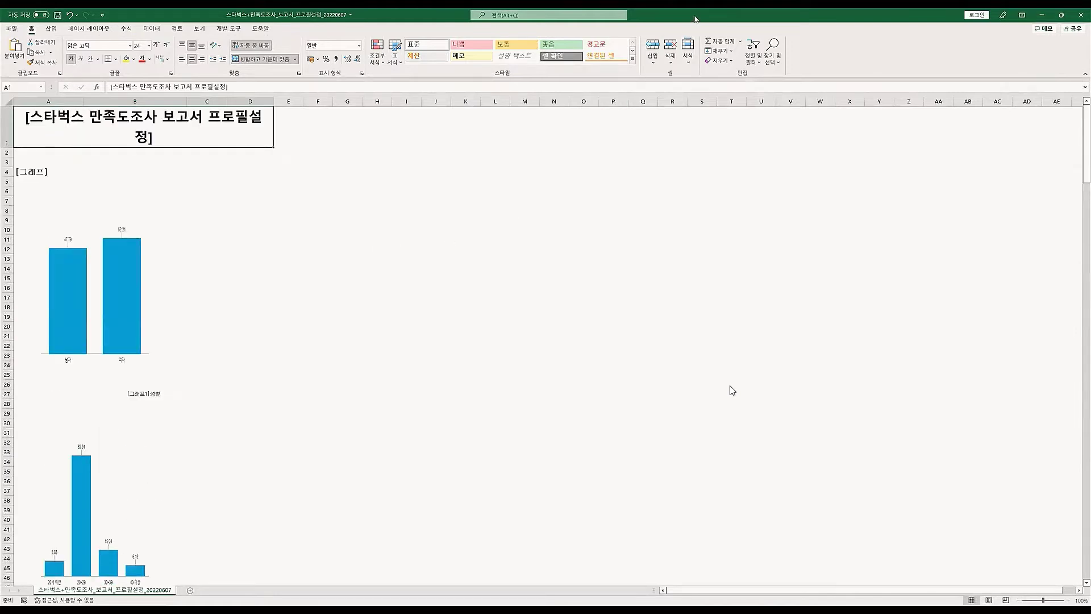
Get the exported report and the Starbucks survey data workbooks out of the way and return to the profile report in the browser.
double_click(696, 19)
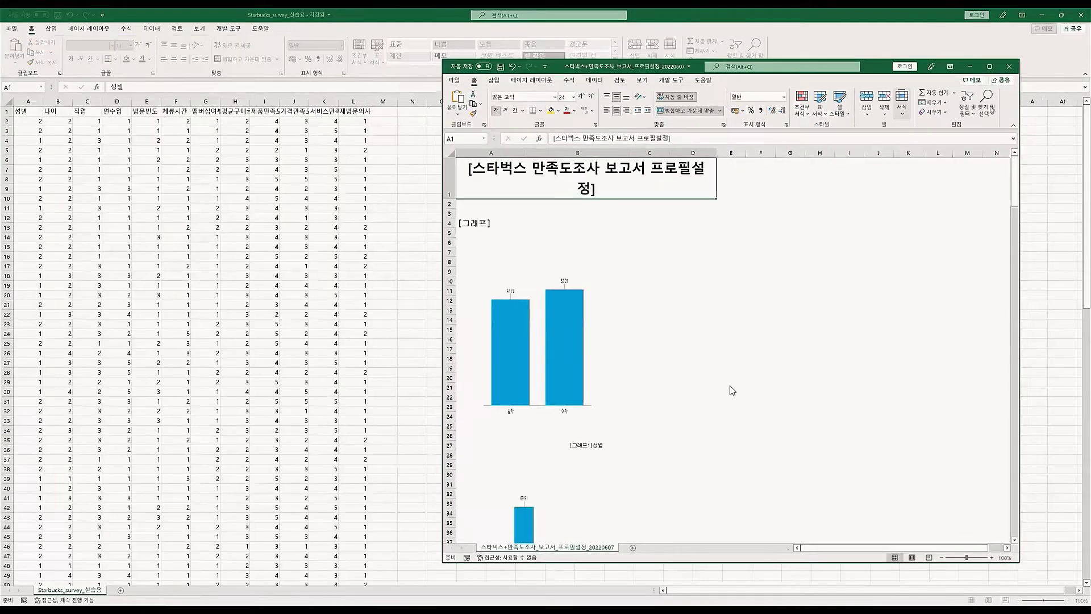
click(908, 12)
double_click(908, 13)
click(989, 49)
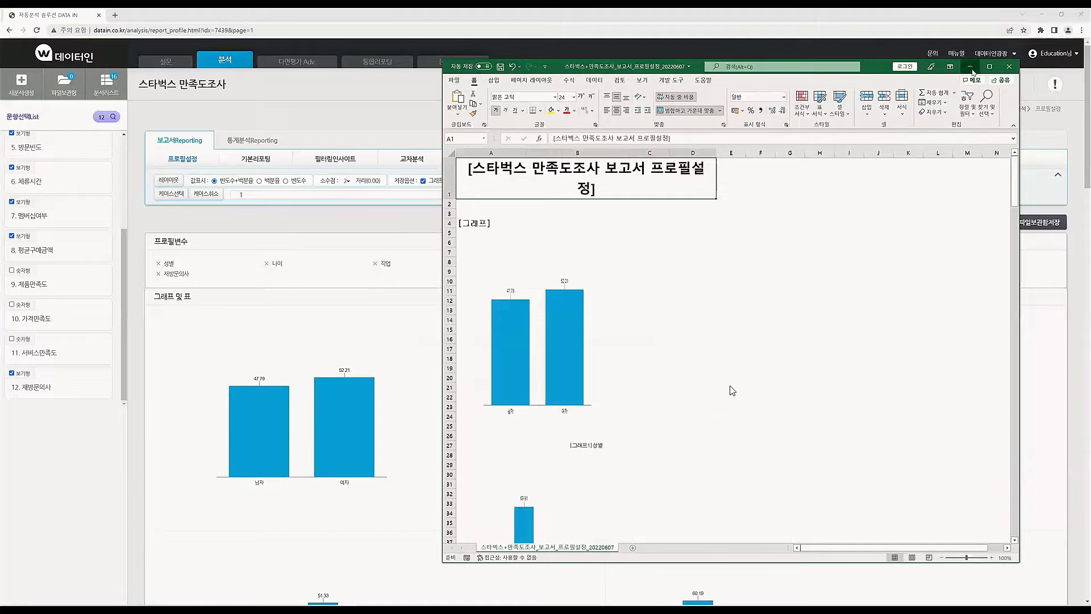
click(970, 66)
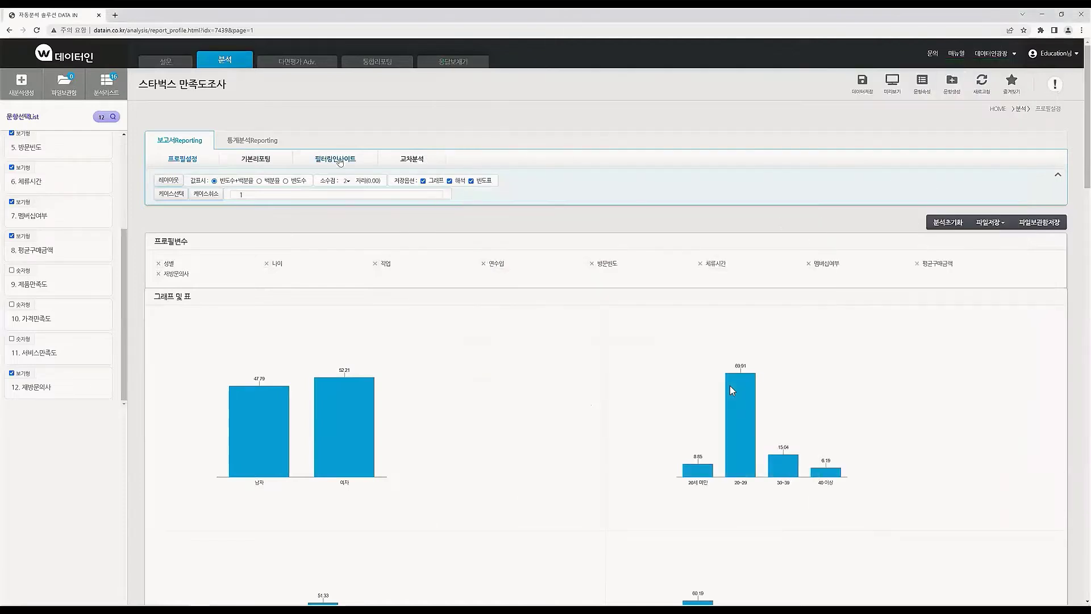
Open the 기본리포팅 report and add question 1 (성별) as its analysis variable.
click(266, 164)
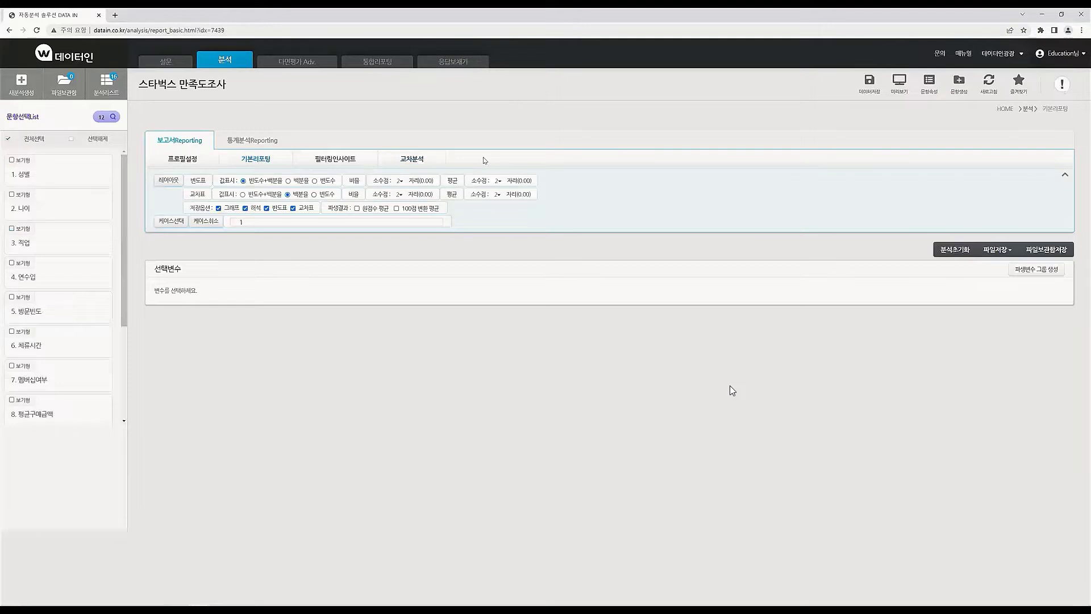
click(11, 160)
scroll(608, 279, down, 2)
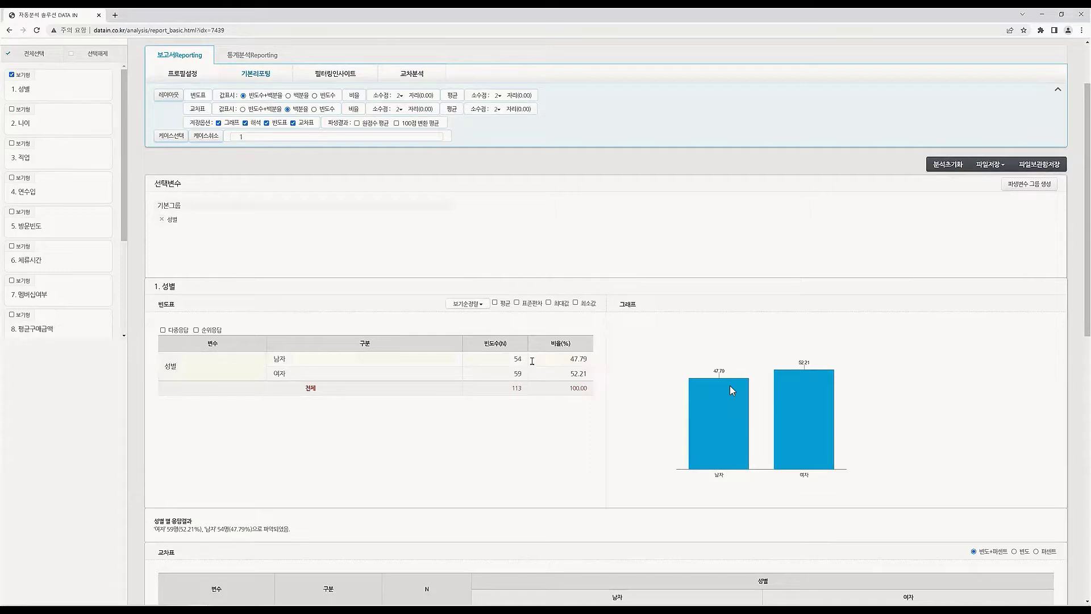
Examine the 성별 cross table by respondent characteristics and the written interpretation below it.
scroll(580, 368, down, 1)
scroll(585, 365, down, 5)
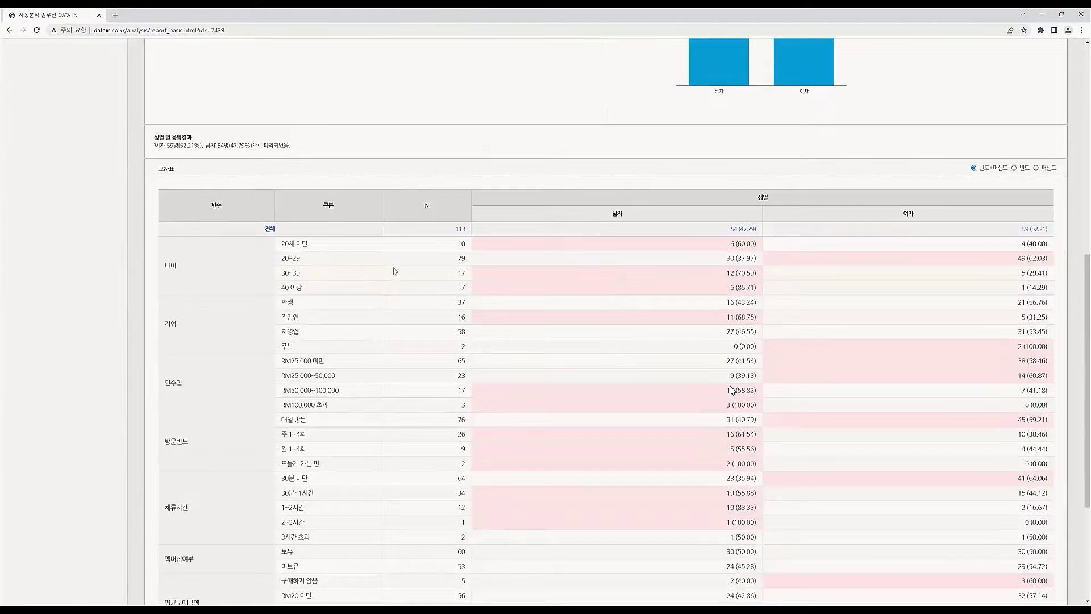
scroll(545, 233, up, 8)
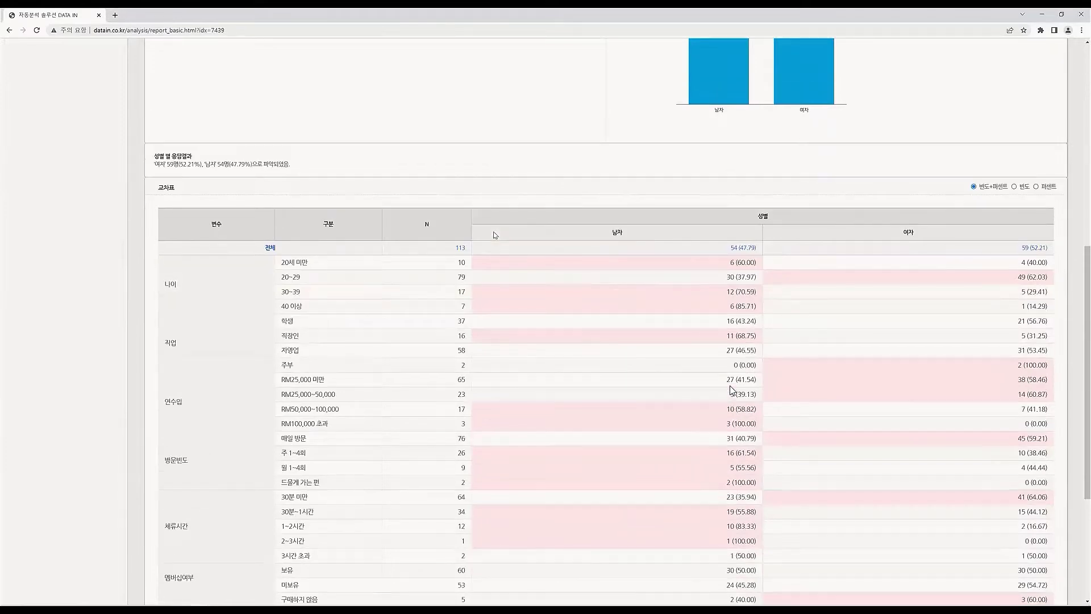
scroll(551, 263, down, 10)
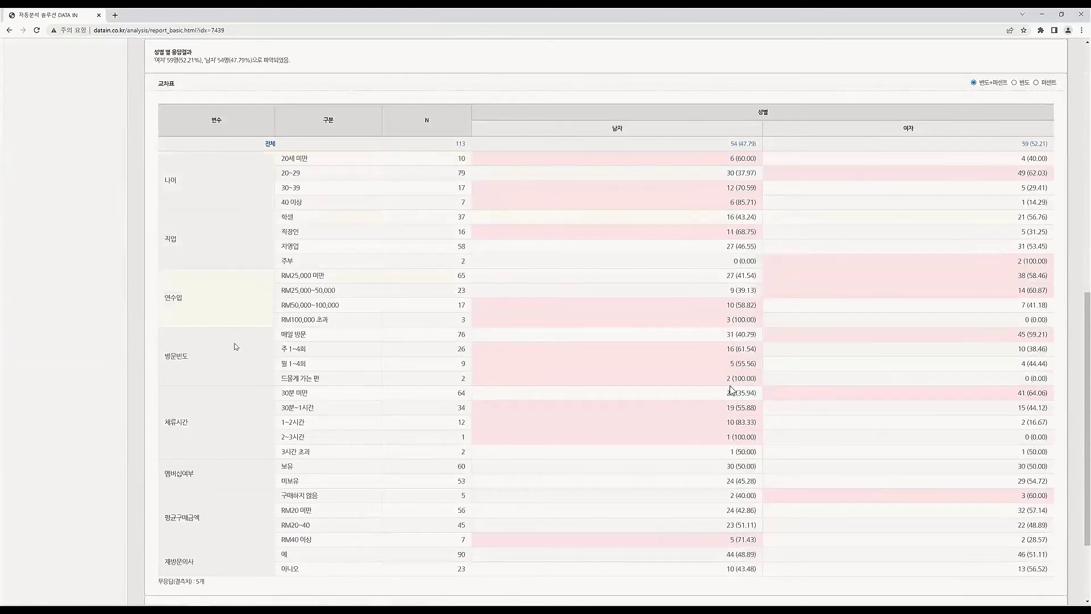
scroll(244, 248, up, 2)
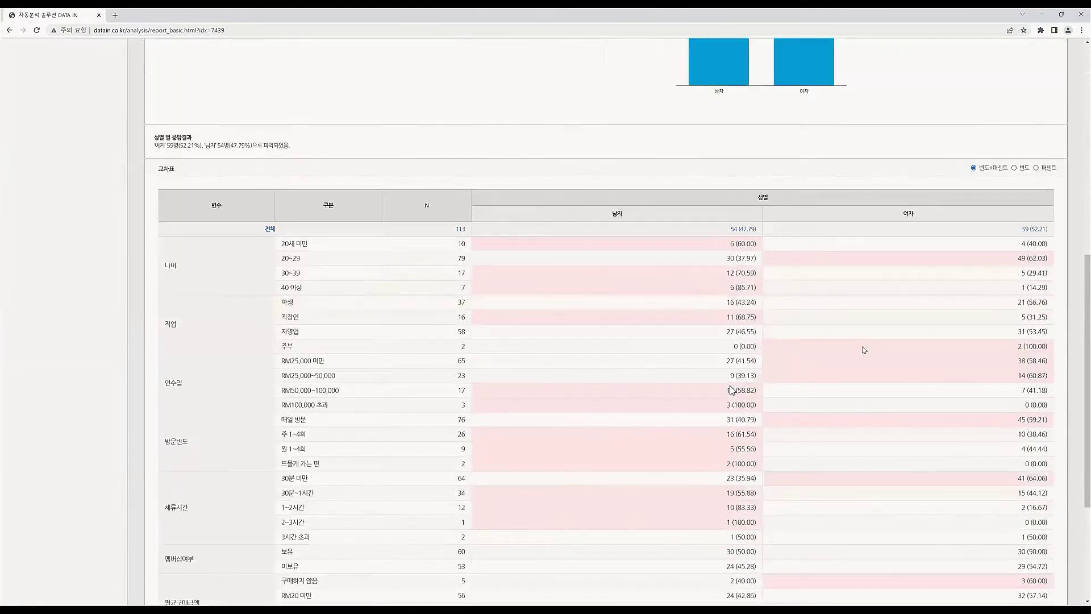
scroll(863, 350, down, 3)
scroll(864, 353, down, 1)
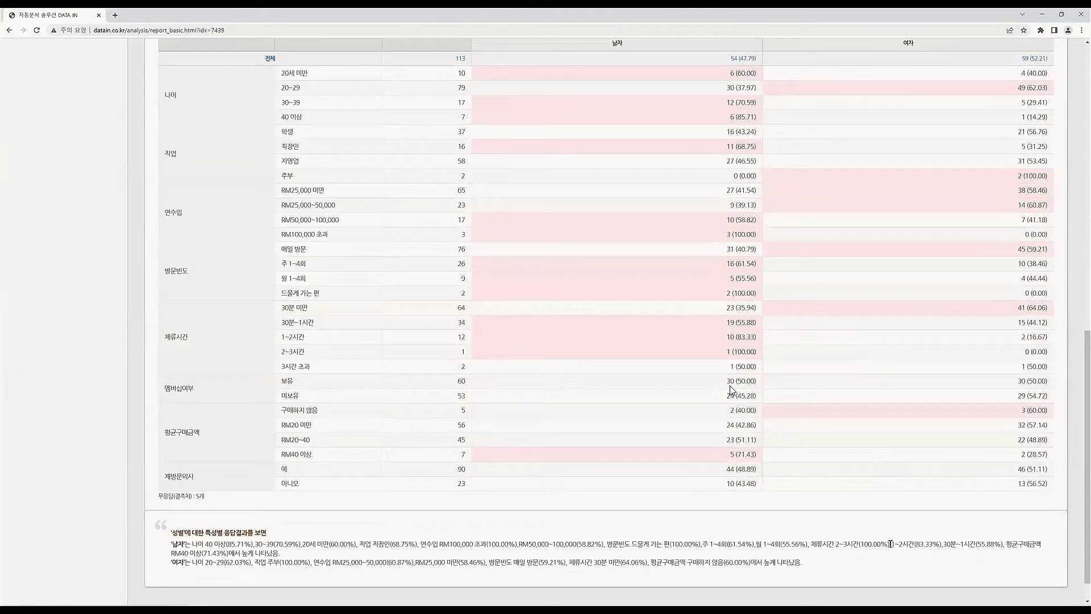
Review the 성별 cross table, frequency table and graph, and check which file formats the report can be saved in.
scroll(891, 544, down, 1)
scroll(817, 544, up, 8)
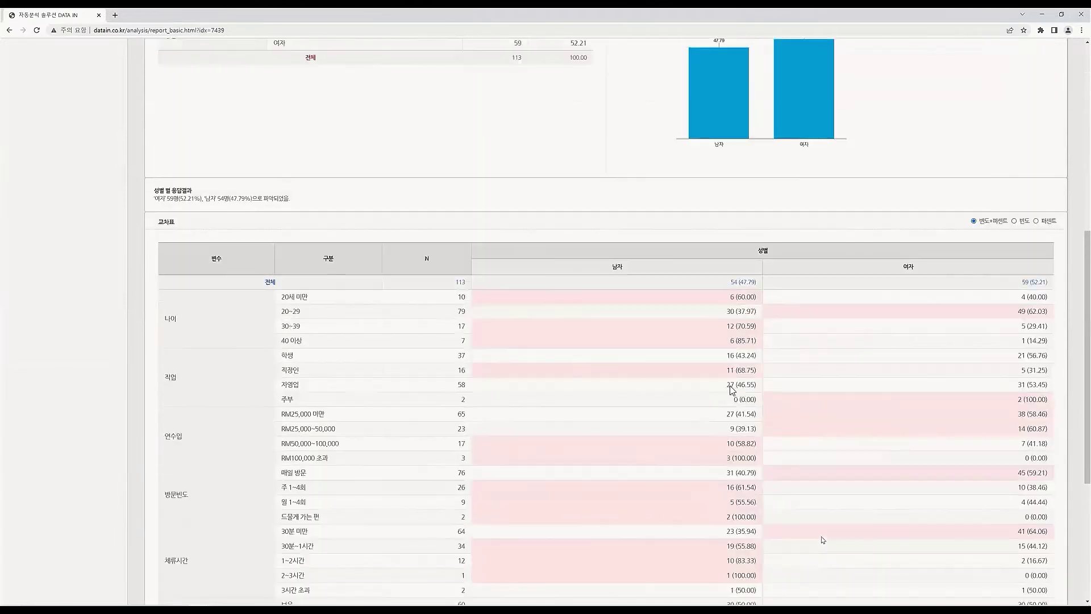
scroll(823, 538, down, 6)
scroll(822, 539, up, 10)
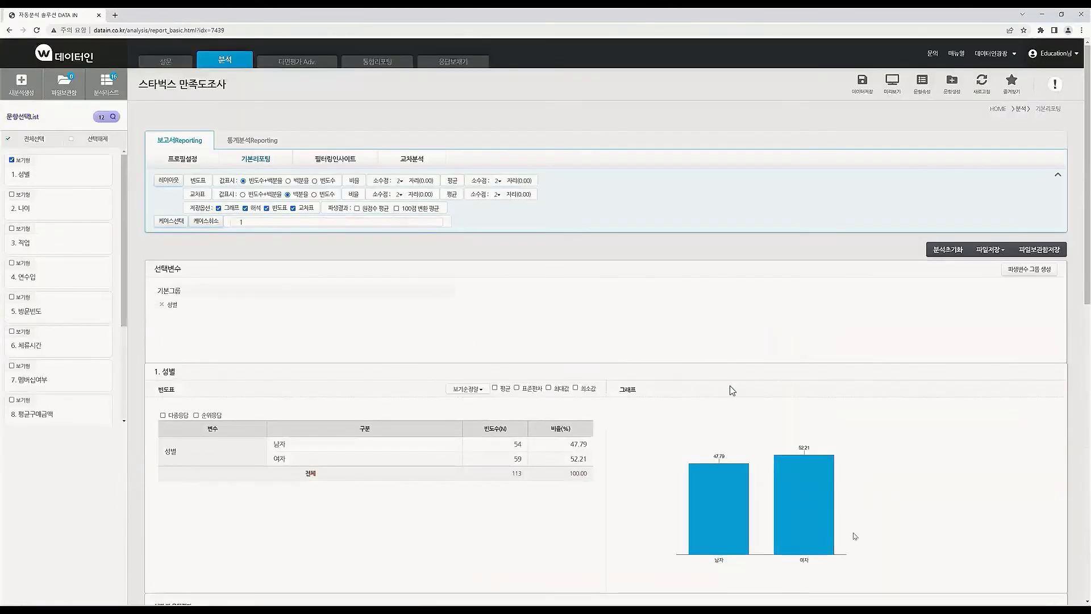
click(990, 255)
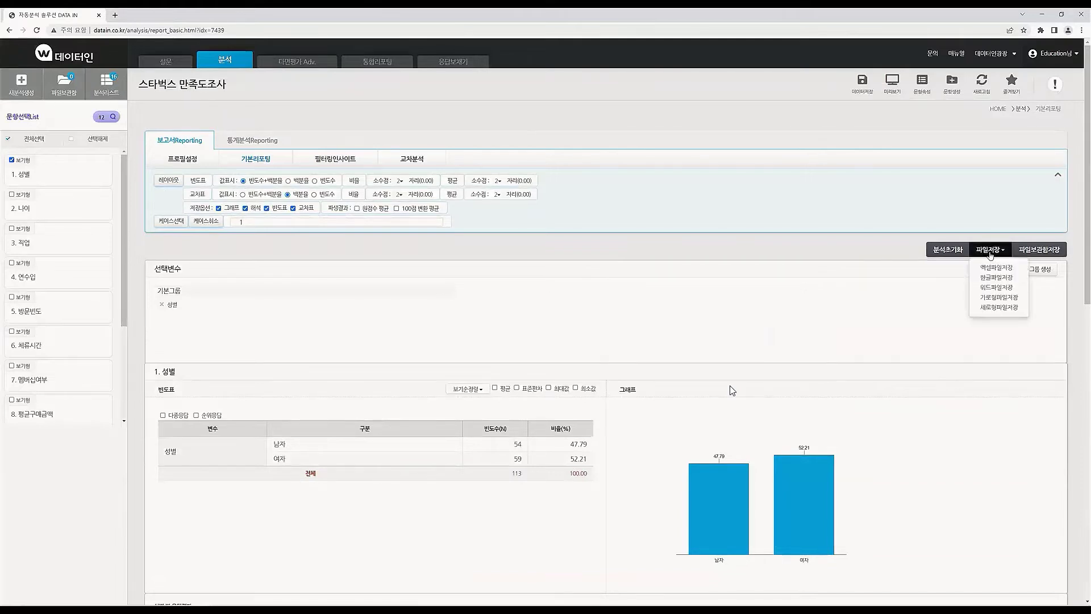
click(782, 317)
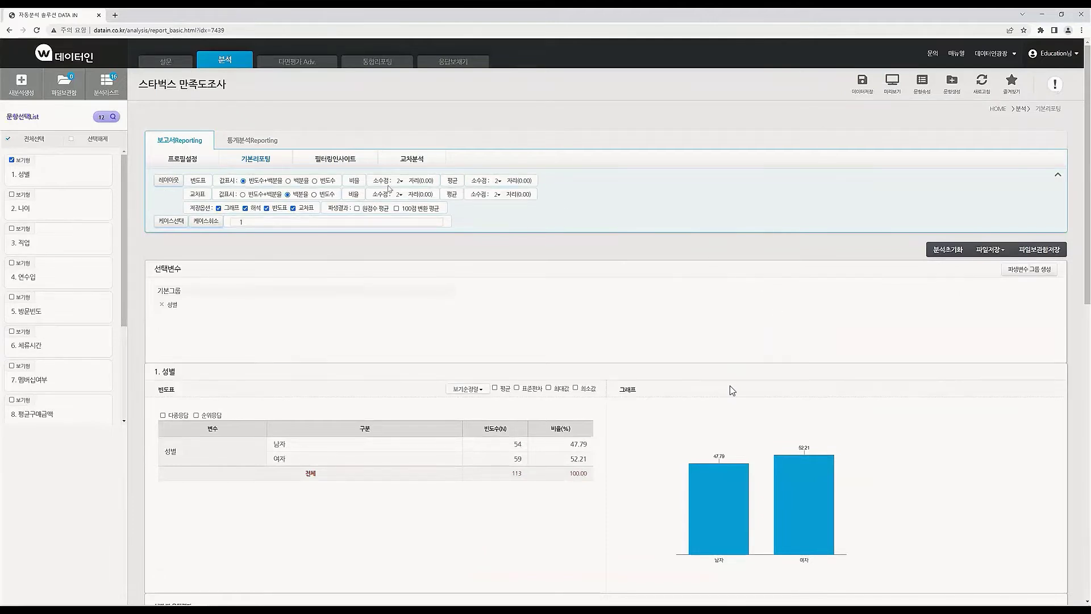
Open the 필터링인사이트 report, add 성별, 직업 and 방문빈도 as its analysis variables, and look over their charts and cross tables.
click(348, 162)
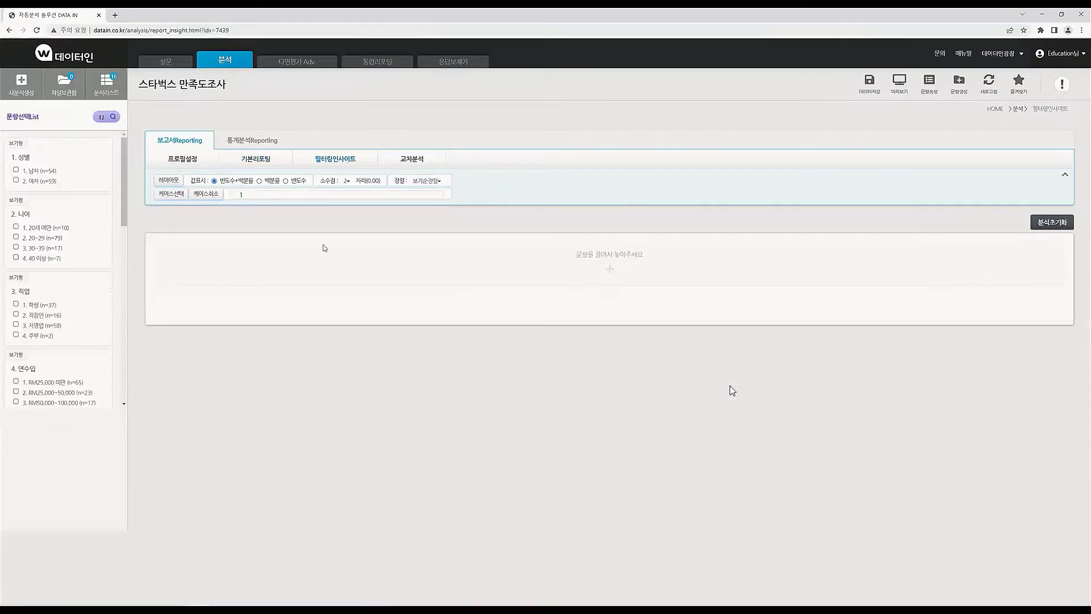
click(16, 170)
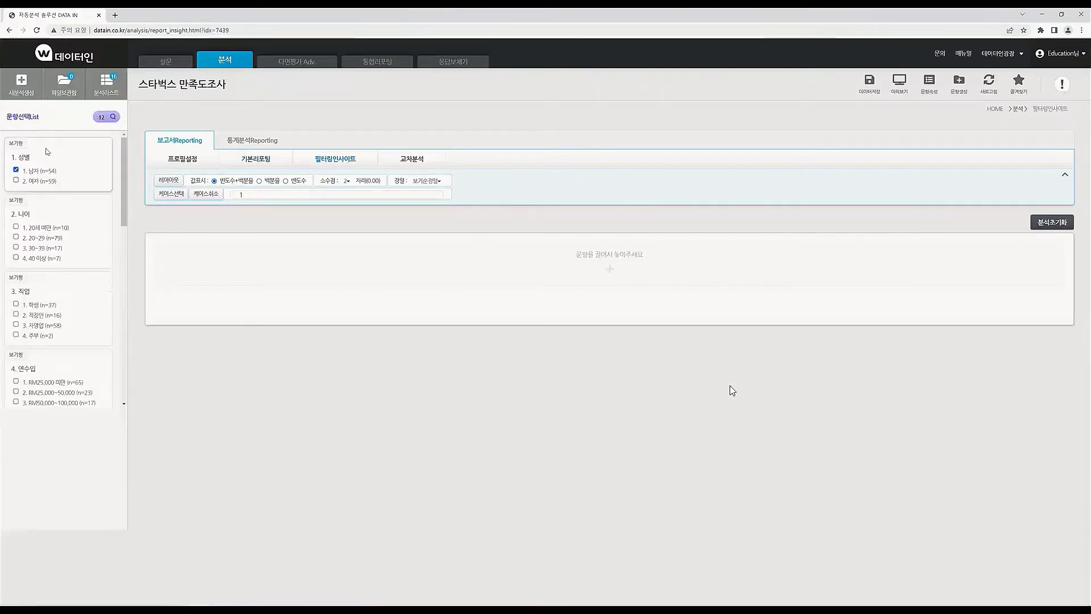
drag(39, 164, 398, 282)
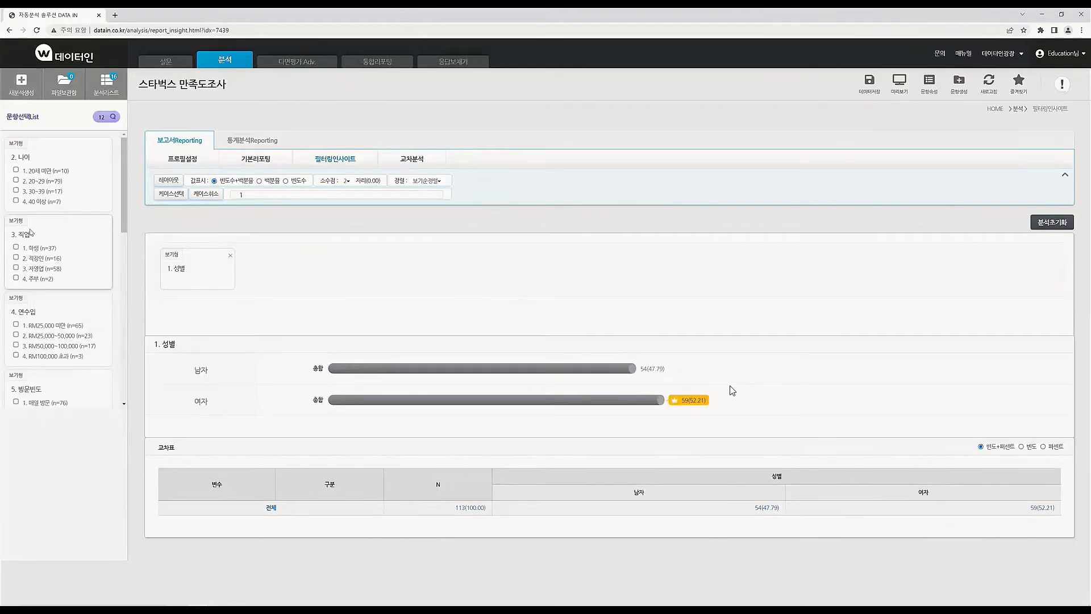
drag(62, 234, 367, 289)
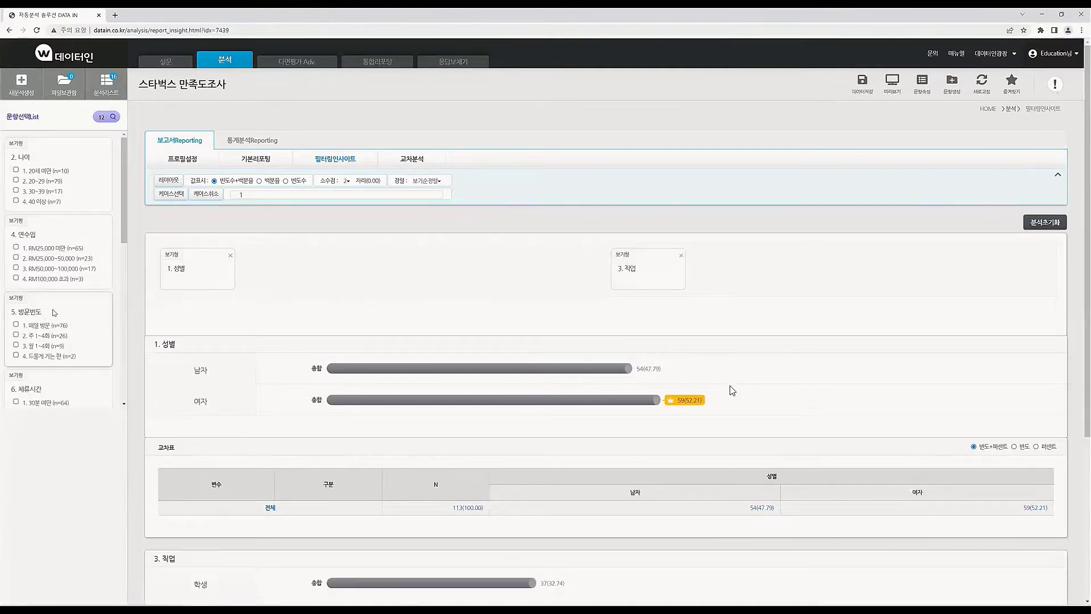
drag(48, 312, 743, 294)
scroll(674, 296, down, 1)
scroll(674, 297, down, 9)
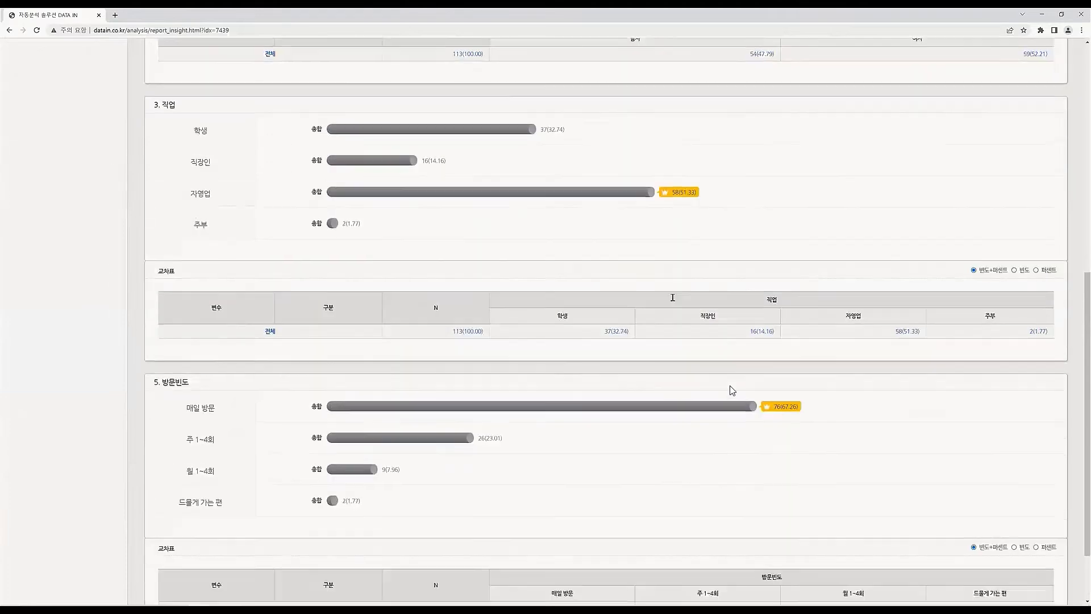
scroll(686, 421, up, 10)
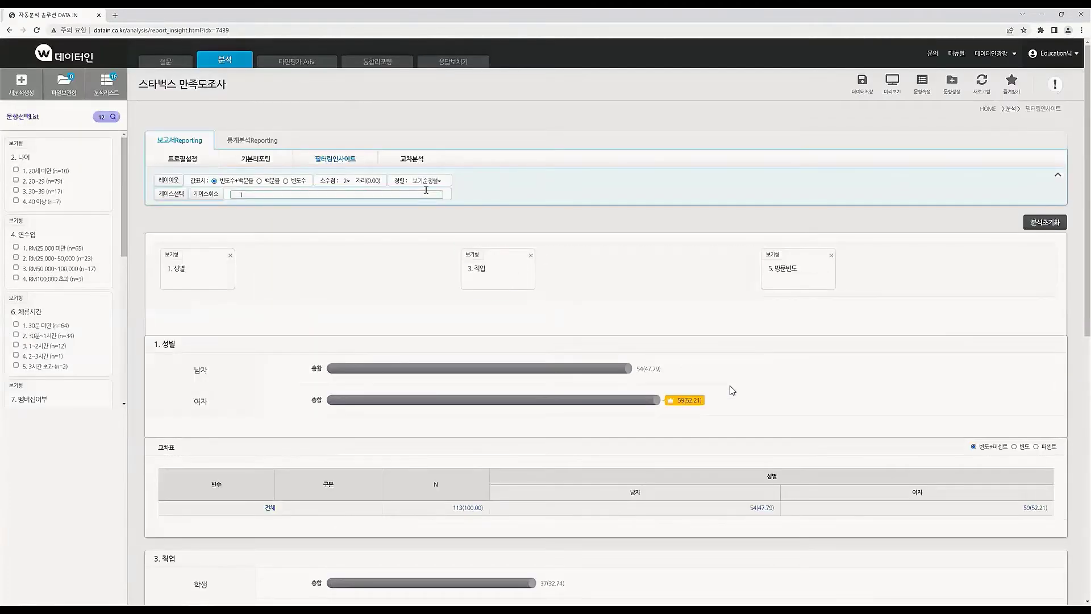
Create a cross analysis (교차분석) with 성별 across the columns and 연수입 down the rows.
click(412, 159)
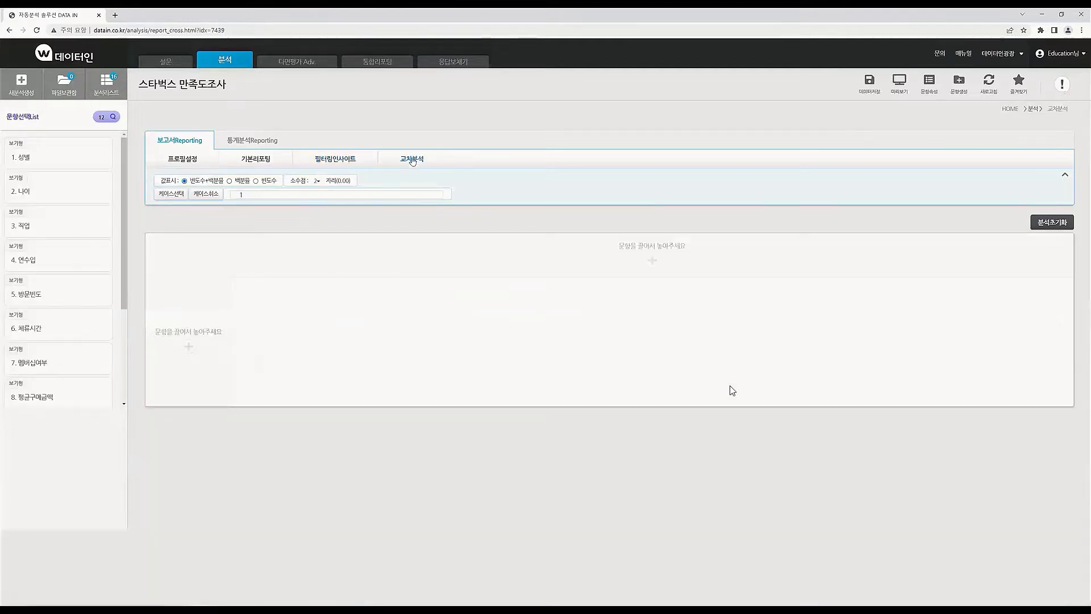
drag(68, 156, 403, 265)
drag(59, 221, 186, 391)
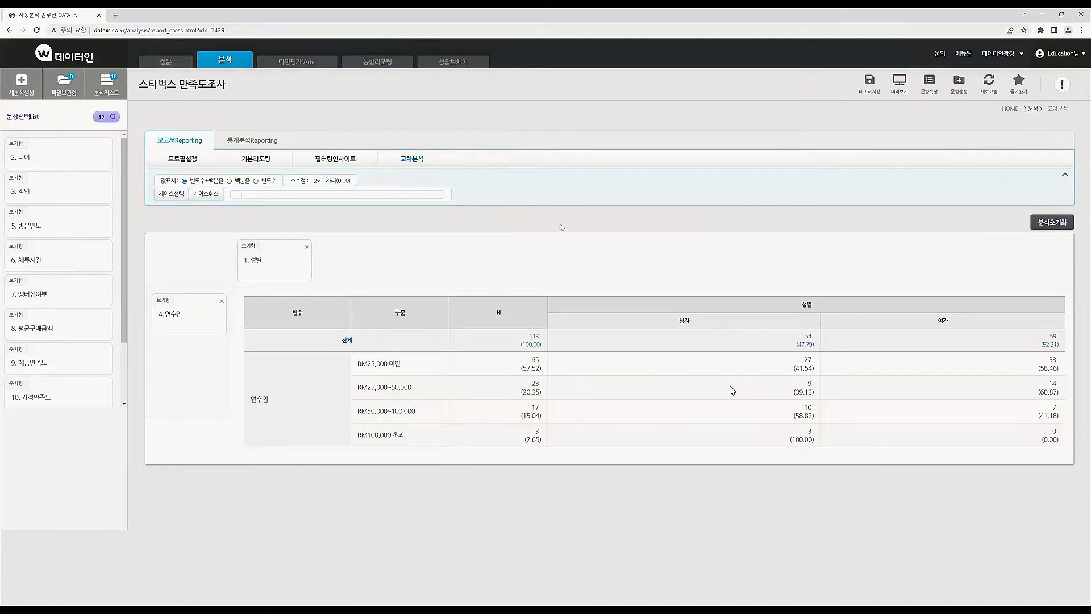
Switch to 통계분석Reporting, look through the available survey variables and open the independent t-test (독립T검정) setup.
click(249, 146)
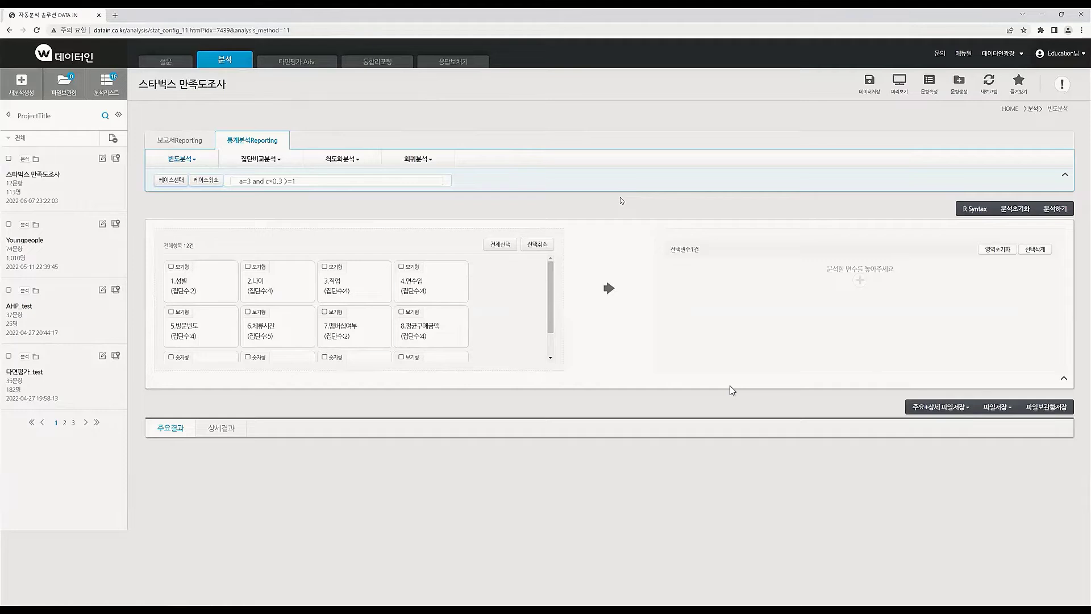
scroll(550, 296, down, 1)
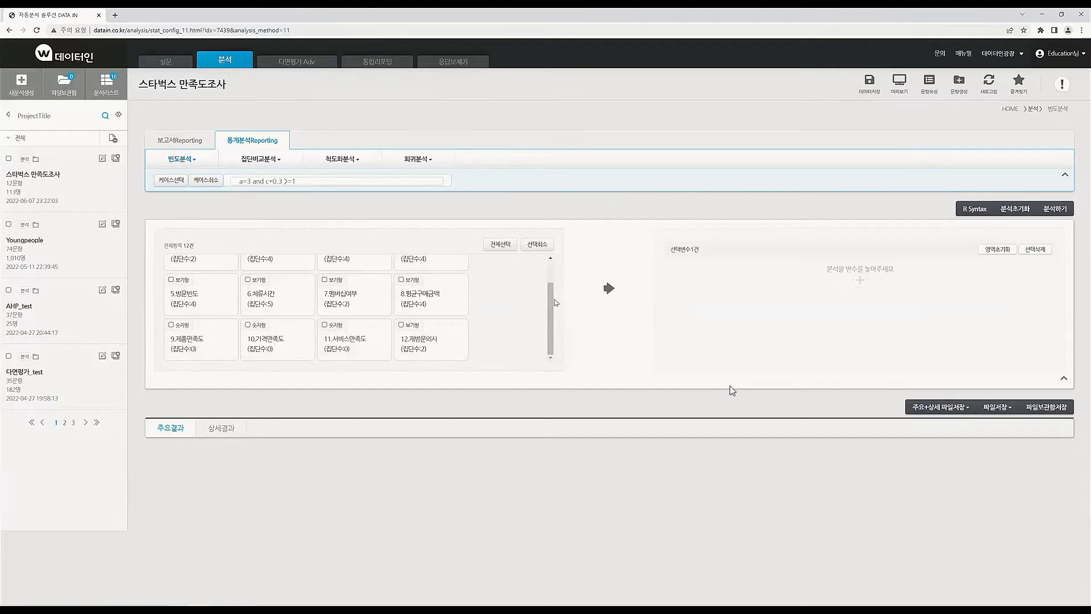
scroll(553, 302, up, 1)
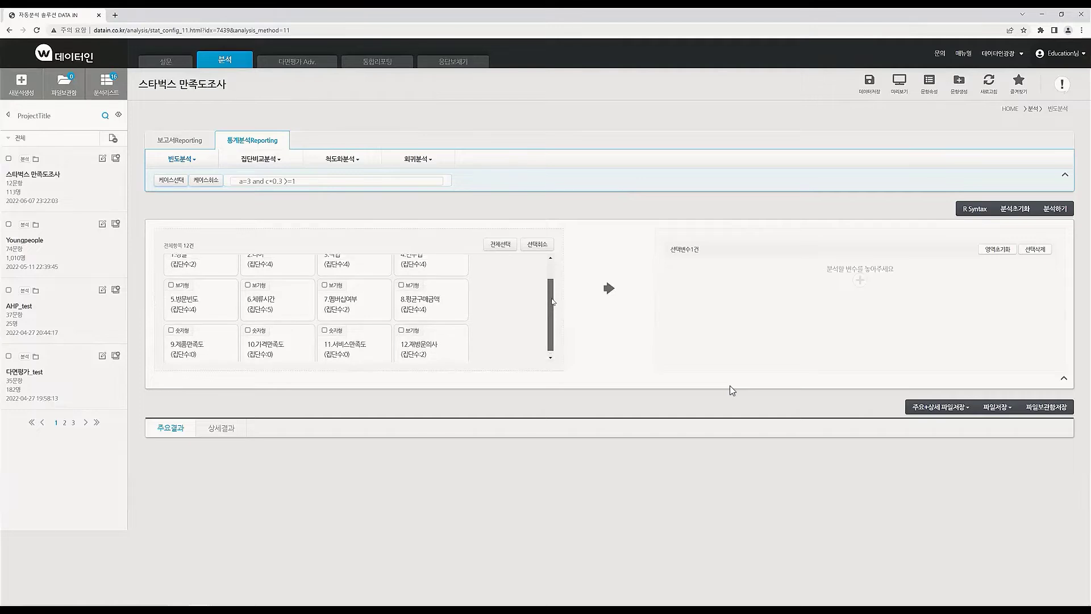
drag(553, 301, 550, 270)
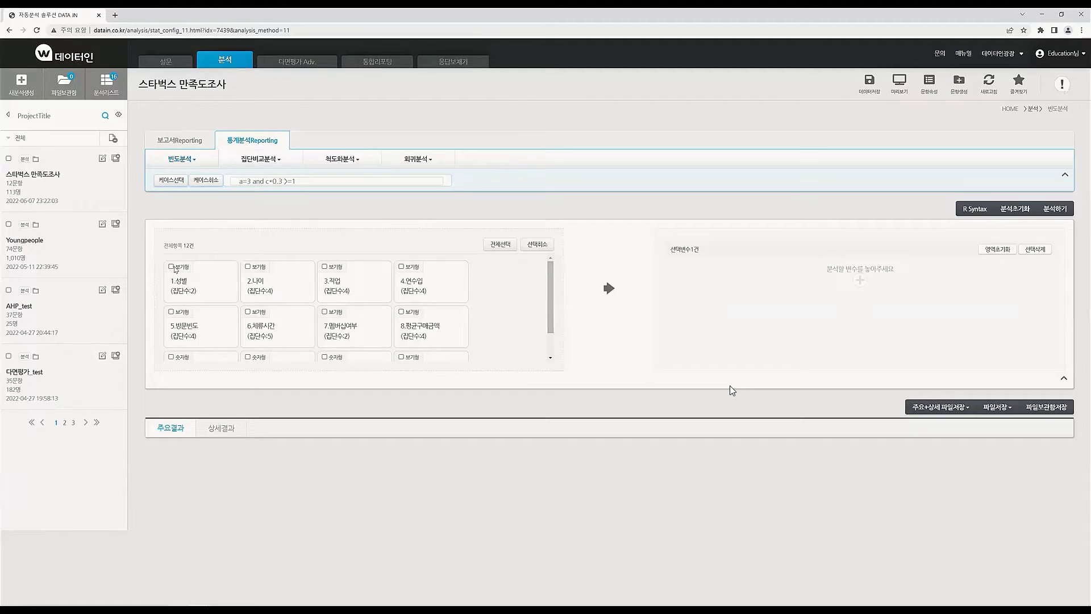
click(262, 160)
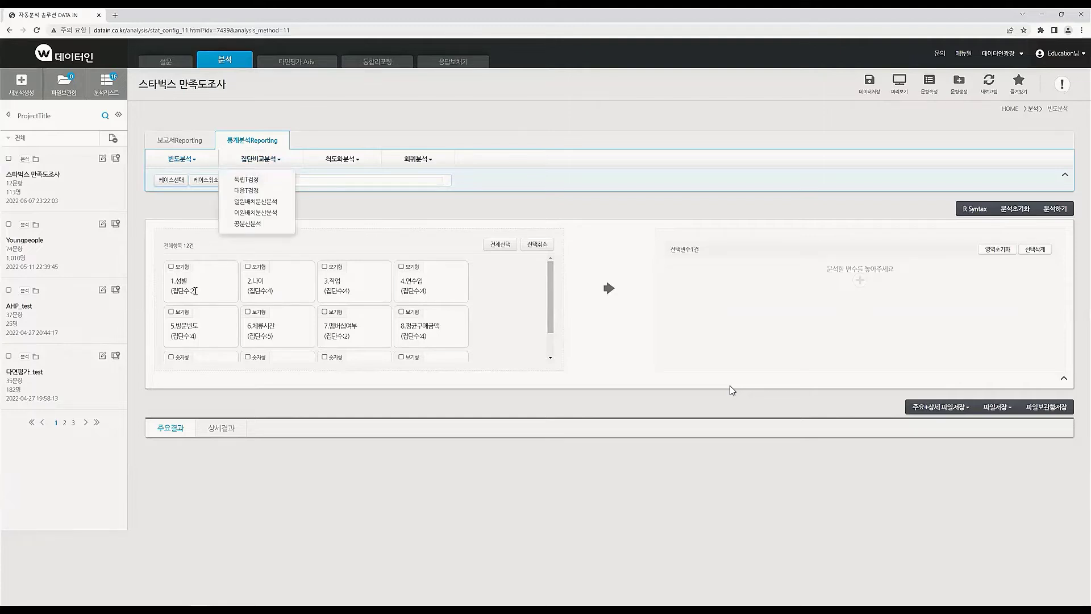
click(247, 180)
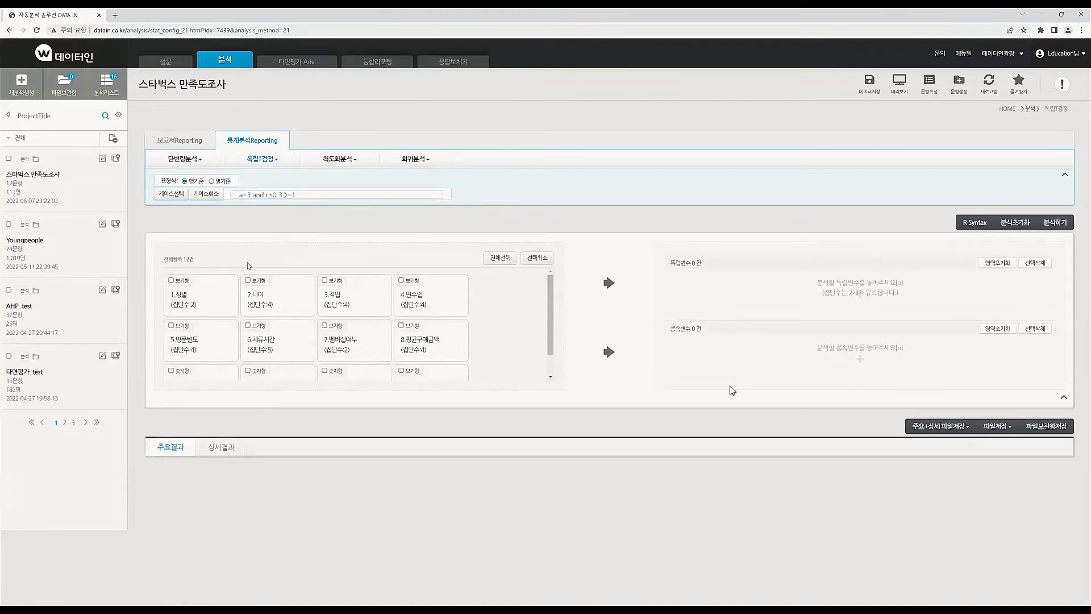
Run the independent t-test with 성별 as the independent variable and 평균구매금액 as the dependent variable.
click(176, 284)
click(611, 285)
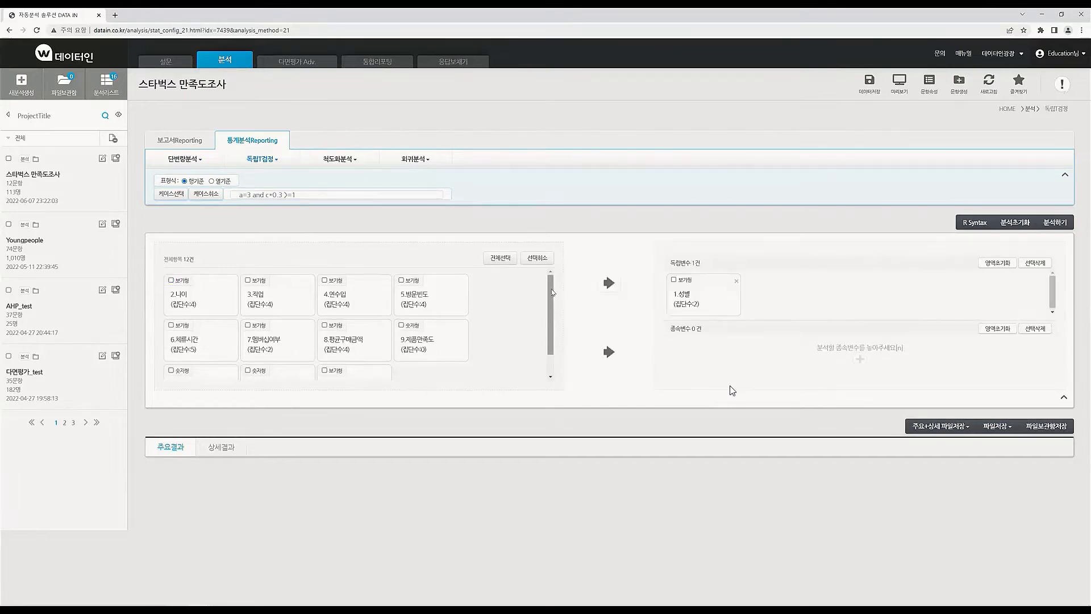
drag(550, 280, 552, 316)
scroll(331, 322, up, 2)
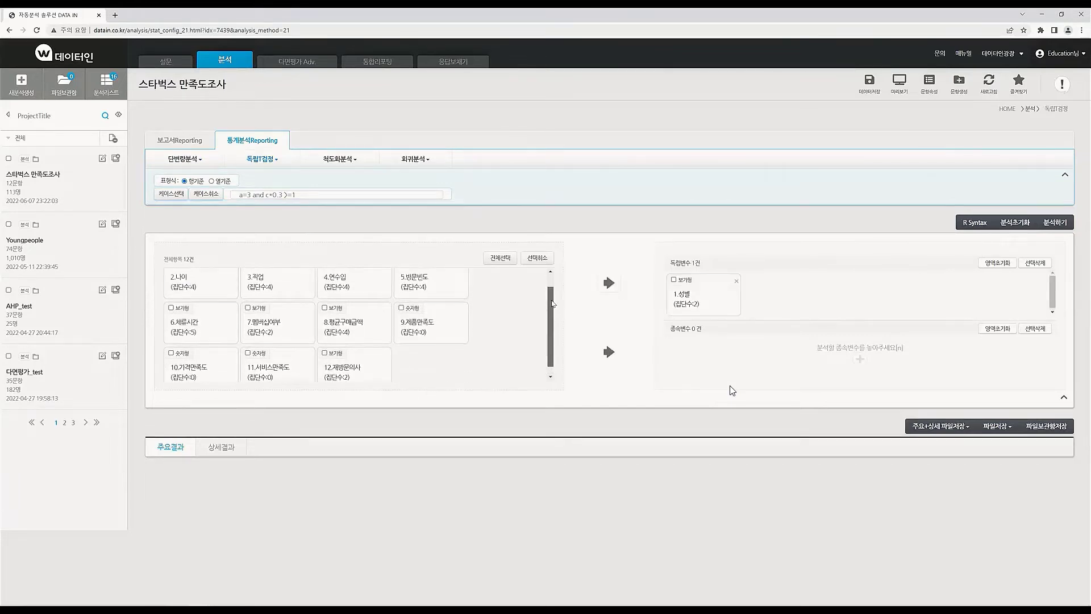
click(325, 324)
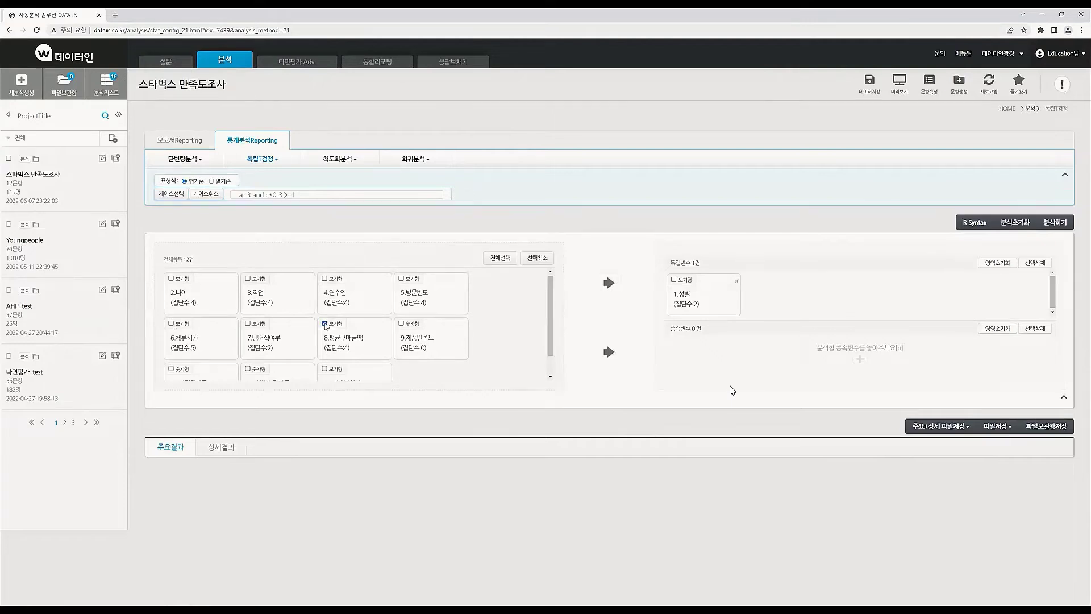
click(610, 353)
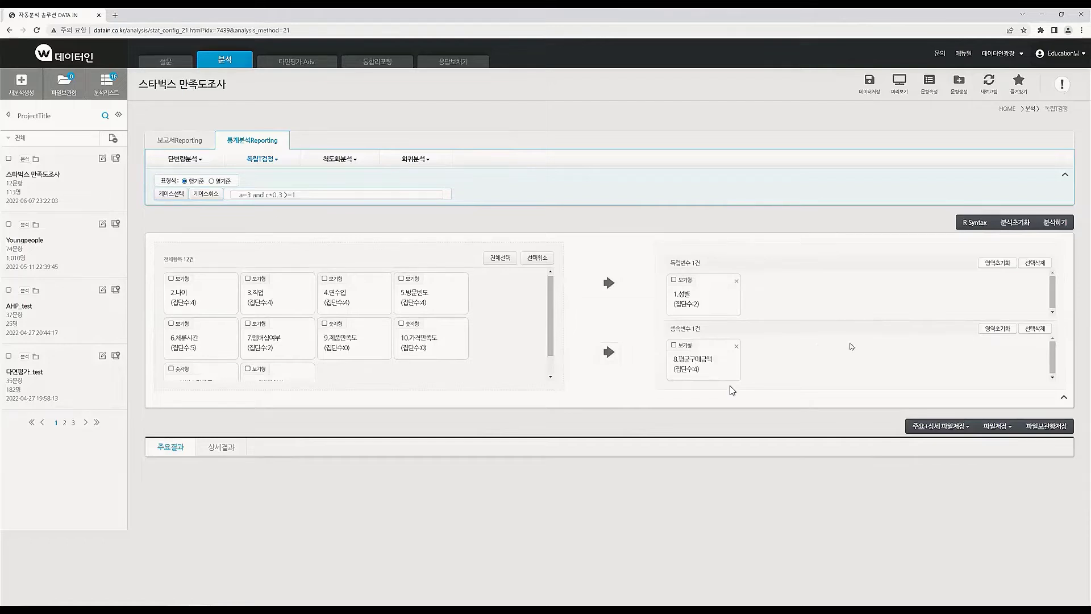
click(1055, 223)
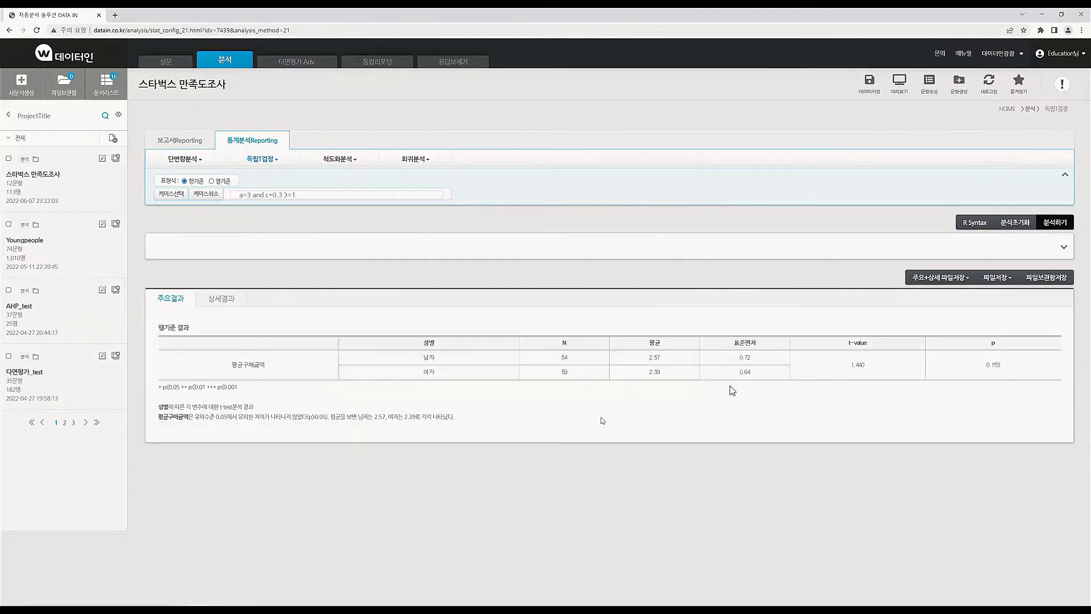
Examine the t-test's group sizes and means by 성별, and read the written interpretation of the significance level.
drag(233, 418, 289, 426)
click(299, 429)
double_click(564, 358)
drag(574, 368, 574, 373)
click(570, 379)
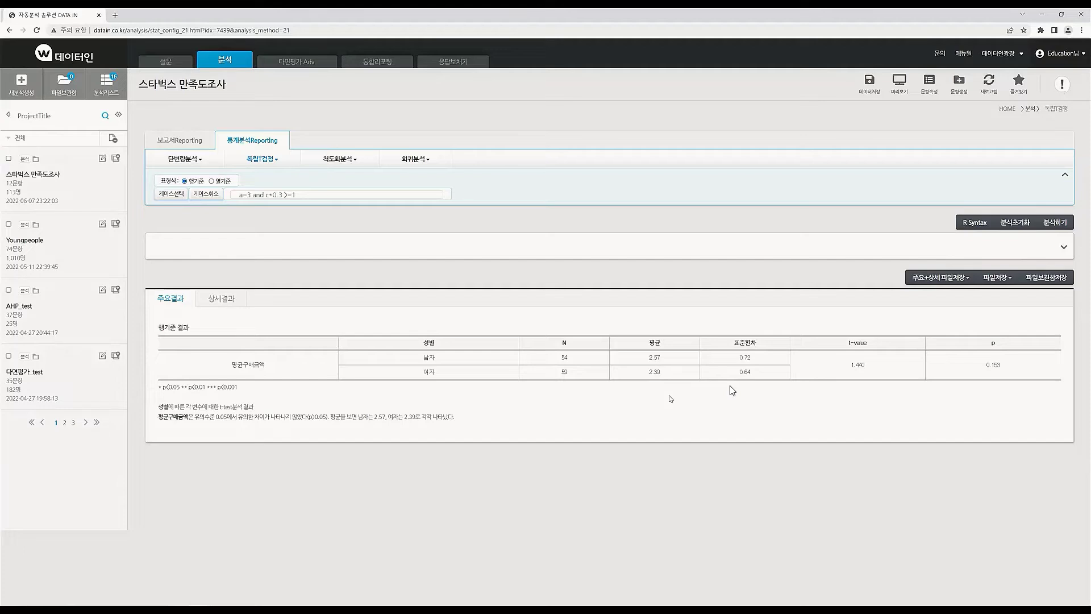
drag(666, 360, 669, 370)
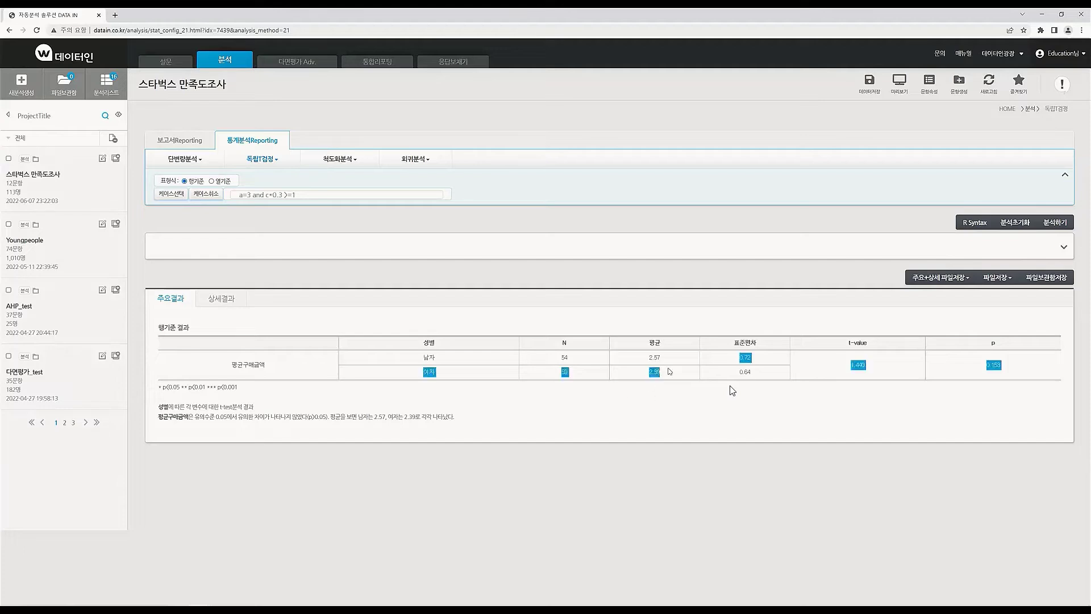
click(637, 386)
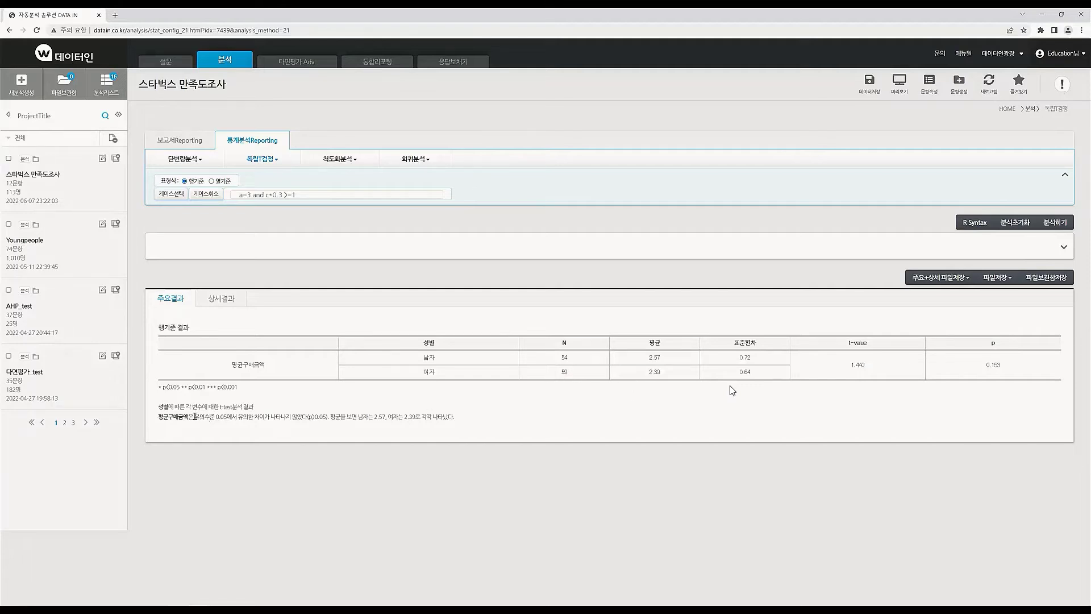
drag(195, 416, 310, 418)
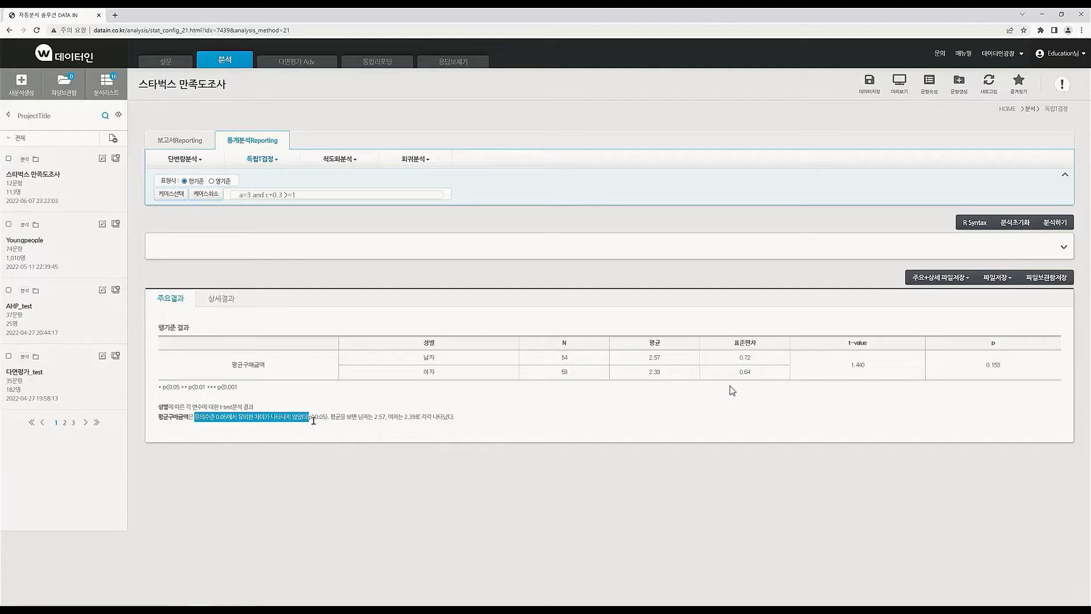
click(555, 431)
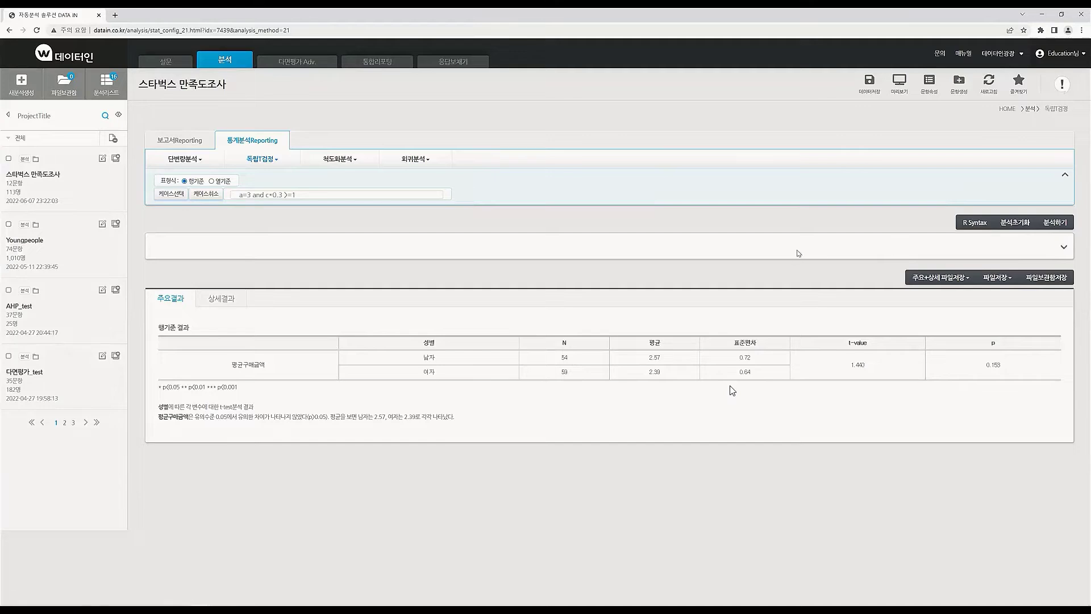
Run a one-way ANOVA (일원배치분산분석) with 연수입 as the independent variable and 평균구매금액 as the dependent variable.
click(1065, 250)
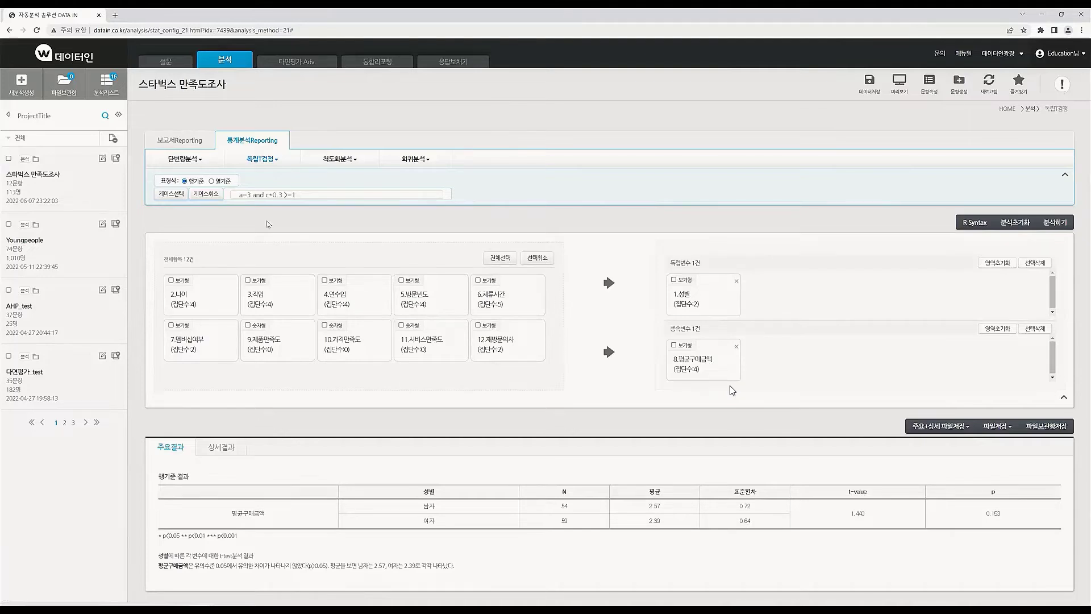
click(259, 159)
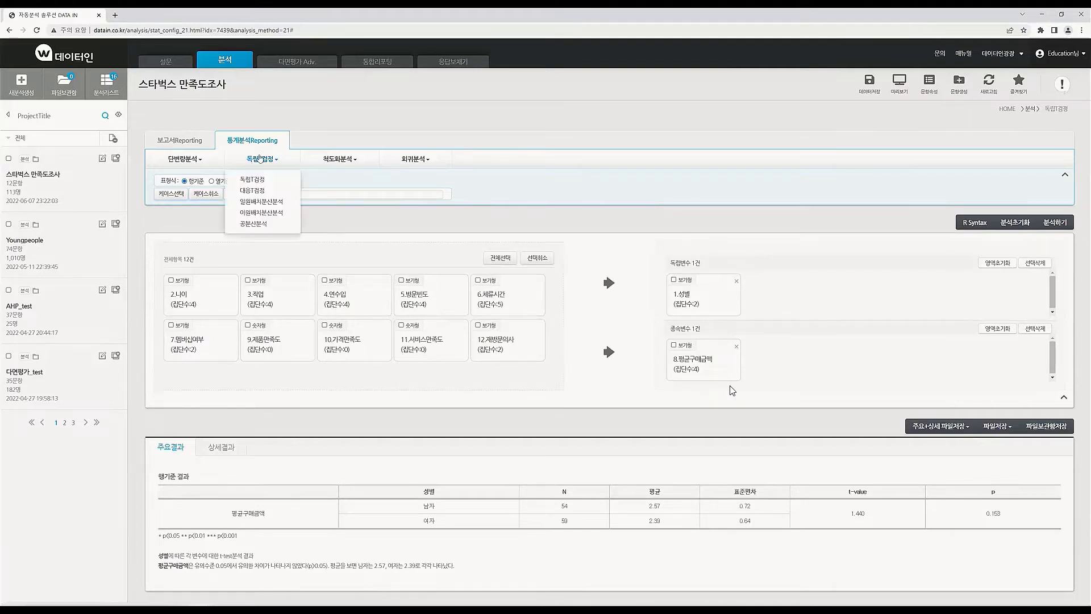
click(266, 202)
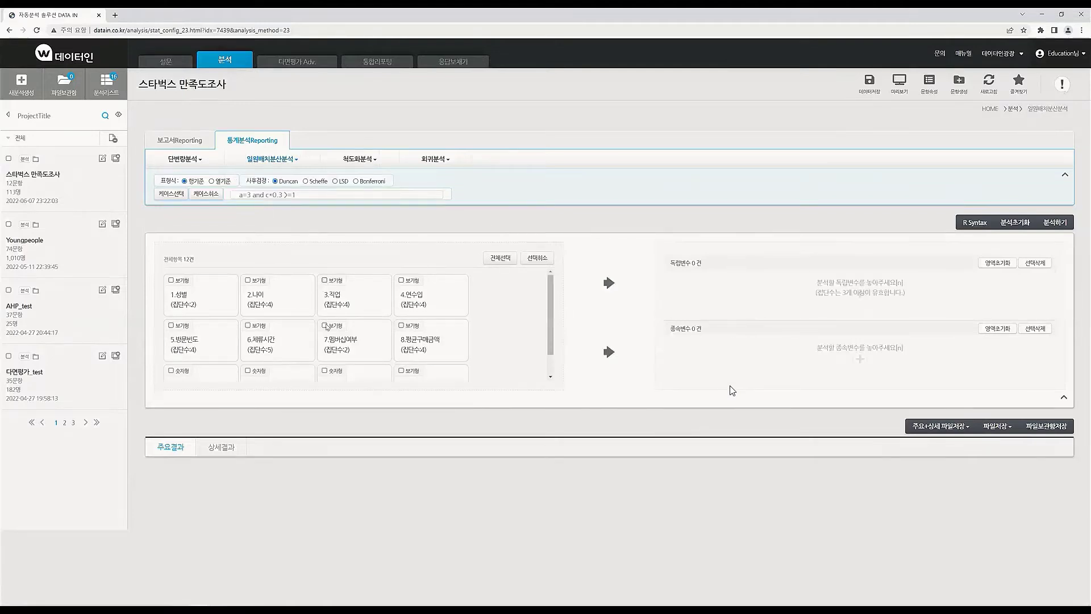
click(401, 280)
click(604, 290)
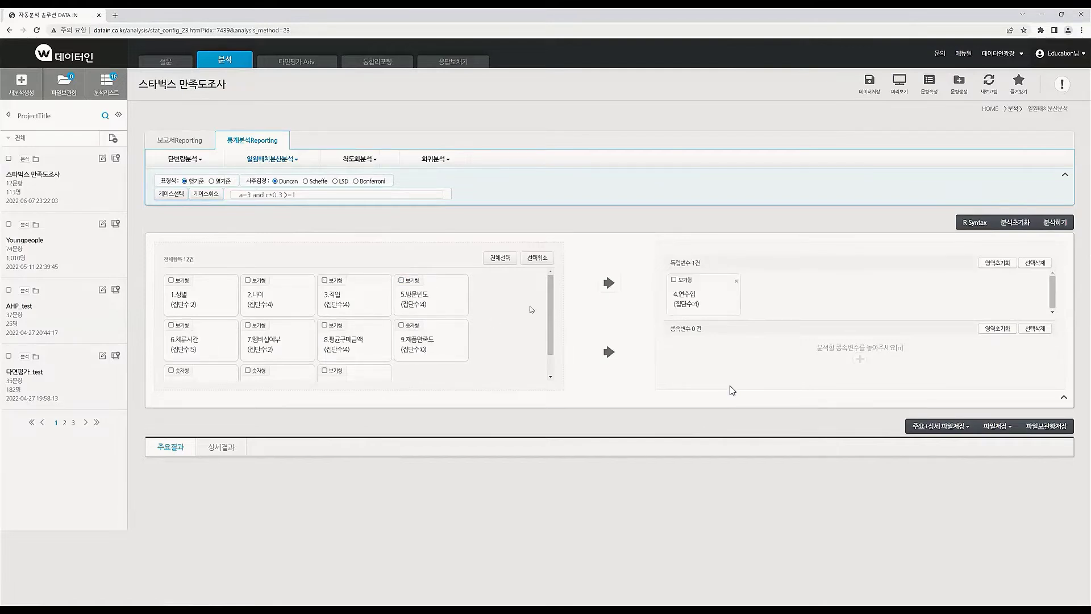
scroll(531, 310, down, 1)
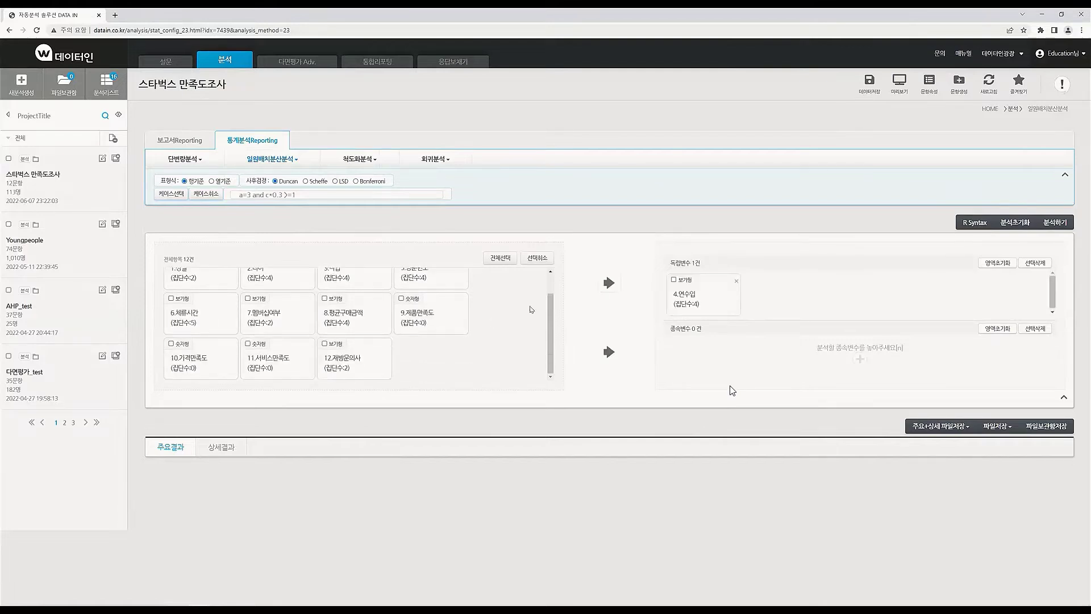
click(325, 298)
click(609, 352)
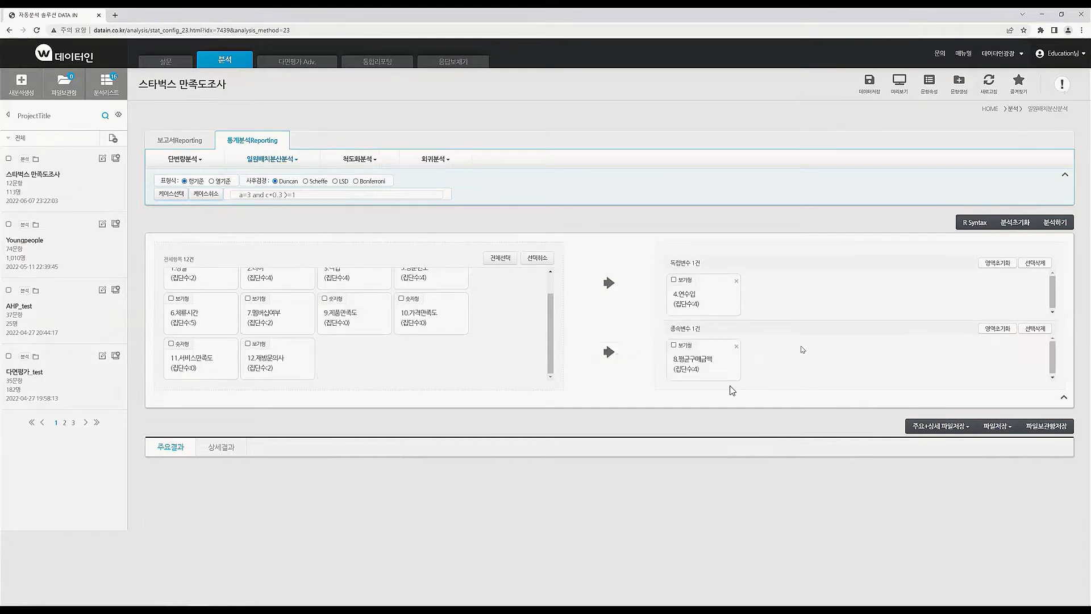
click(1053, 223)
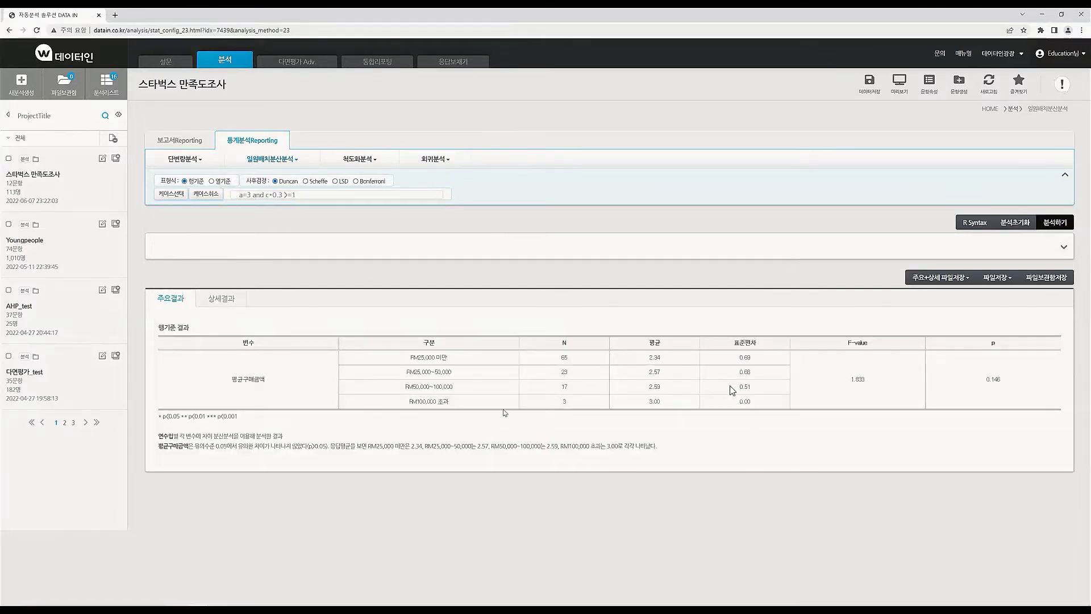
Read the written interpretation of the ANOVA by 연수입 and look over its detailed results (상세결과).
drag(253, 448, 283, 452)
click(287, 456)
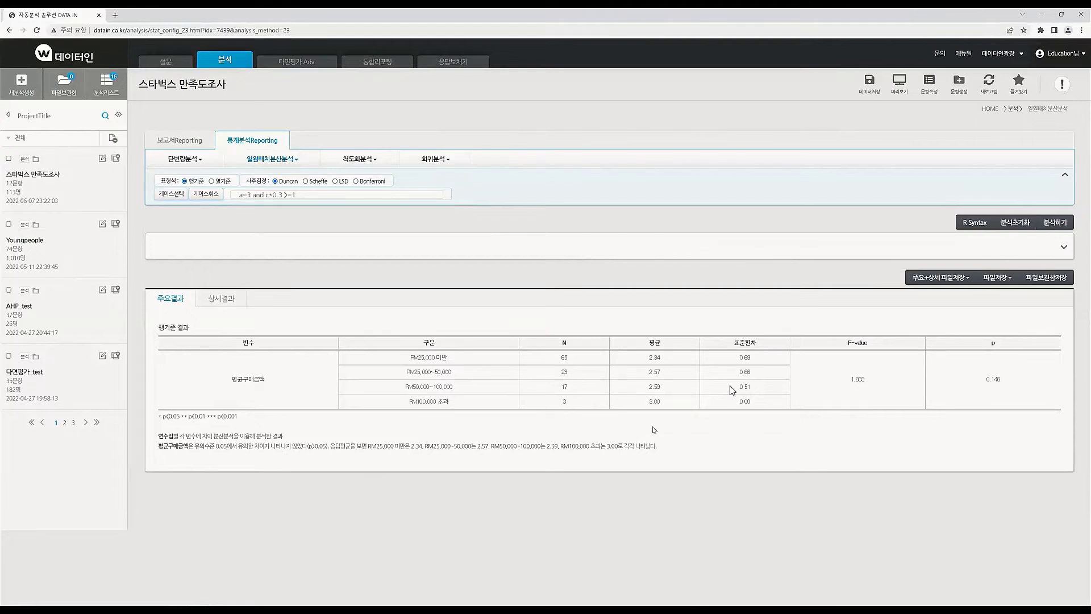
click(224, 298)
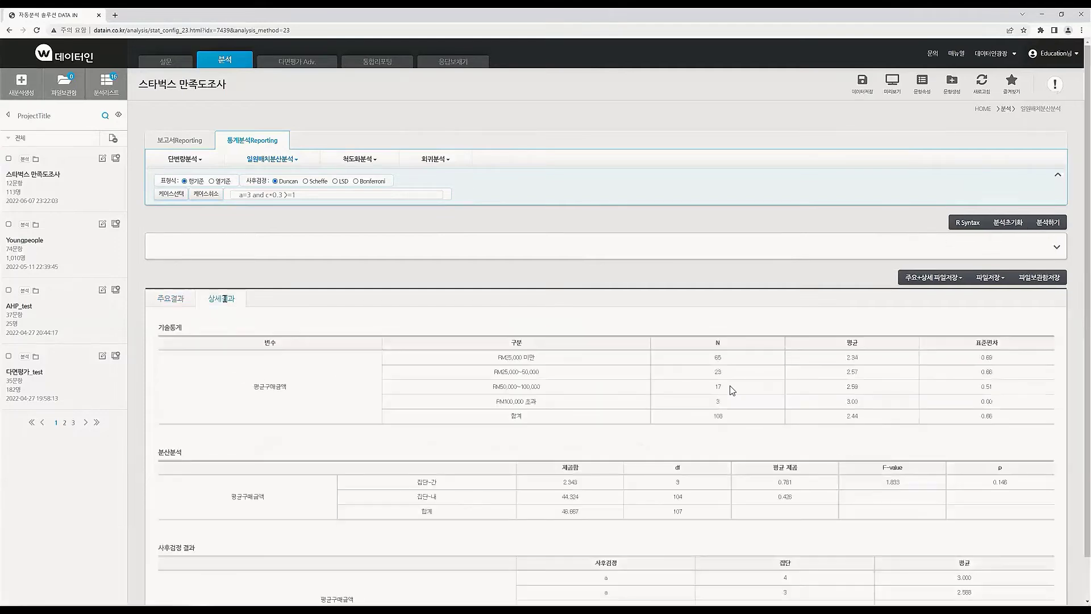
click(175, 296)
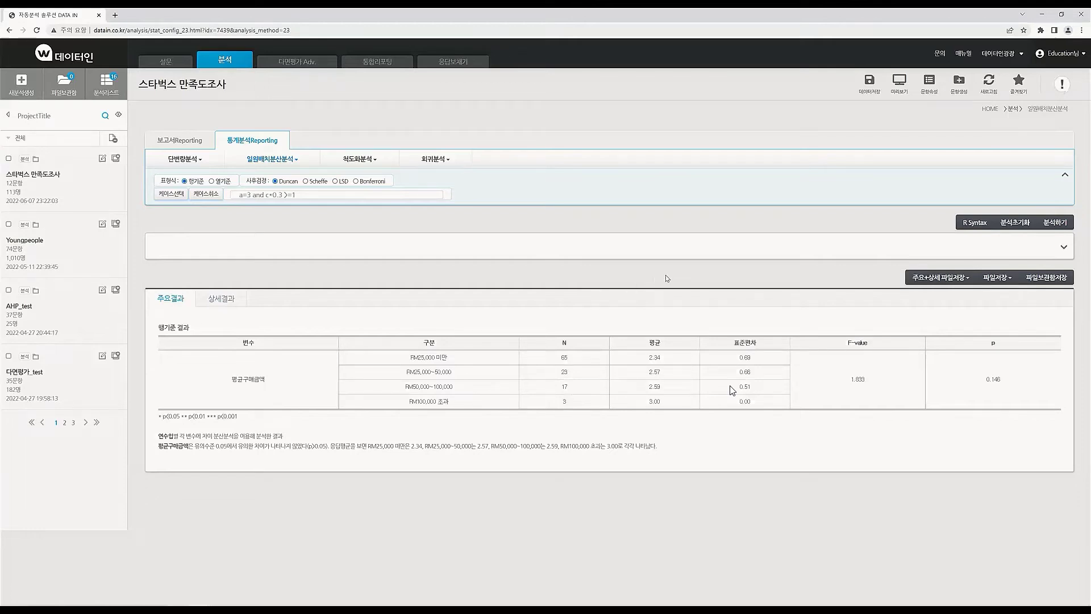
Replace 연수입 with 방문빈도 as the independent variable and rerun the one-way ANOVA on 평균구매금액.
click(1063, 247)
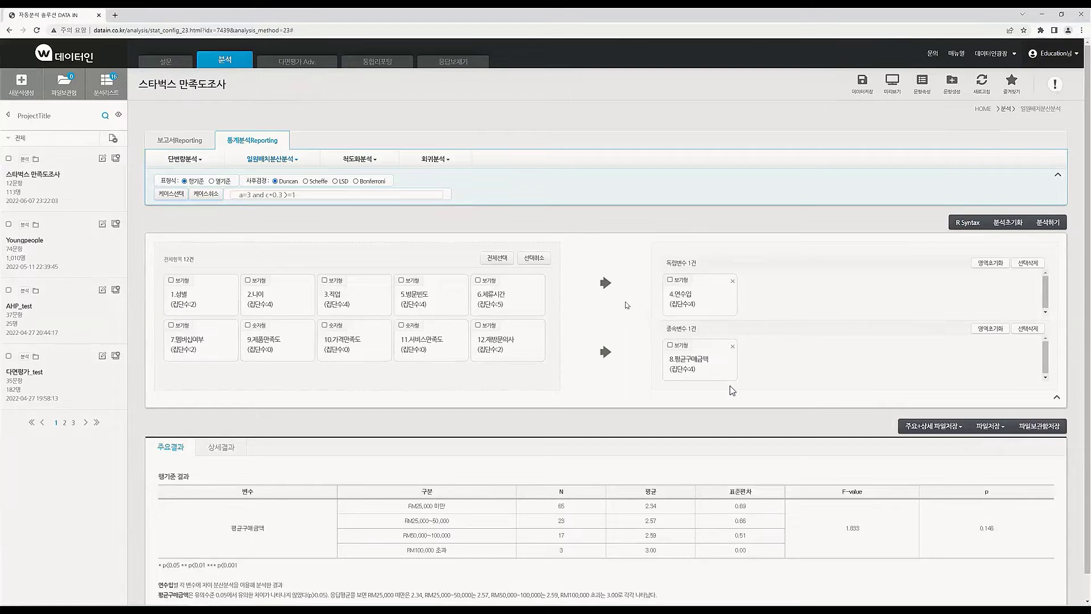
click(733, 282)
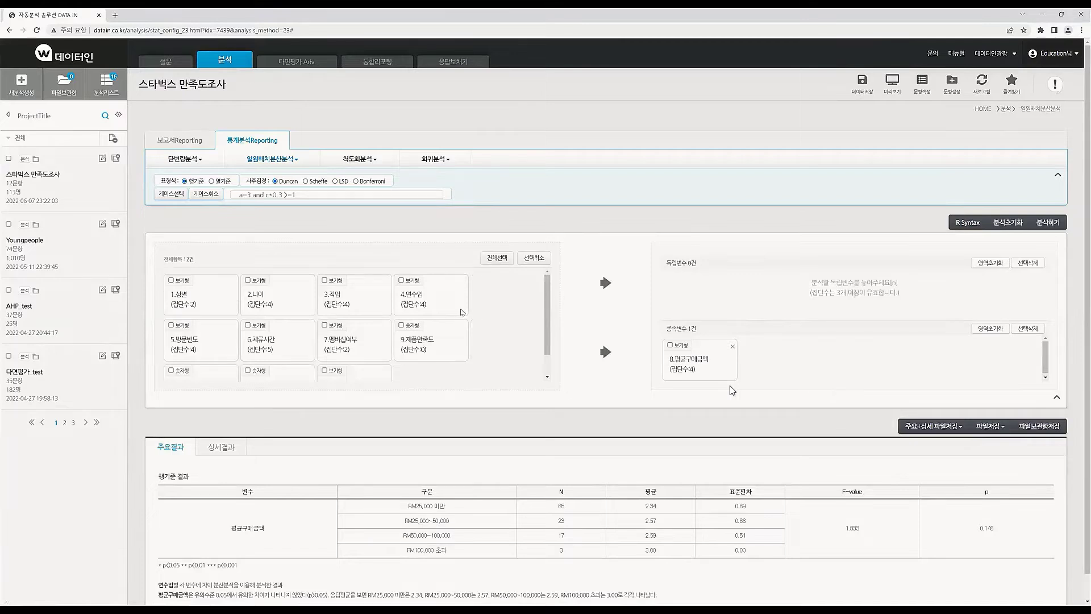
click(171, 327)
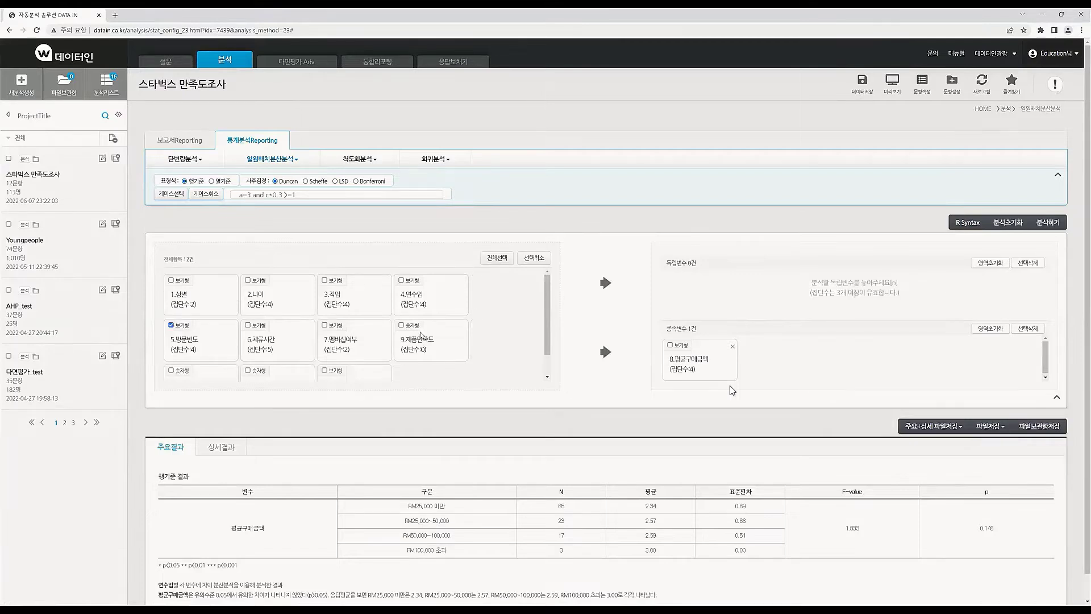
click(606, 283)
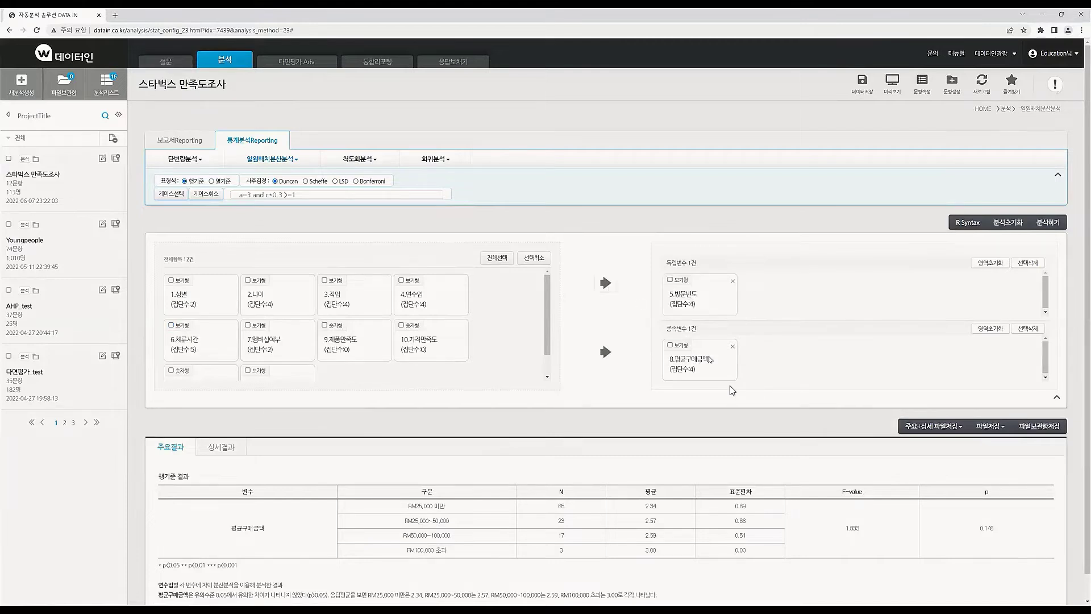
click(1049, 222)
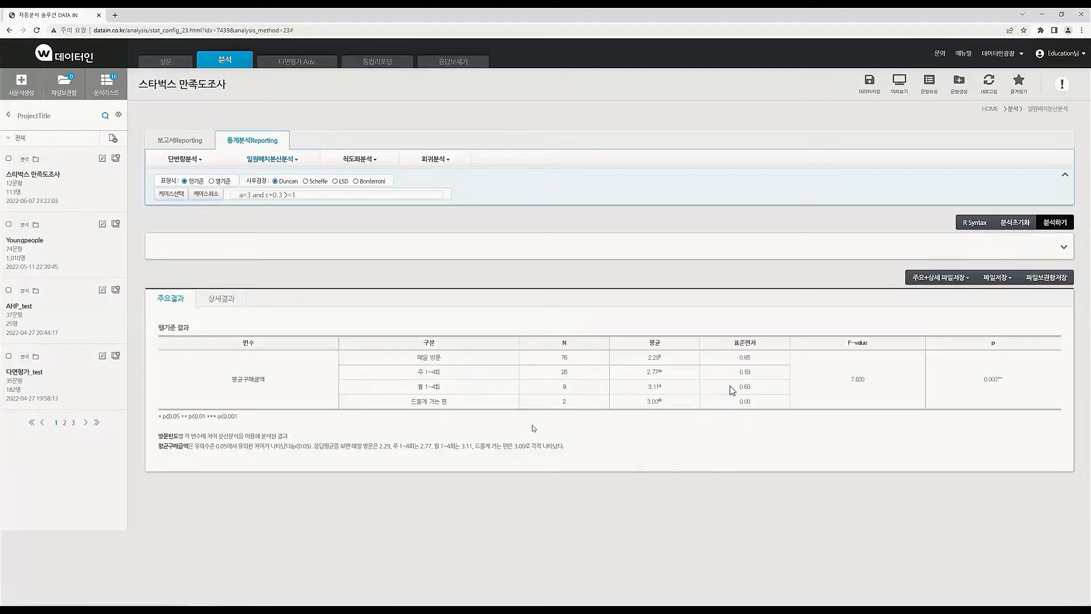
Examine the ANOVA's significance statement and compare the mean 평균구매금액 and post-hoc letters of the 방문빈도 groups.
drag(238, 446, 272, 447)
click(283, 455)
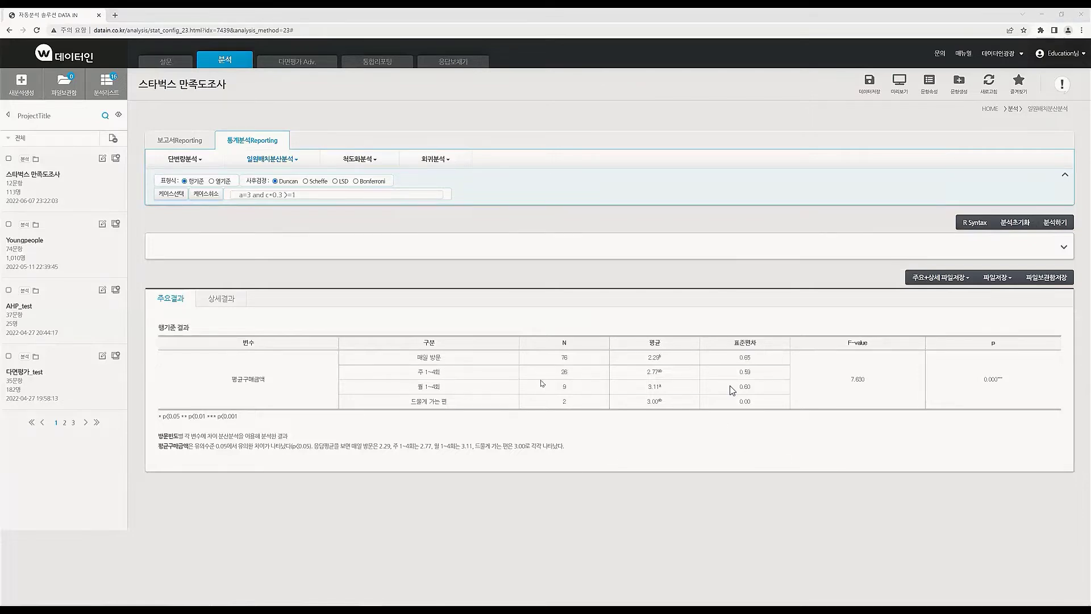
drag(414, 360, 450, 361)
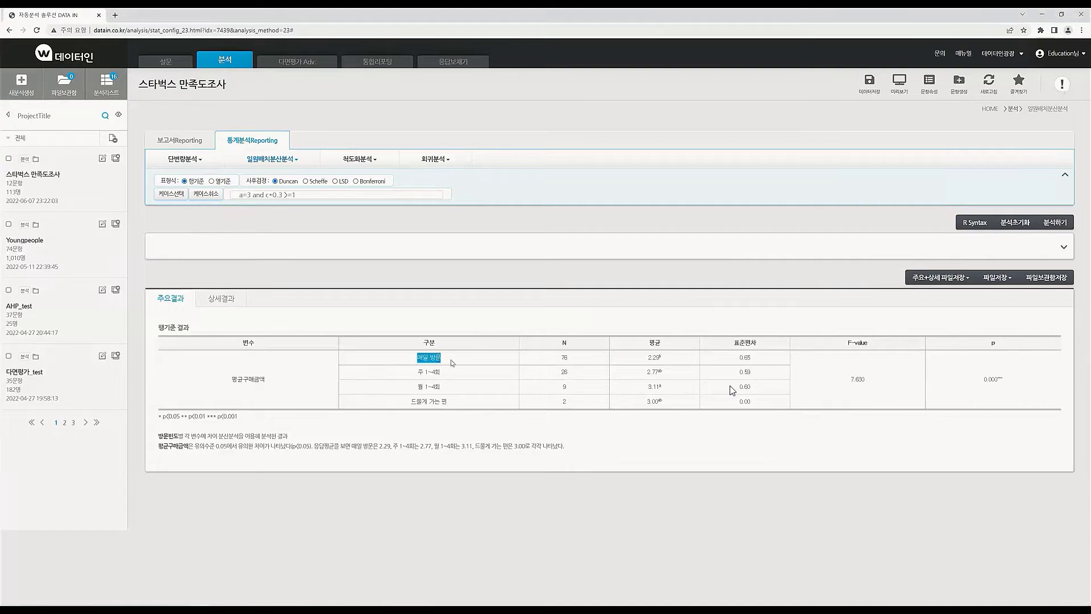
click(461, 361)
drag(648, 359, 669, 408)
click(668, 408)
triple_click(430, 402)
click(460, 407)
drag(645, 402, 667, 406)
click(669, 408)
triple_click(419, 356)
click(650, 361)
double_click(650, 359)
drag(647, 373, 670, 377)
drag(418, 359, 455, 362)
click(460, 362)
drag(418, 359, 450, 360)
click(422, 357)
triple_click(459, 407)
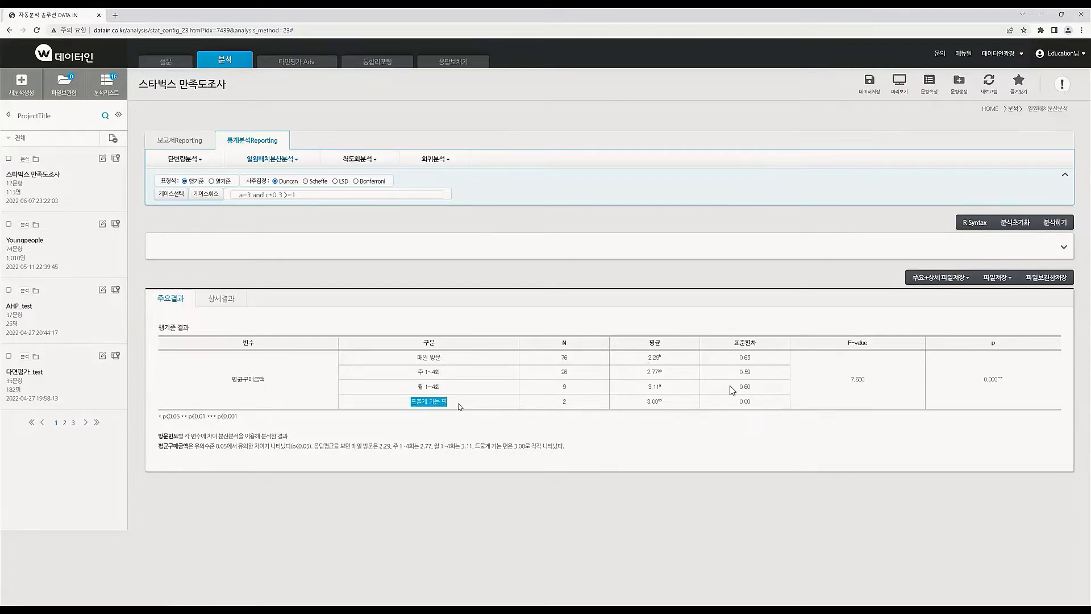
click(461, 407)
drag(642, 404, 663, 401)
click(666, 422)
click(241, 301)
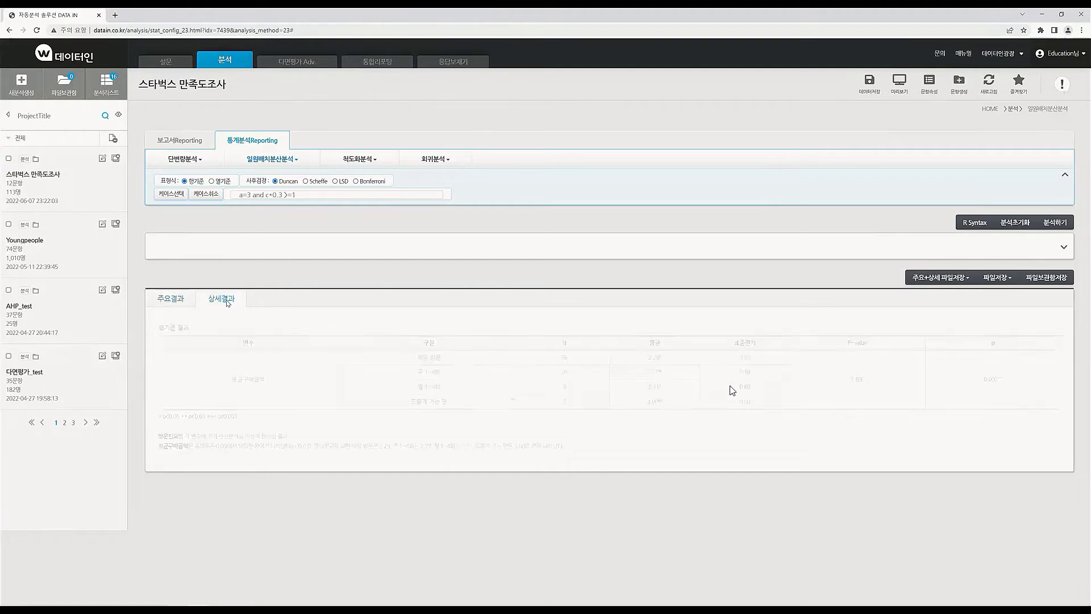
click(180, 299)
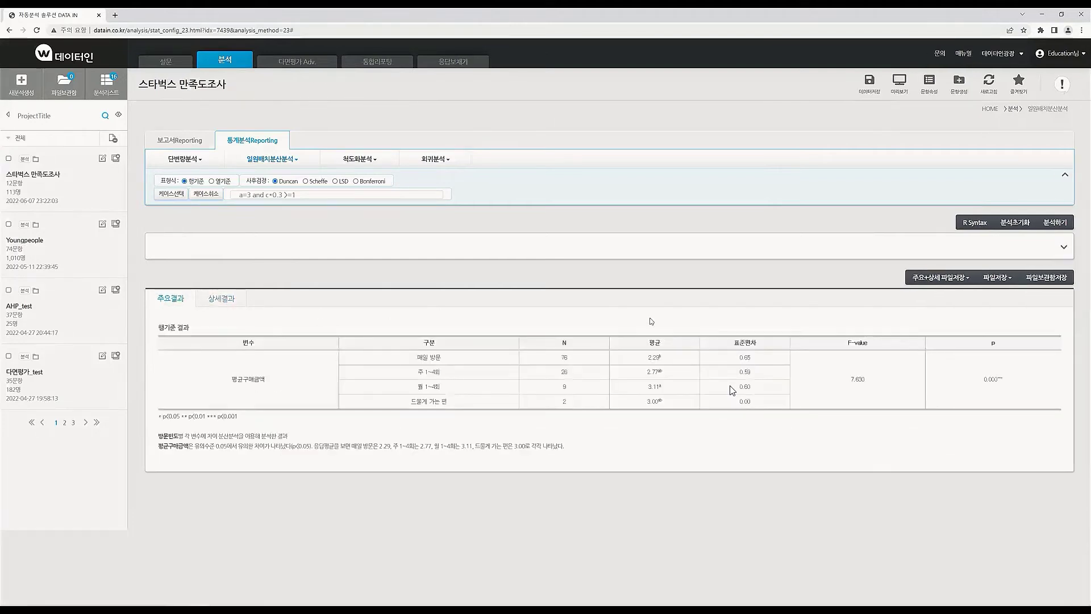
Save the combined main and detailed results (주요+상세) of the 방문빈도 ANOVA as a 한글 file.
click(998, 278)
click(958, 278)
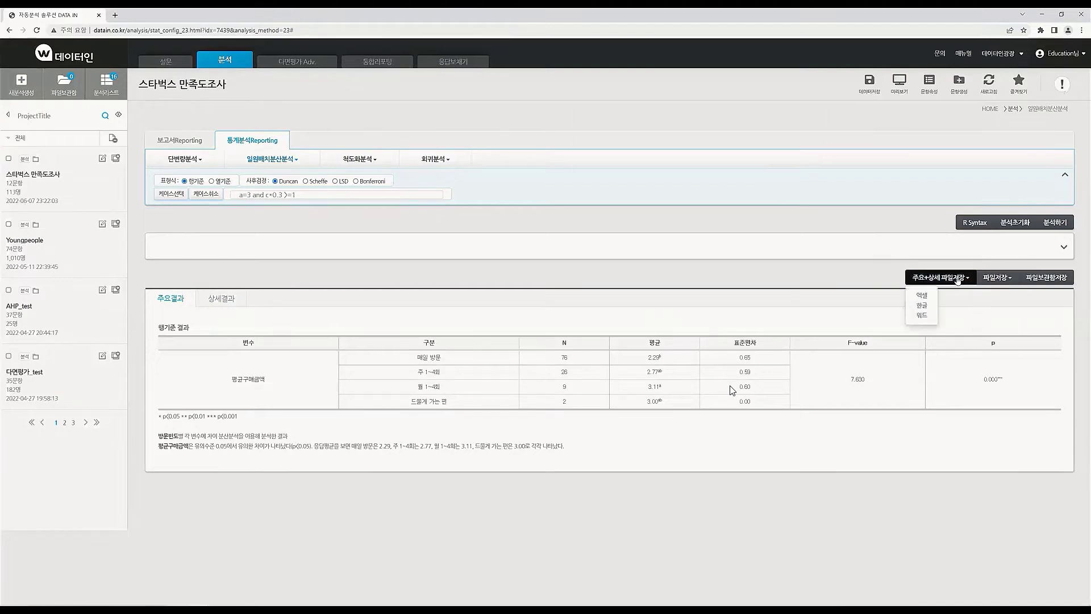
click(999, 278)
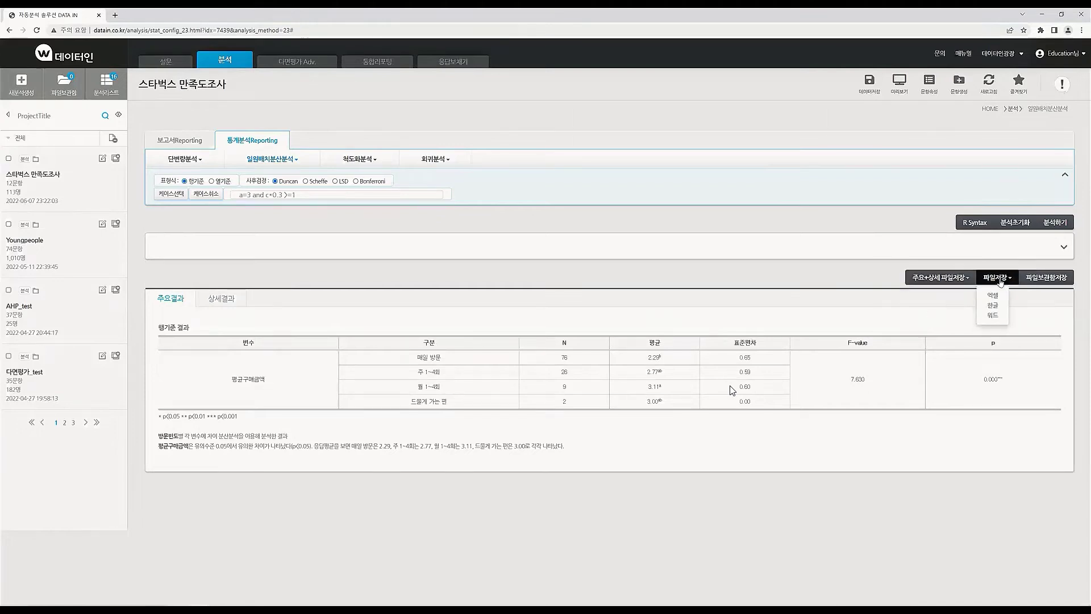
click(172, 305)
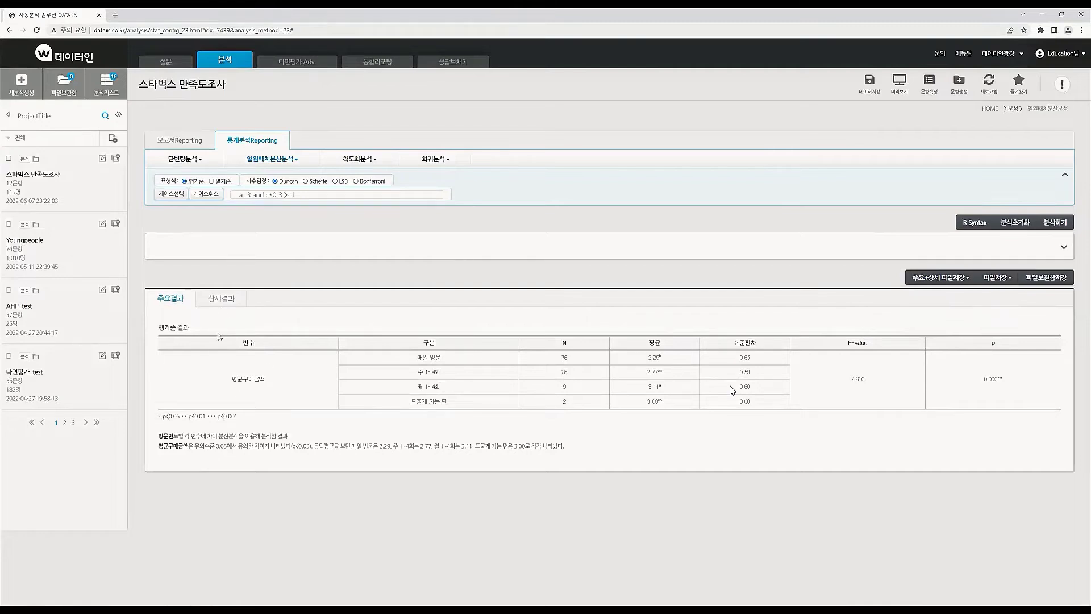
click(216, 299)
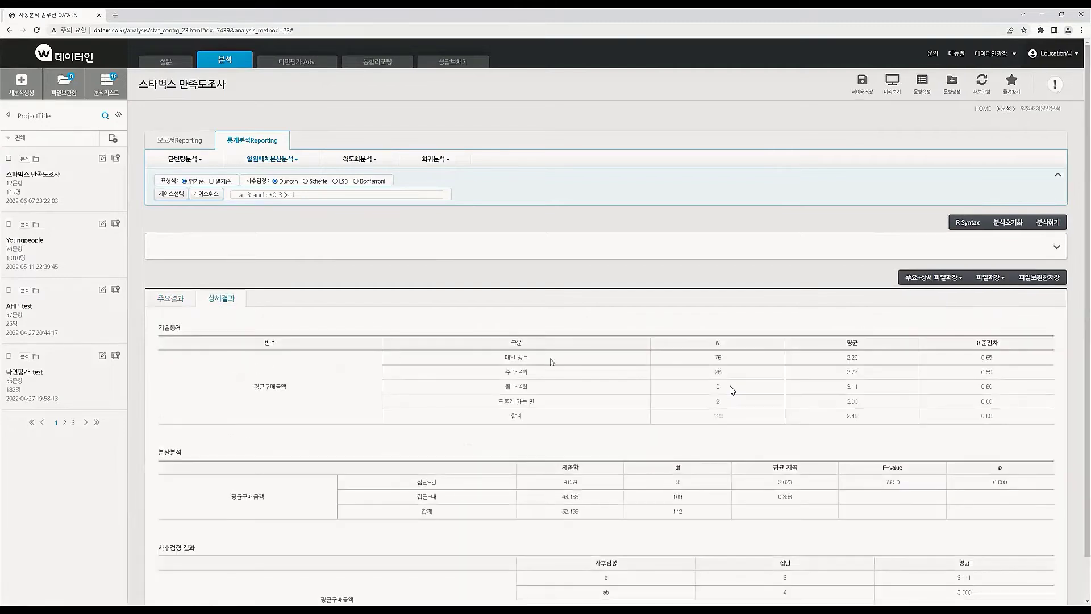
click(992, 286)
click(986, 284)
click(956, 279)
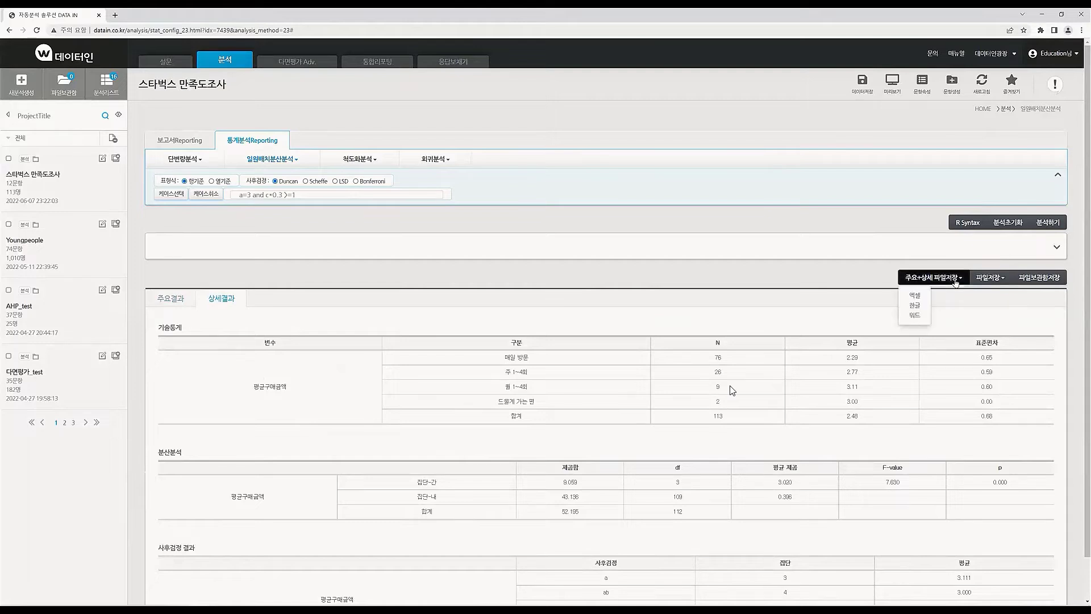
click(918, 306)
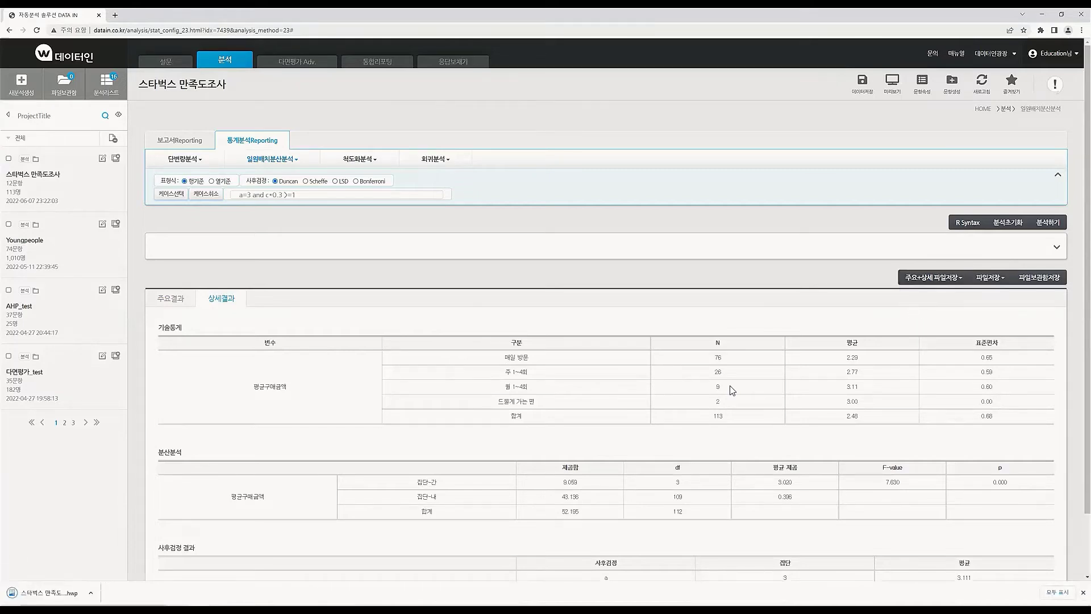
Open the downloaded 한글 report, review its main, detailed and post-hoc tables, and return to the analysis page.
click(63, 597)
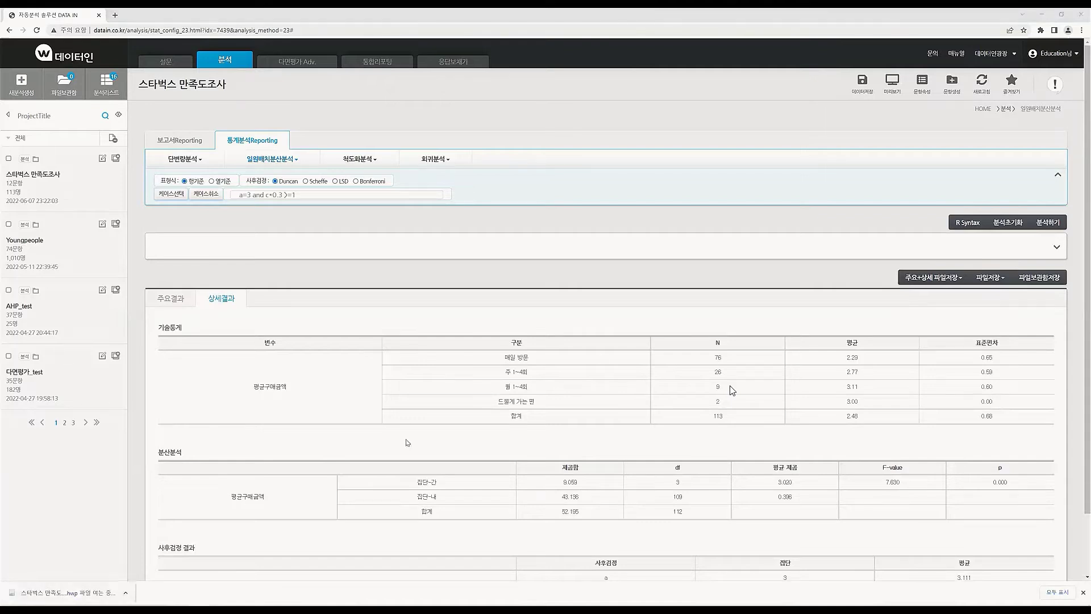
click(517, 291)
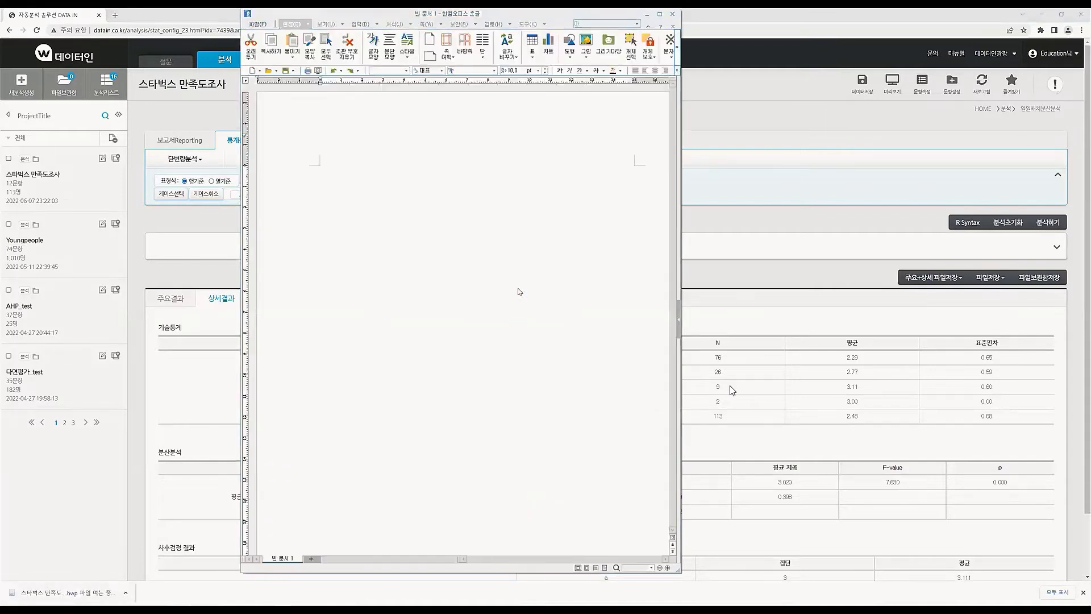
click(460, 310)
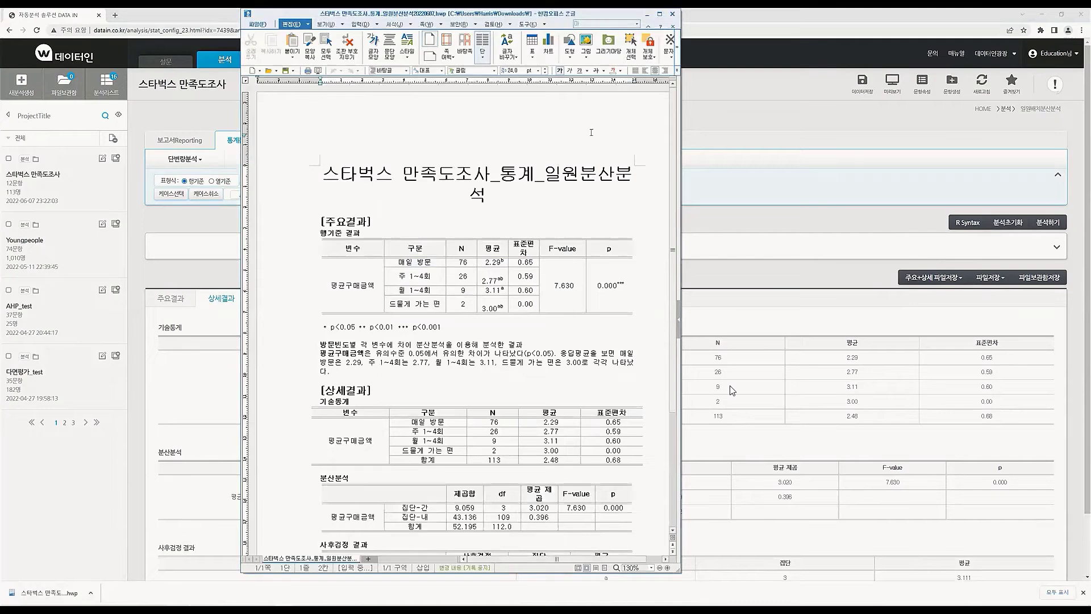
scroll(591, 132, down, 3)
scroll(498, 213, up, 3)
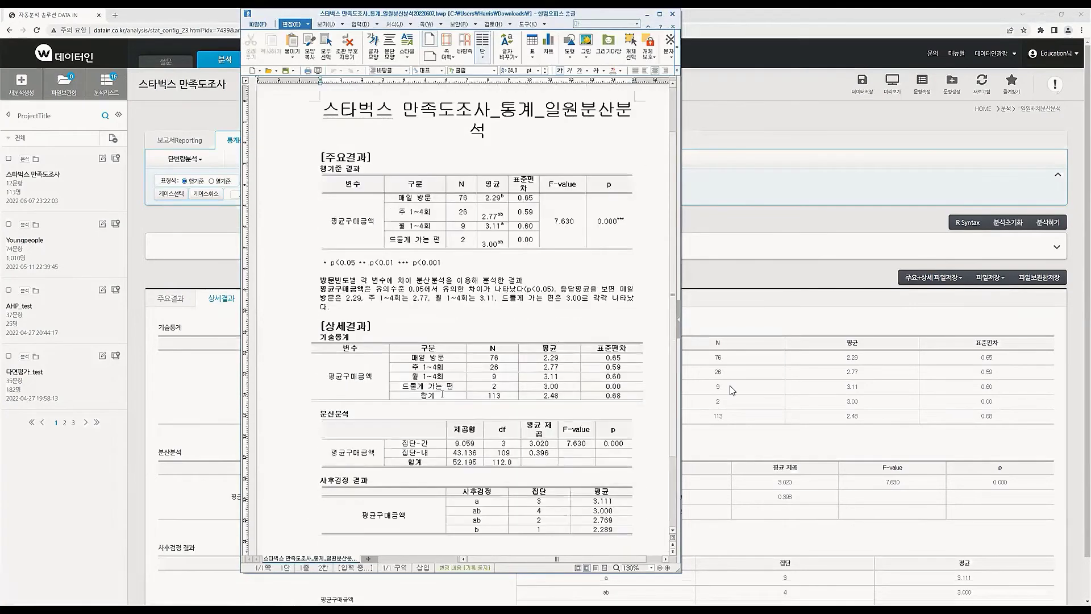
scroll(479, 369, down, 3)
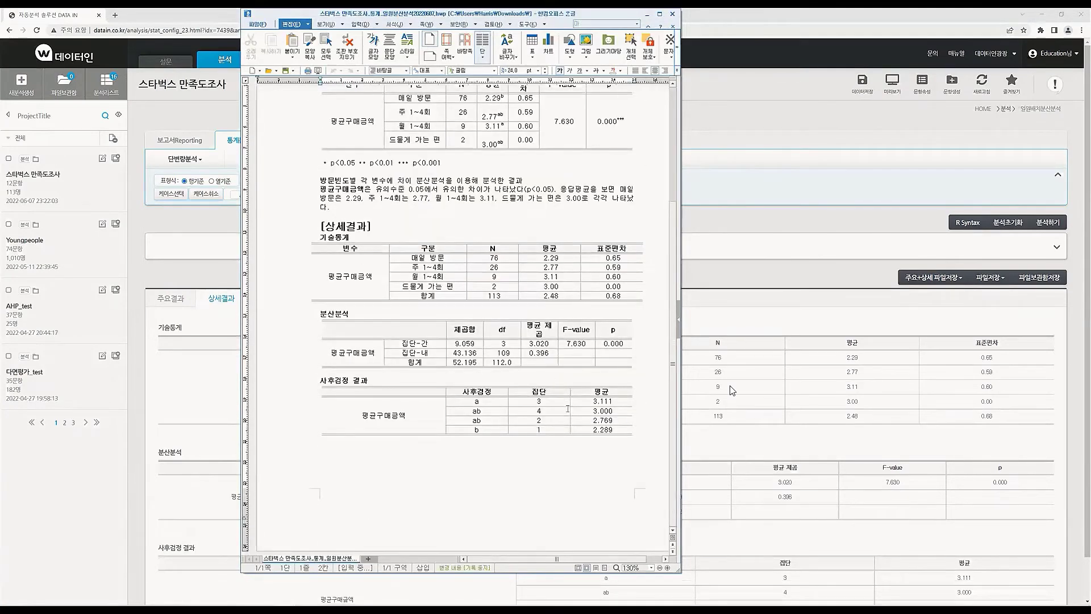
scroll(567, 408, up, 3)
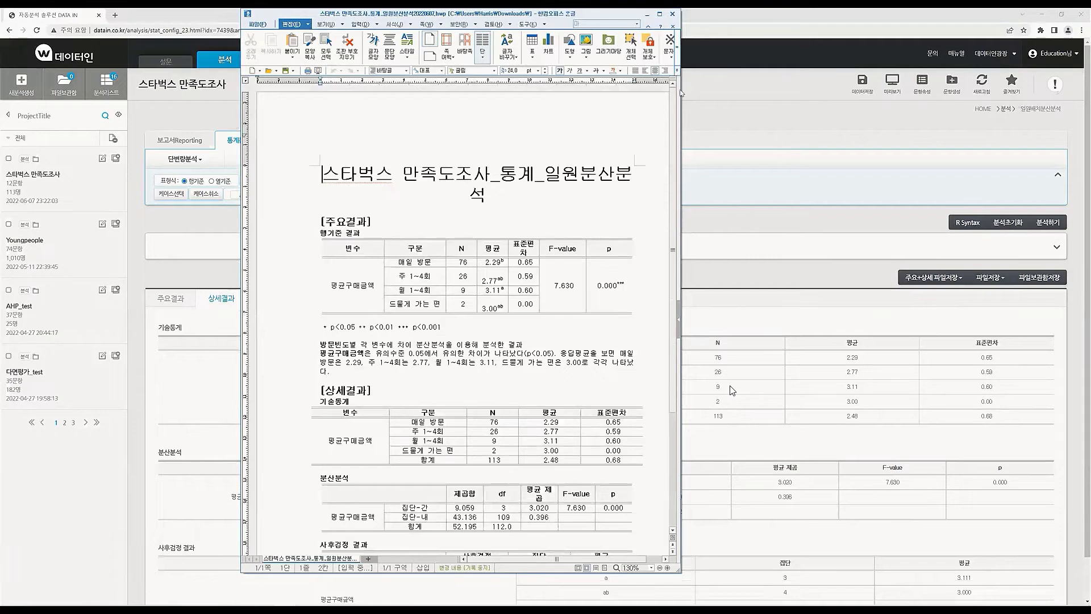
click(646, 17)
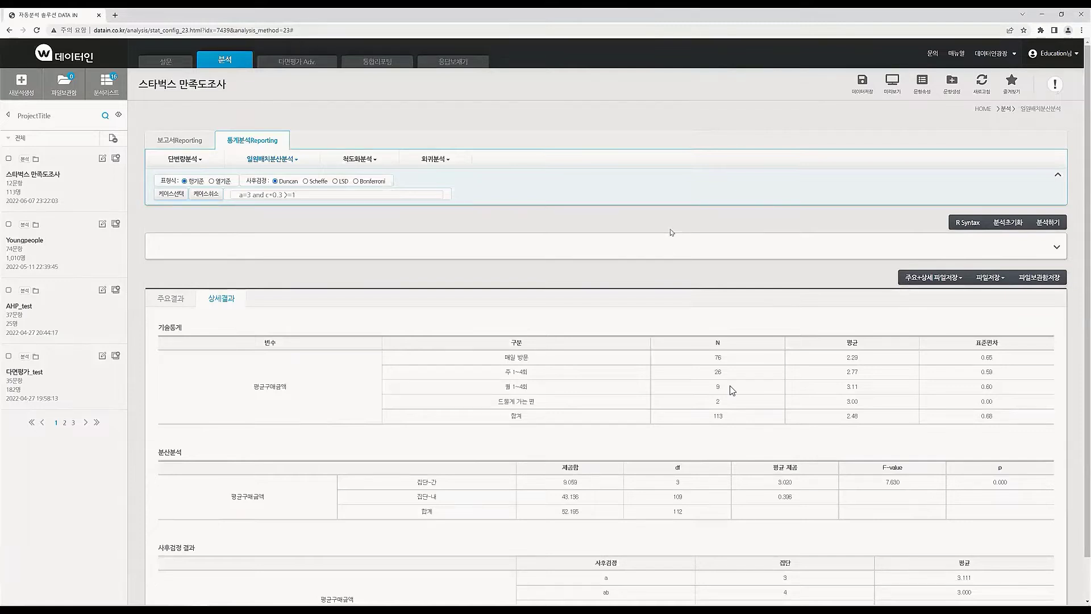
Open the correlation analysis (상관관계분석) setup and look through the available survey variables.
click(1056, 249)
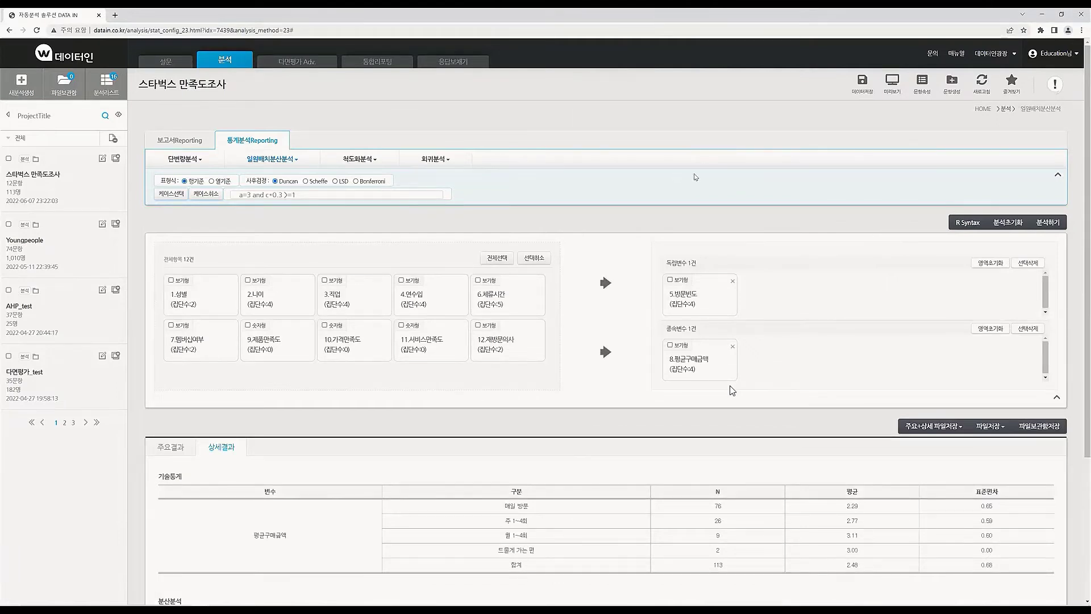
click(445, 162)
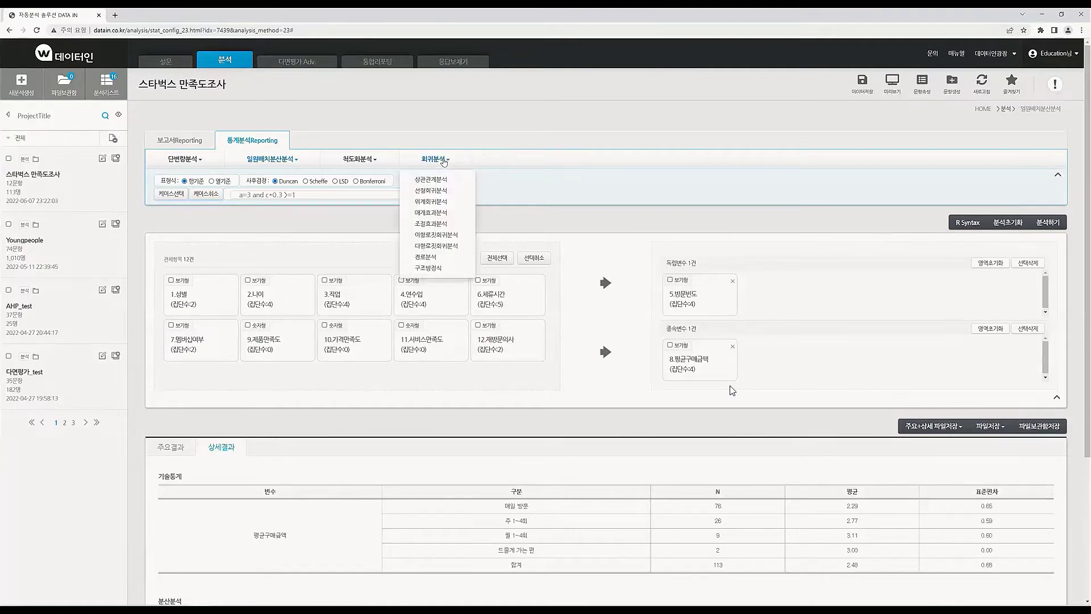
click(437, 183)
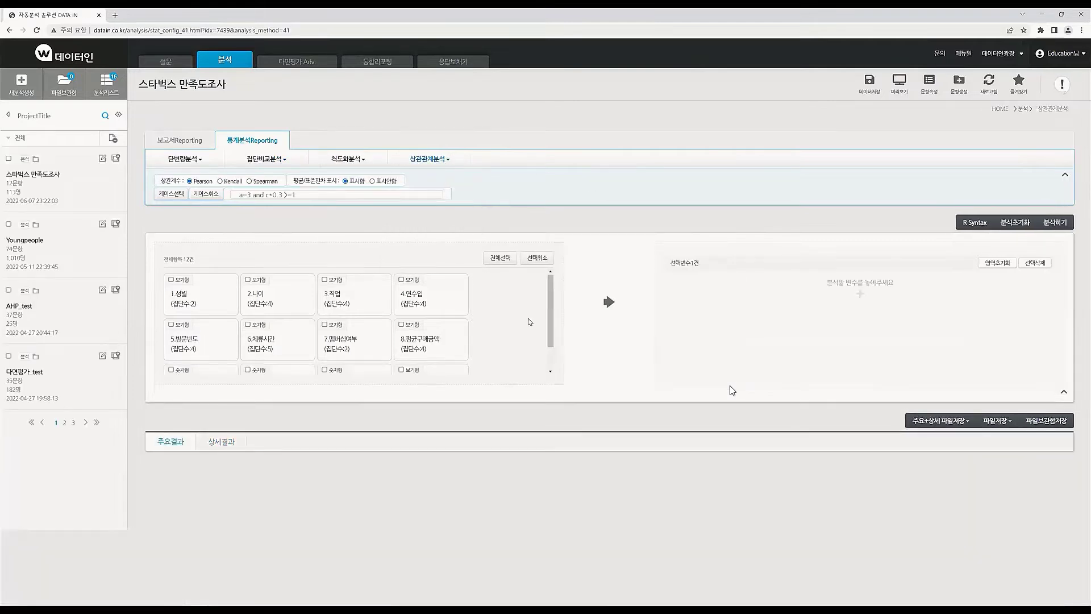
scroll(529, 321, down, 2)
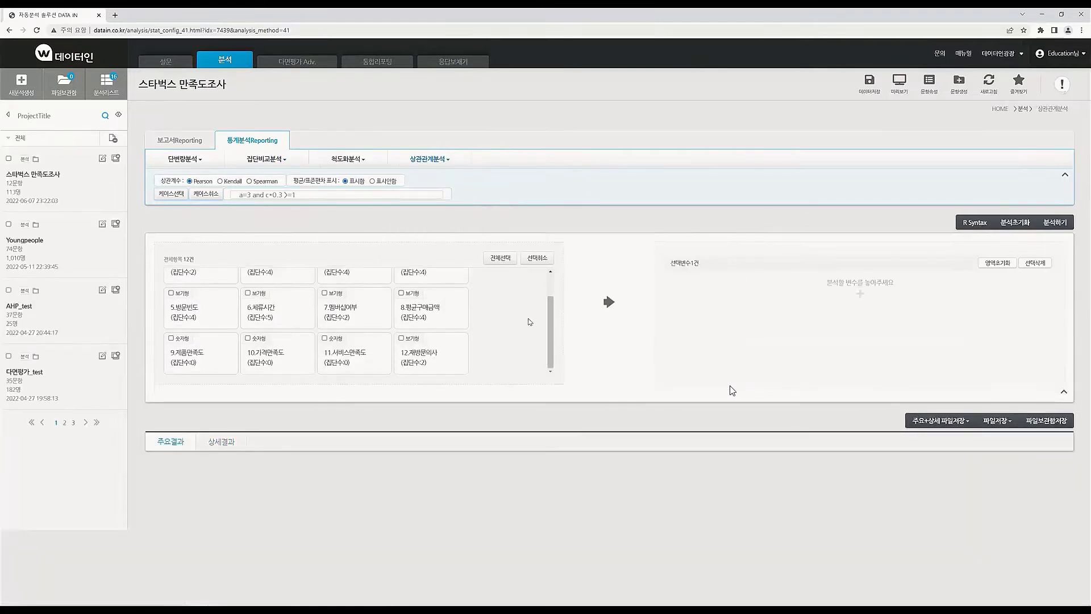
scroll(499, 324, up, 1)
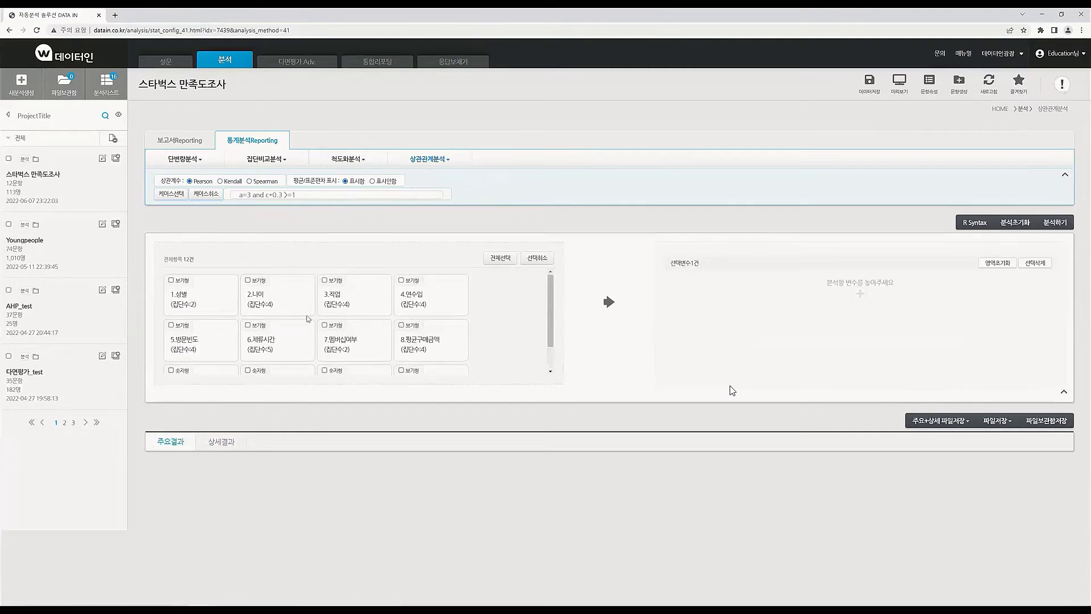
scroll(270, 335, down, 1)
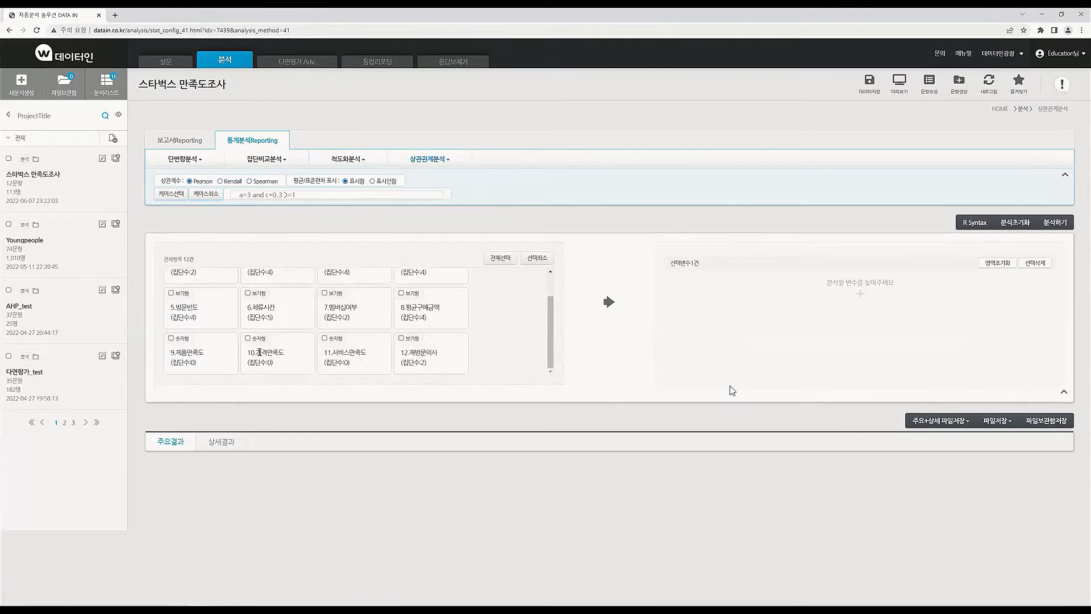
Run a Pearson correlation analysis on 평균구매금액, 제품만족도, 가격만족도 and 서비스만족도.
click(401, 293)
click(610, 303)
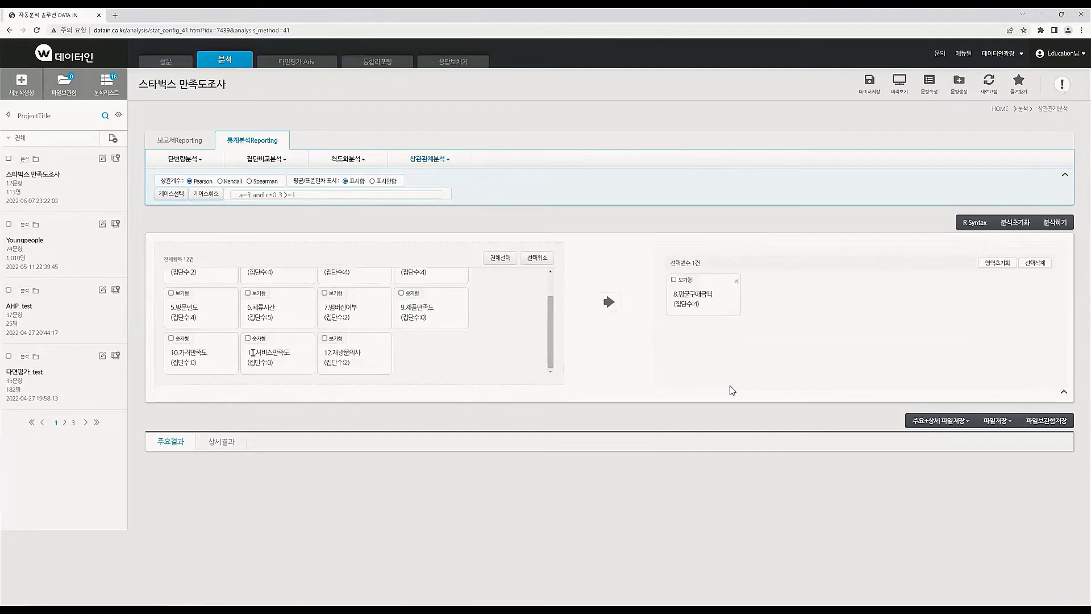
click(401, 294)
click(172, 339)
click(609, 302)
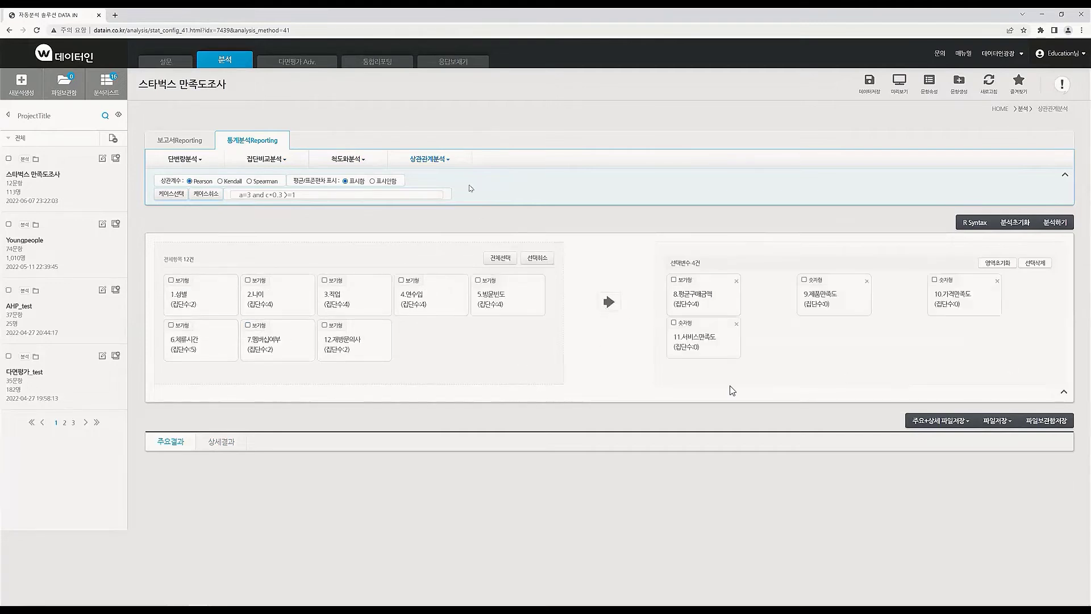
click(447, 162)
click(447, 162)
click(1056, 223)
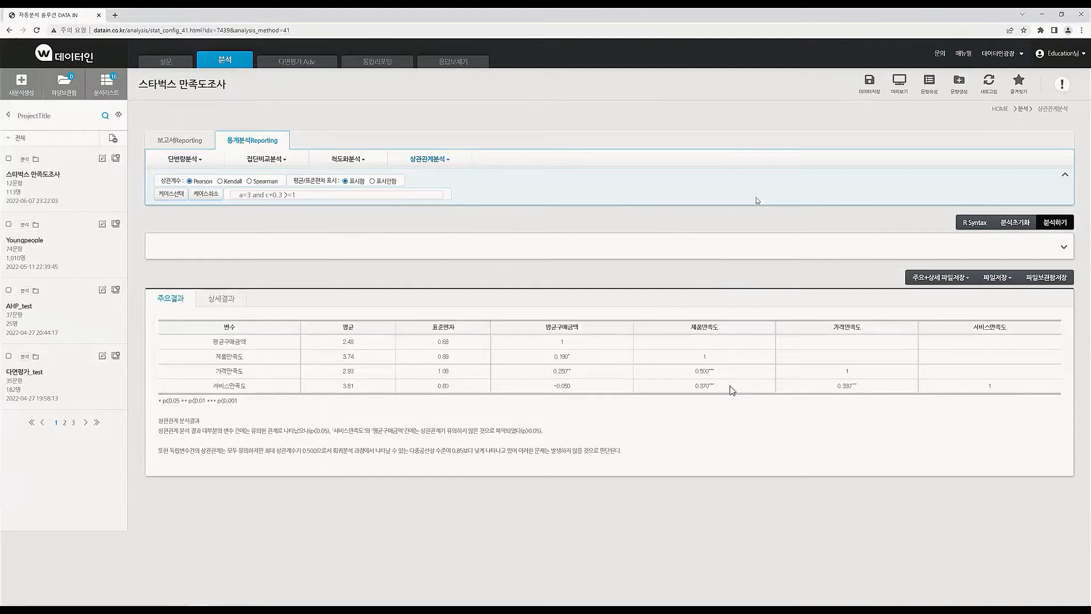
Examine the correlation coefficients between 평균구매금액 and the three satisfaction variables in the main results (주요결과).
drag(579, 331, 575, 387)
click(575, 387)
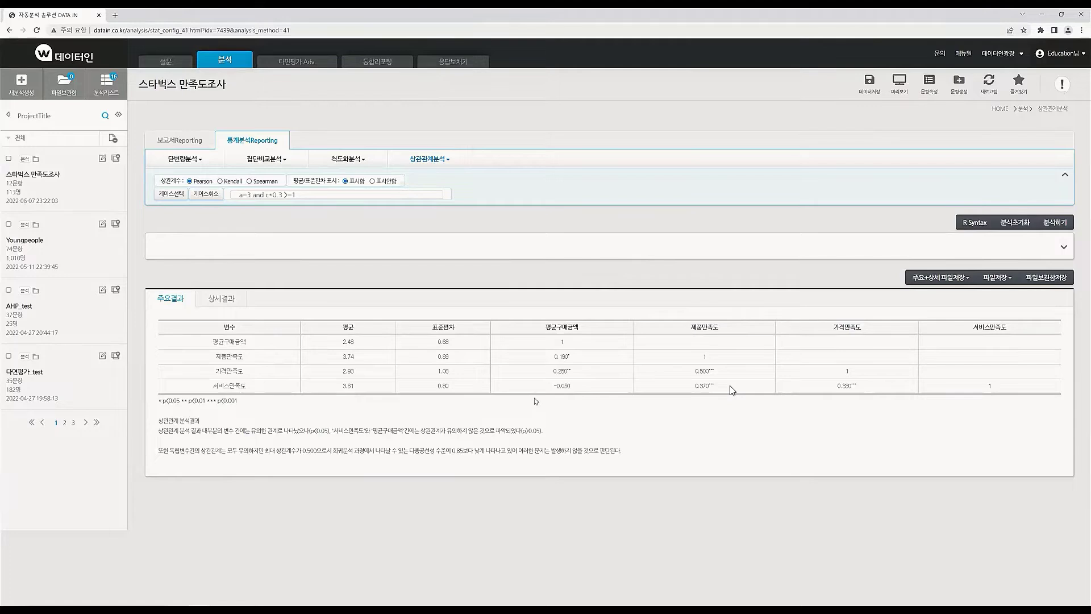
drag(548, 387, 583, 389)
click(573, 404)
drag(554, 375, 571, 376)
Review the detailed correlation results (상세결과), including the coefficient table and the scatterplot matrix.
click(221, 298)
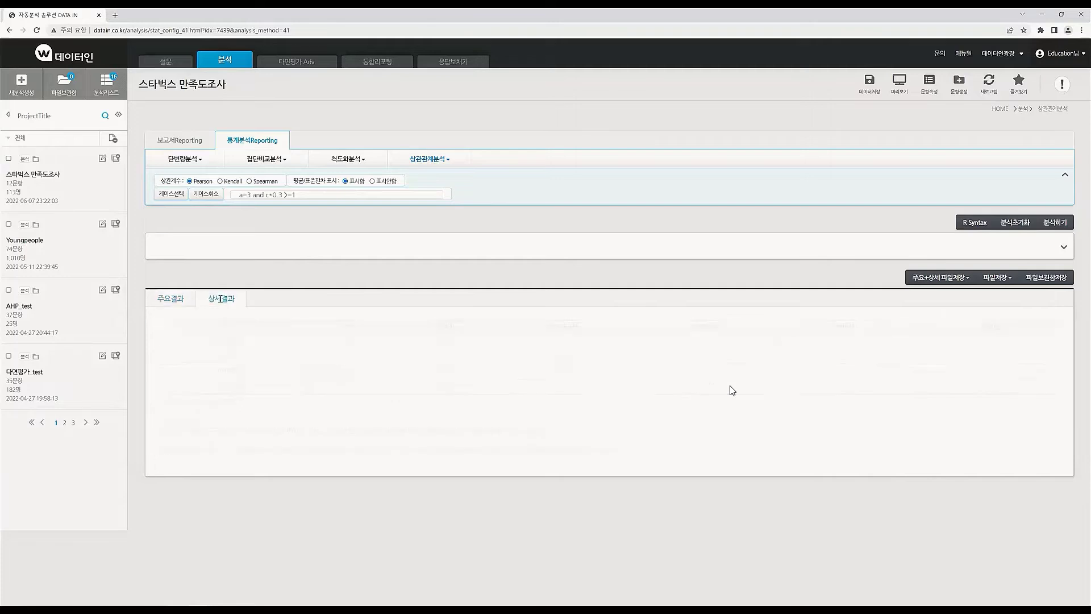
scroll(699, 346, down, 4)
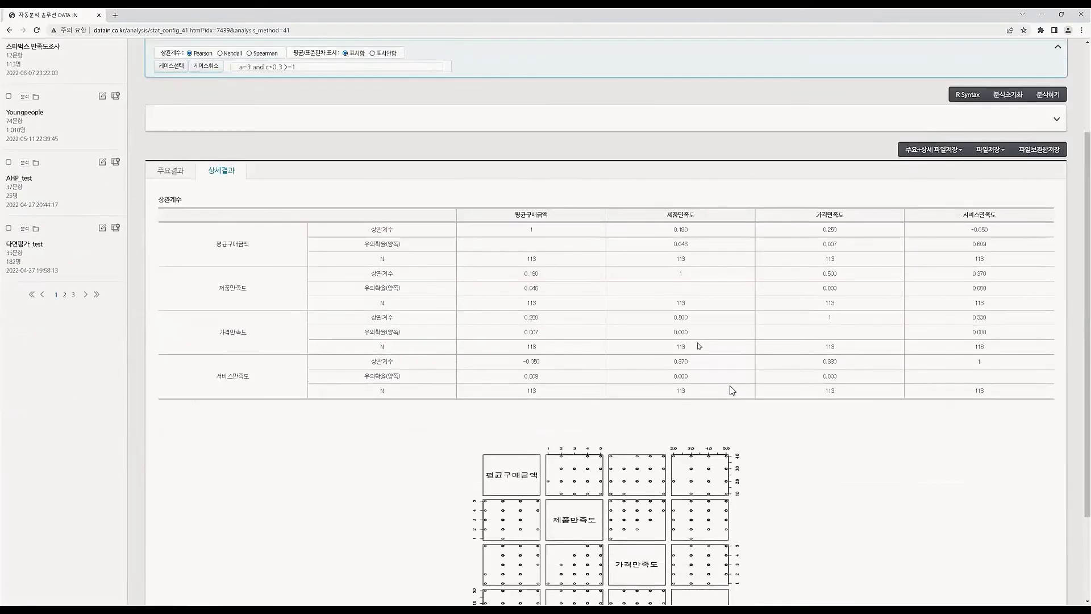
scroll(742, 478, up, 1)
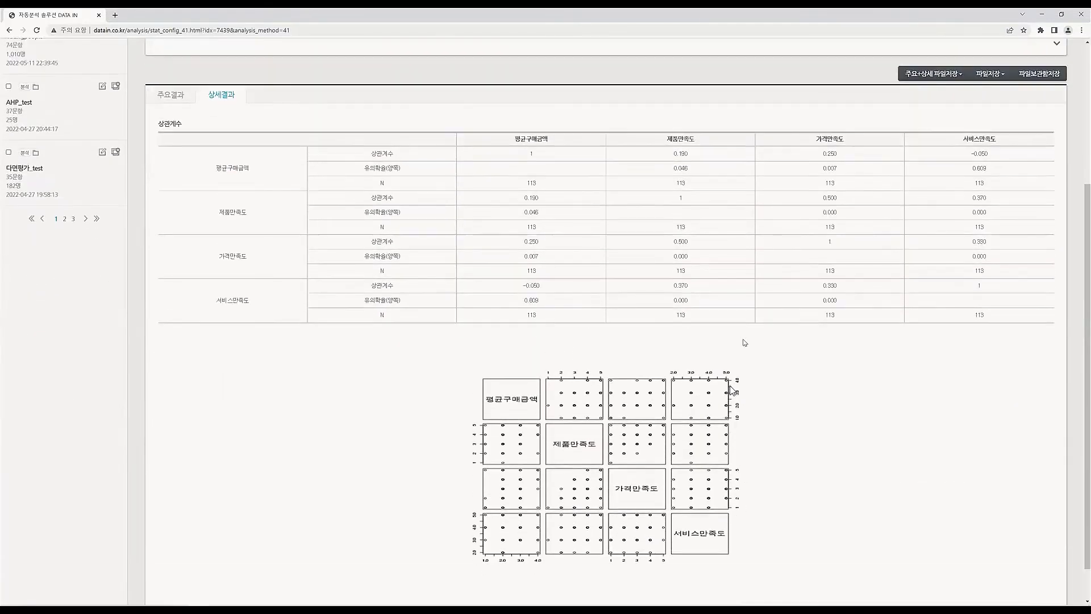
scroll(742, 459, up, 3)
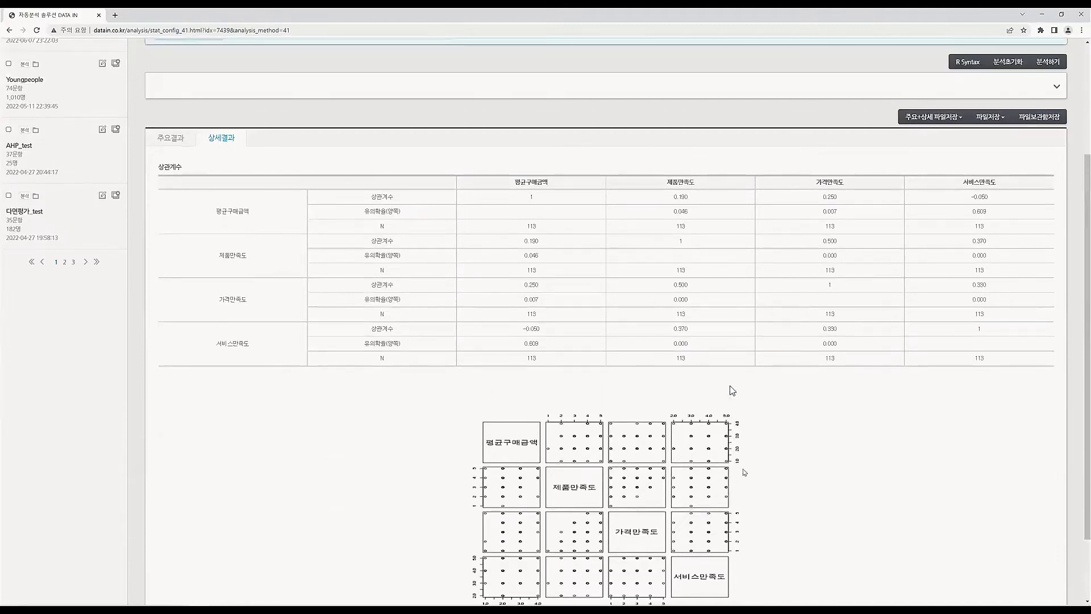
scroll(742, 466, up, 1)
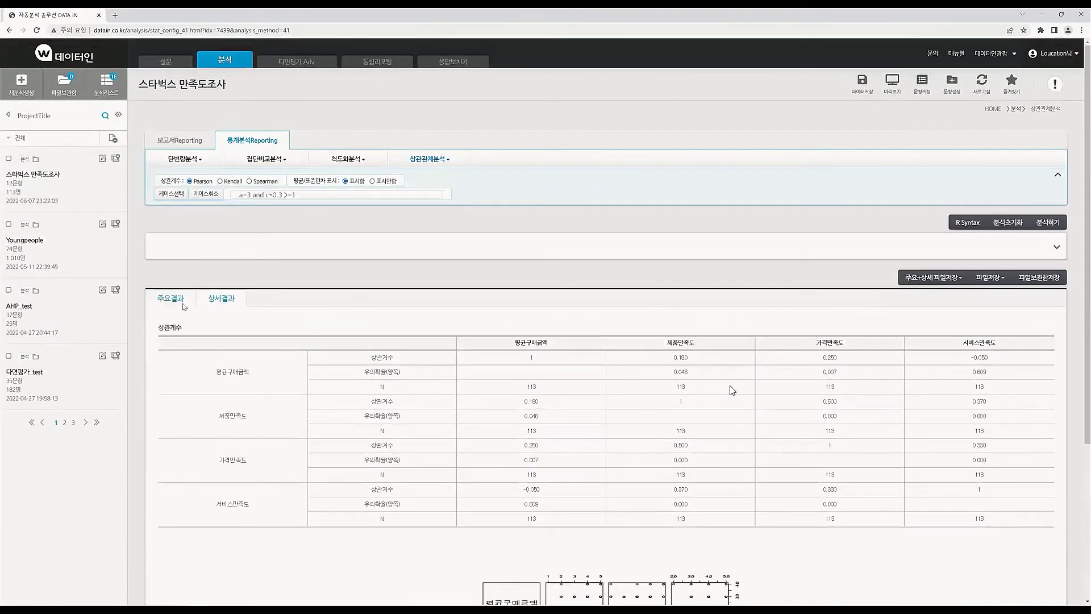
Open the linear regression analysis (선형회귀분석) and assign 평균구매금액 as the categorical independent variable.
click(432, 162)
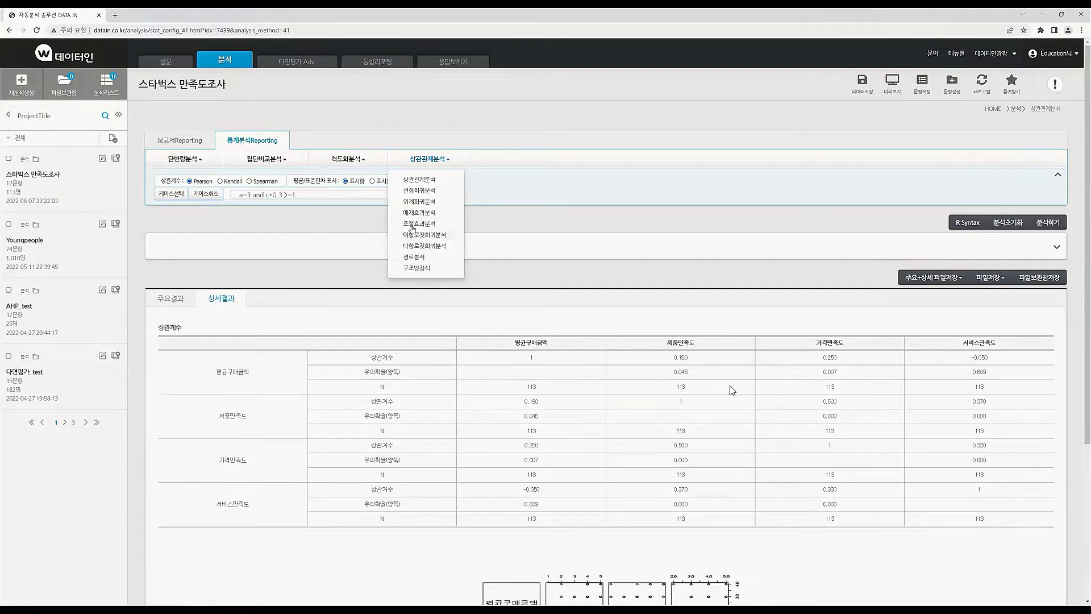
click(424, 191)
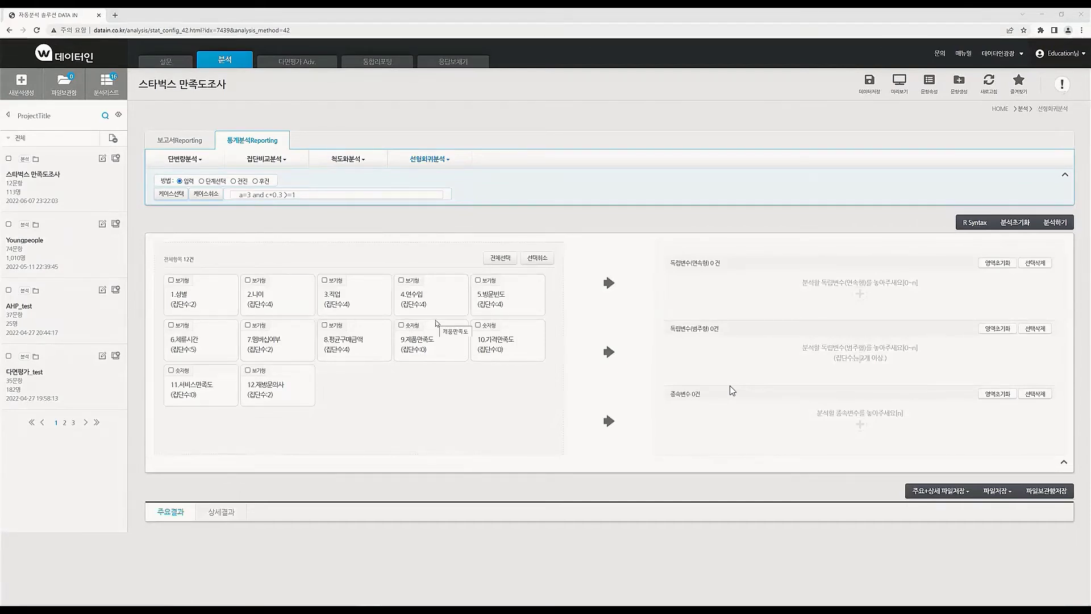
click(325, 327)
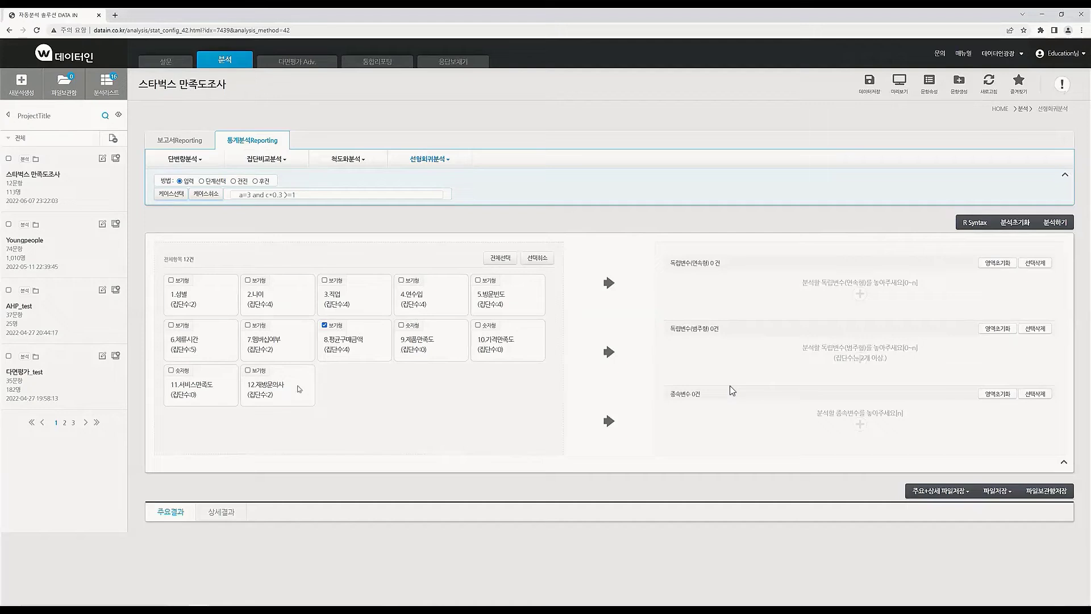
click(478, 326)
click(479, 326)
click(605, 353)
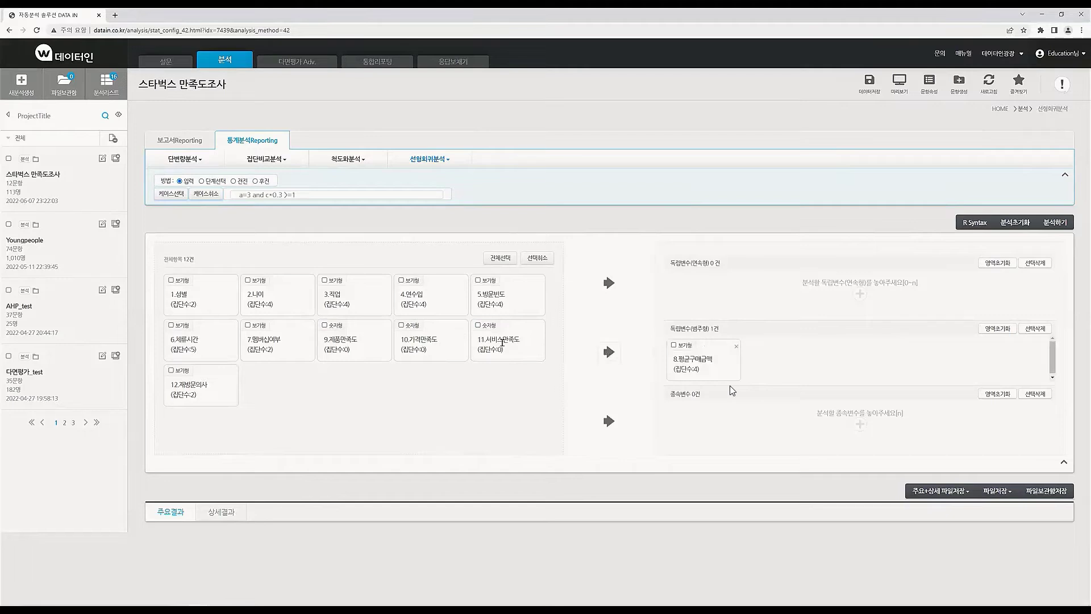
Assign 가격만족도 as the dependent variable and run the linear regression with the 입력 method.
click(401, 326)
click(608, 420)
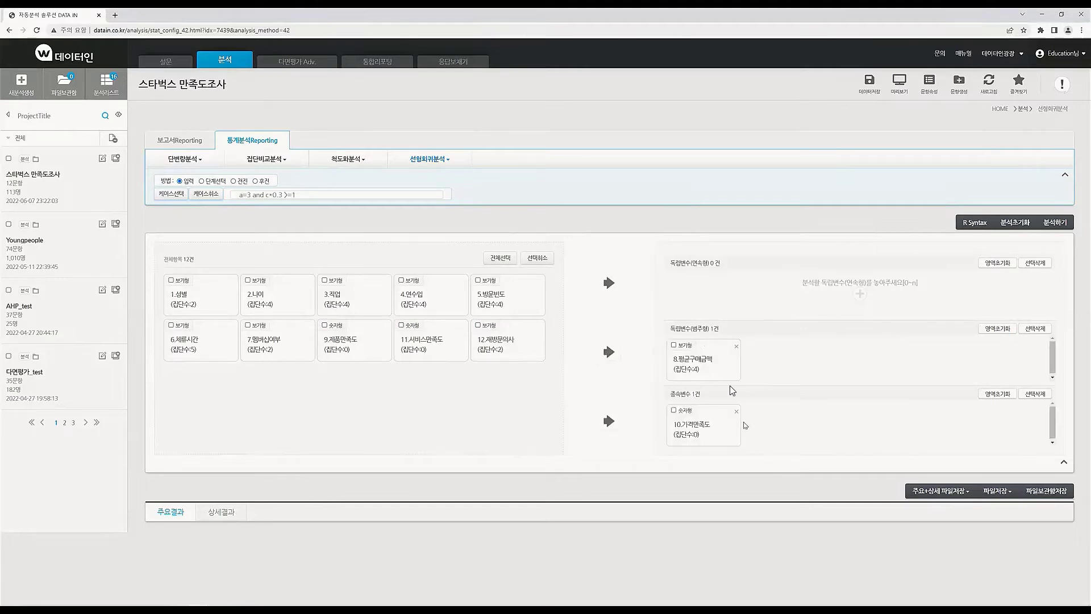
click(1055, 223)
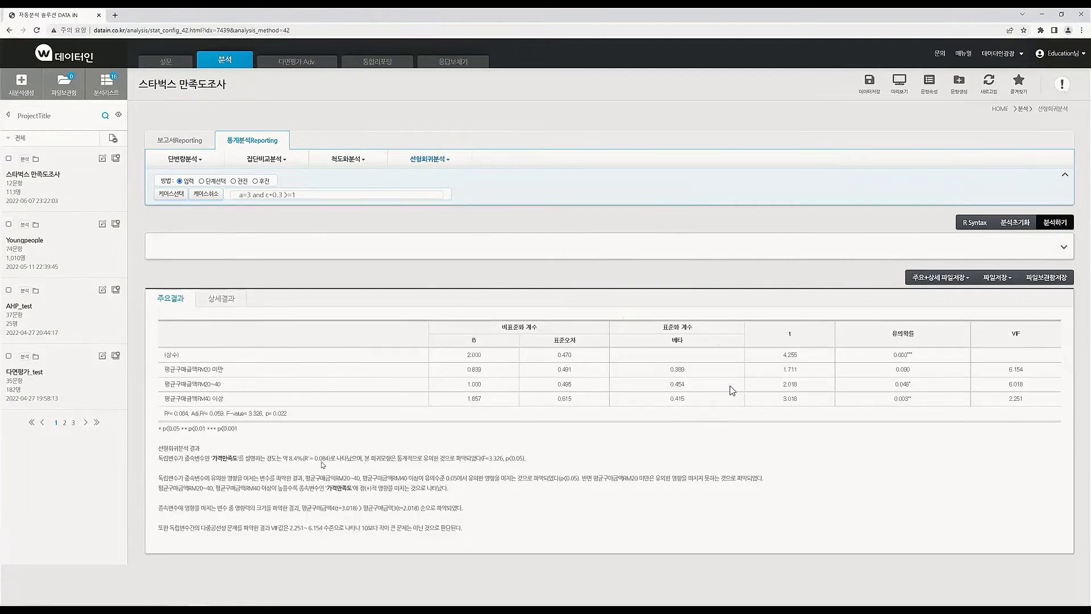
Review the regression's main results and interpretation, plus the detailed model summary, ANOVA, coefficient tables and diagnostic plots.
drag(283, 459, 342, 460)
click(343, 461)
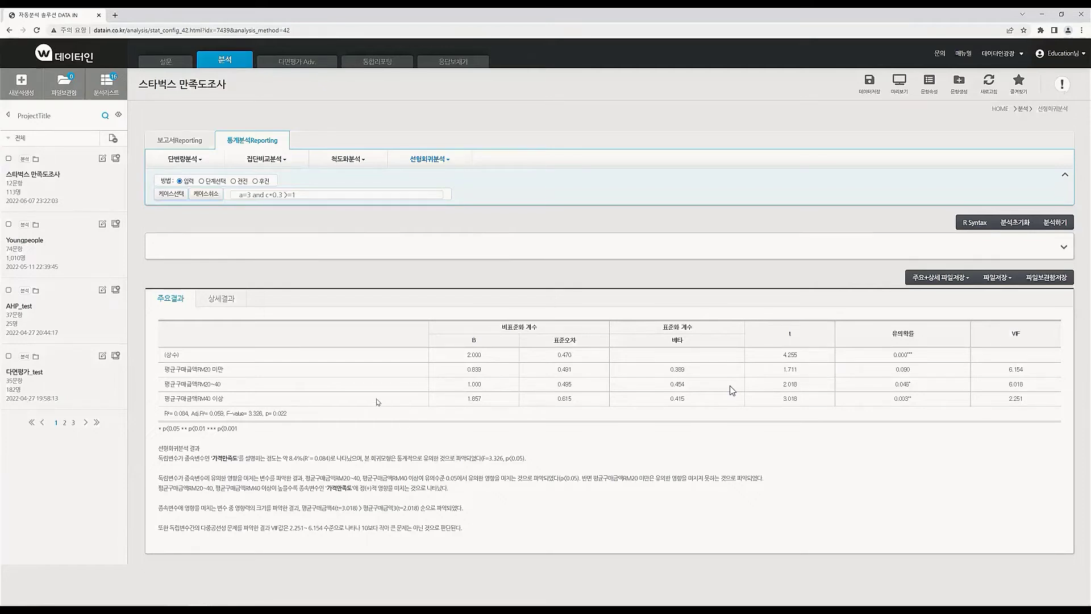
click(221, 297)
scroll(620, 290, down, 5)
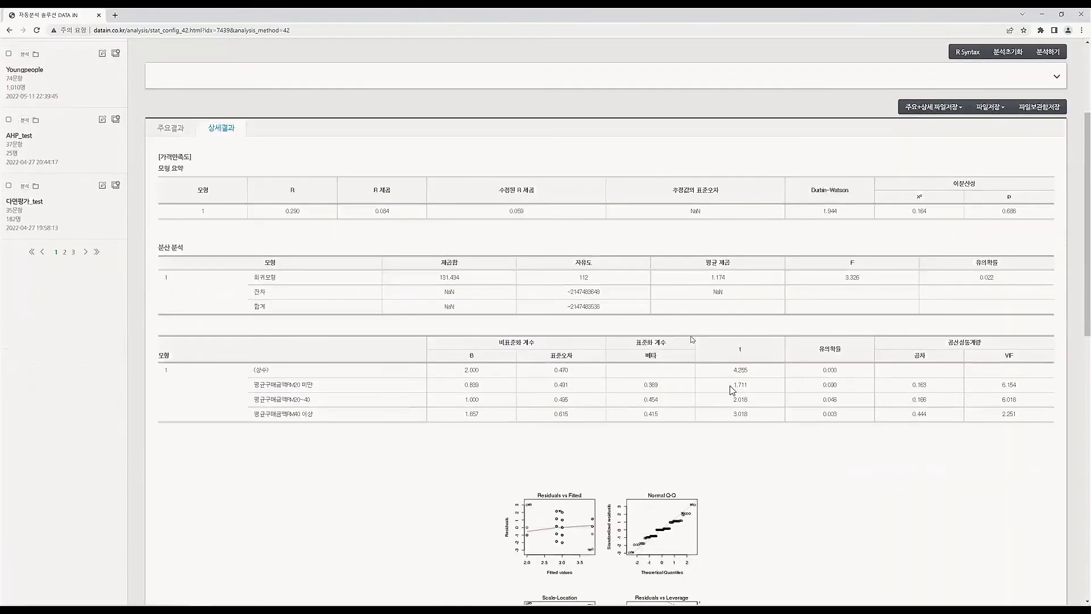
scroll(732, 391, down, 7)
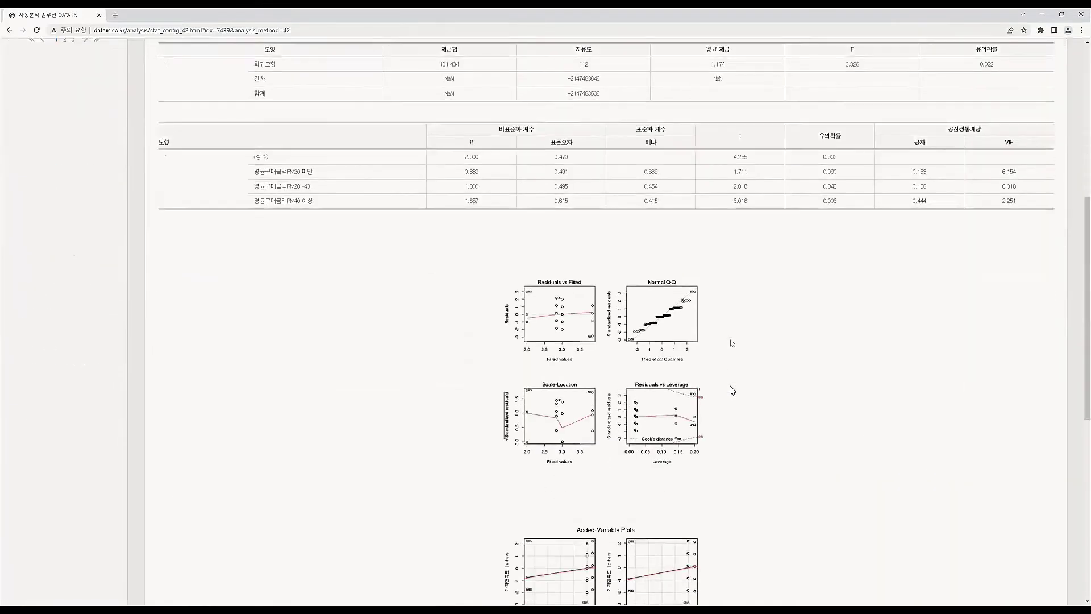
scroll(732, 390, down, 4)
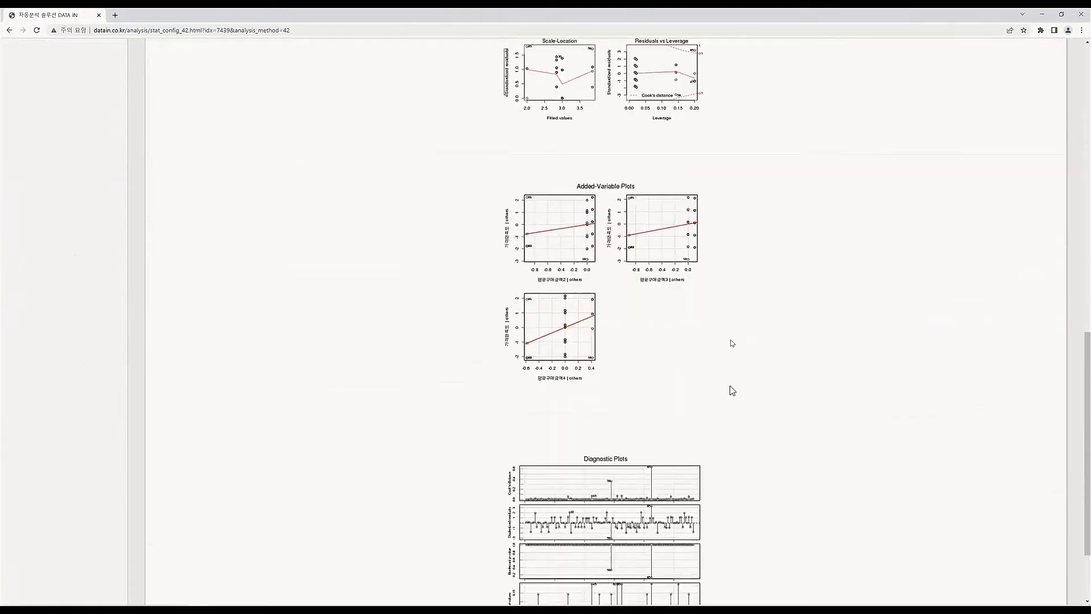
scroll(732, 390, up, 6)
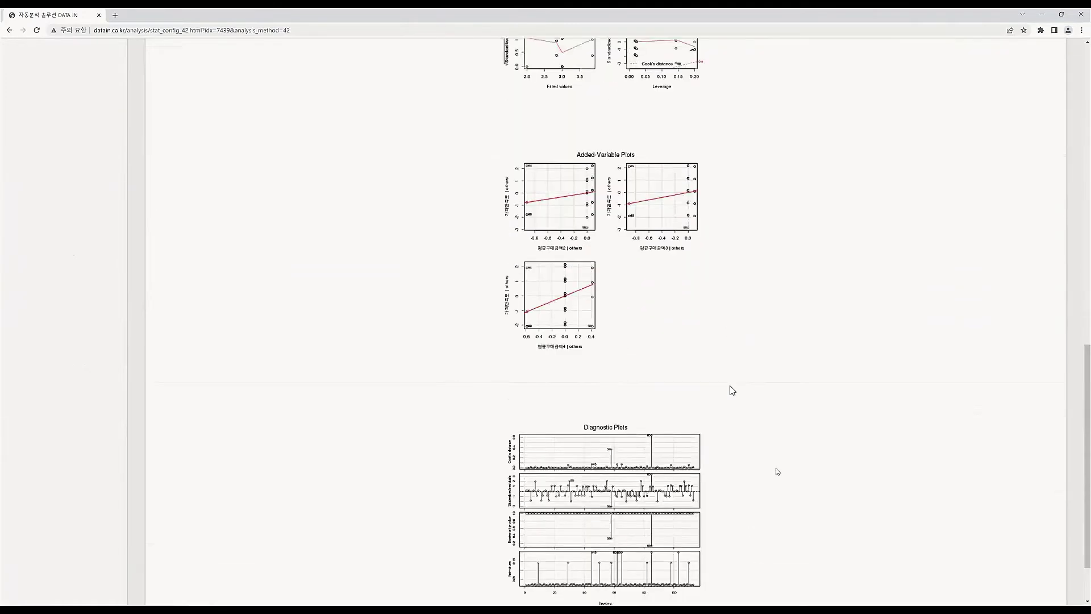
scroll(733, 391, up, 5)
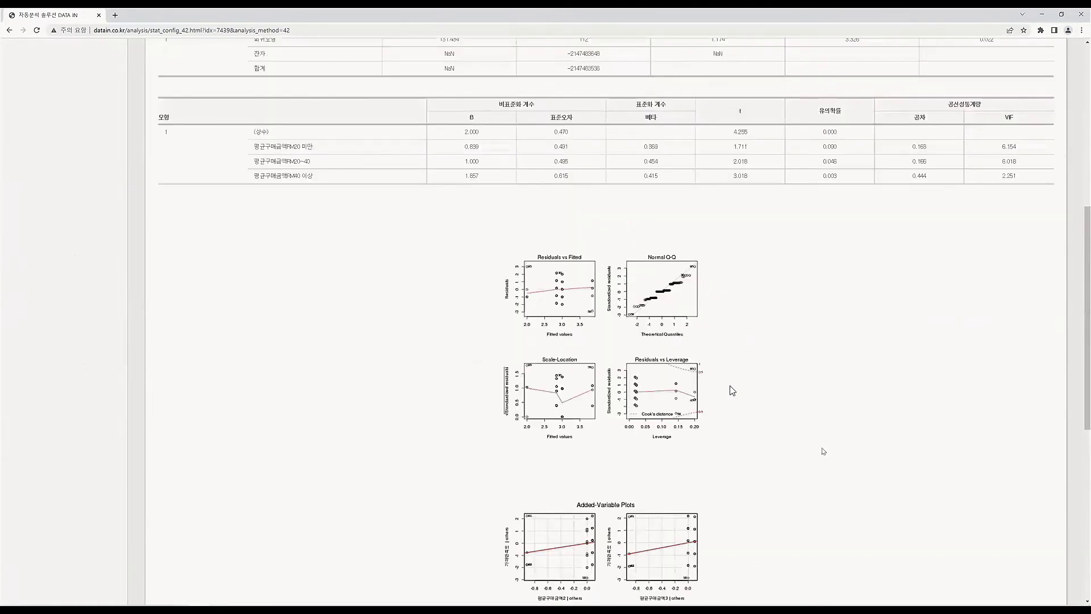
scroll(733, 391, up, 4)
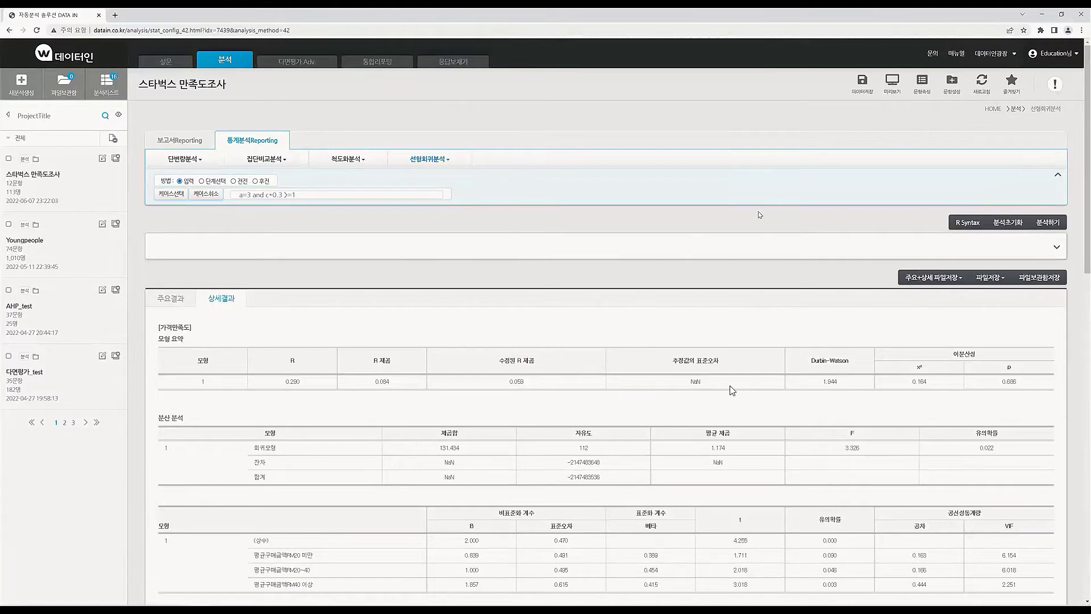
click(171, 298)
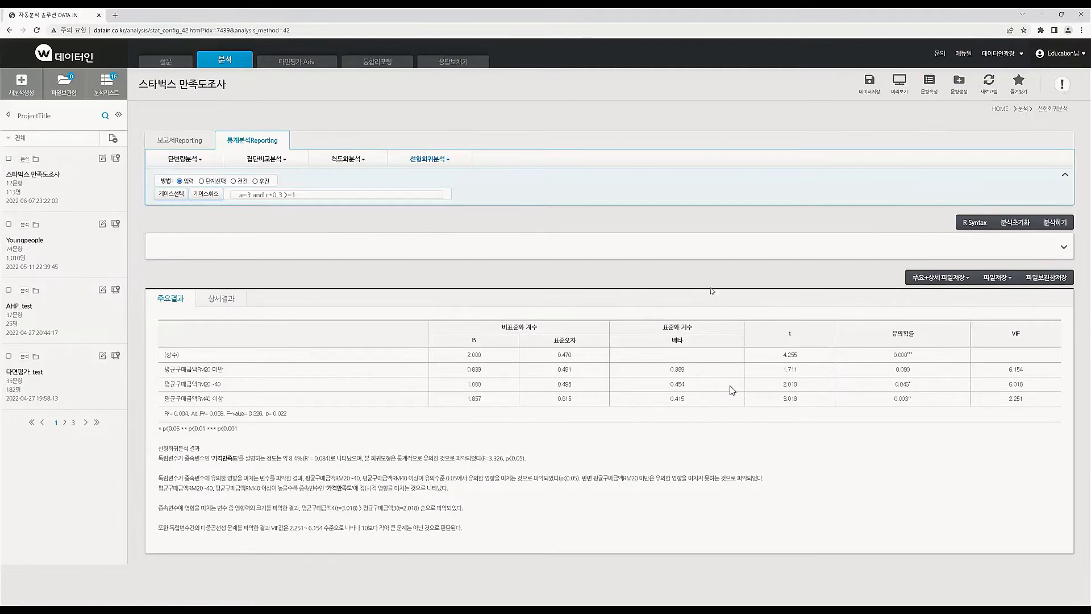
click(226, 300)
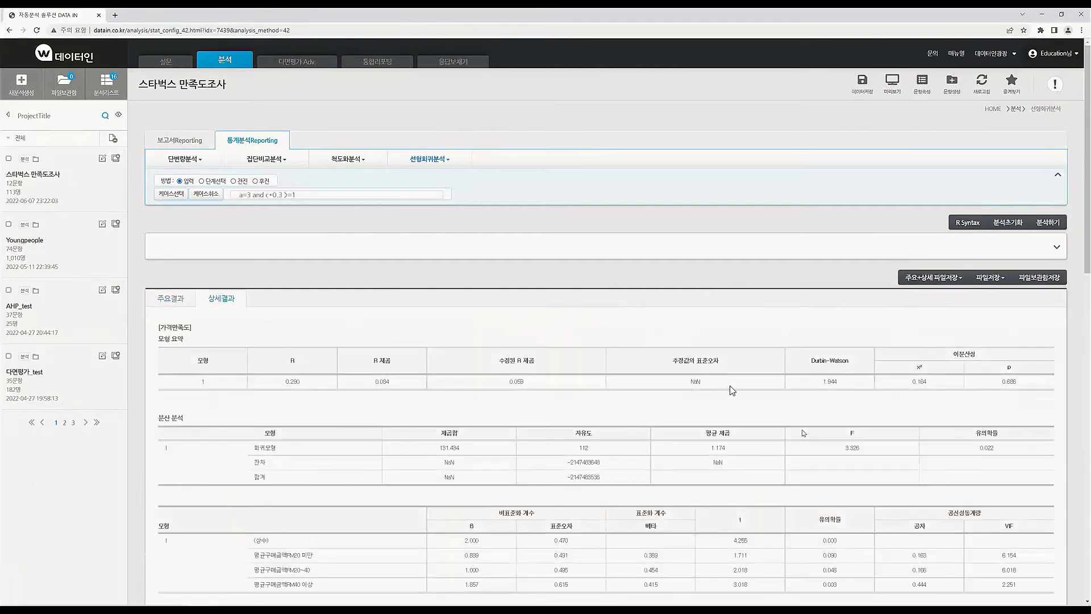
scroll(804, 433, down, 4)
scroll(804, 433, up, 4)
Save the combined main and detailed regression results (주요+상세) as a 워드 file and open it in Word with editing enabled.
click(920, 284)
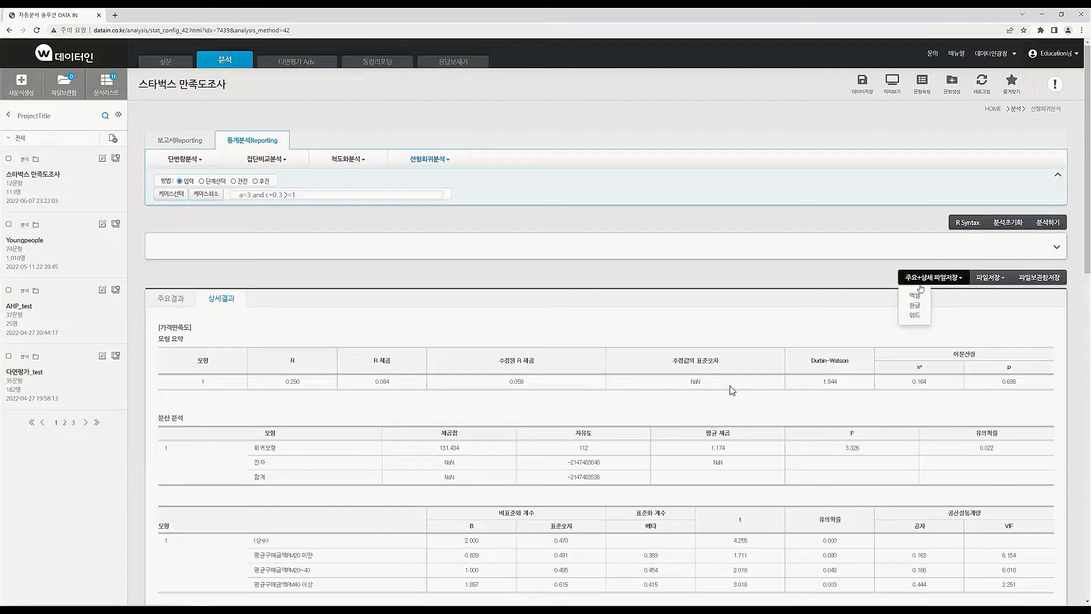
click(914, 316)
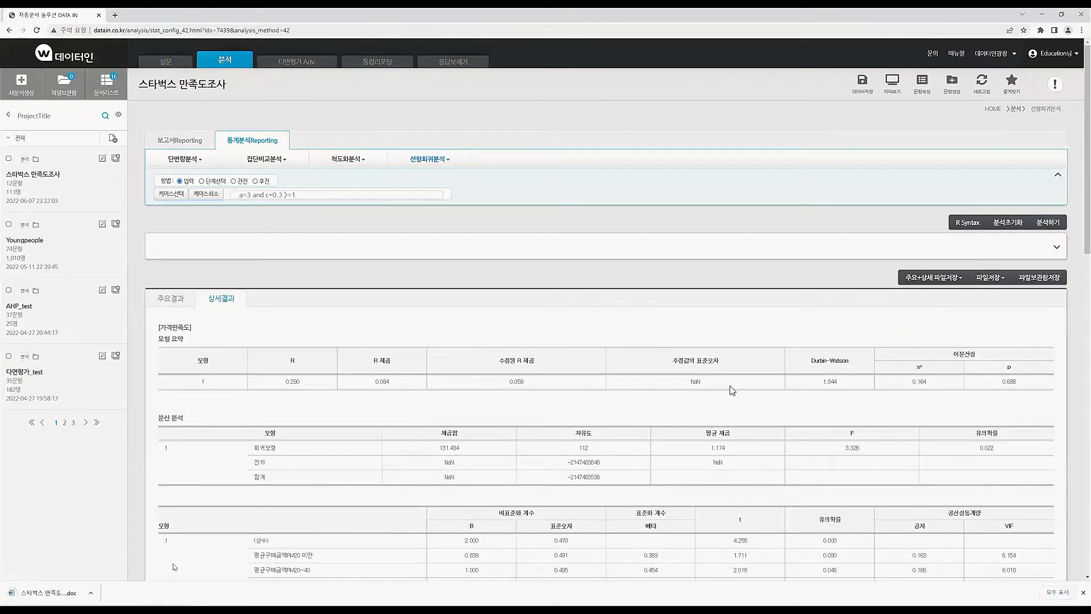
click(52, 591)
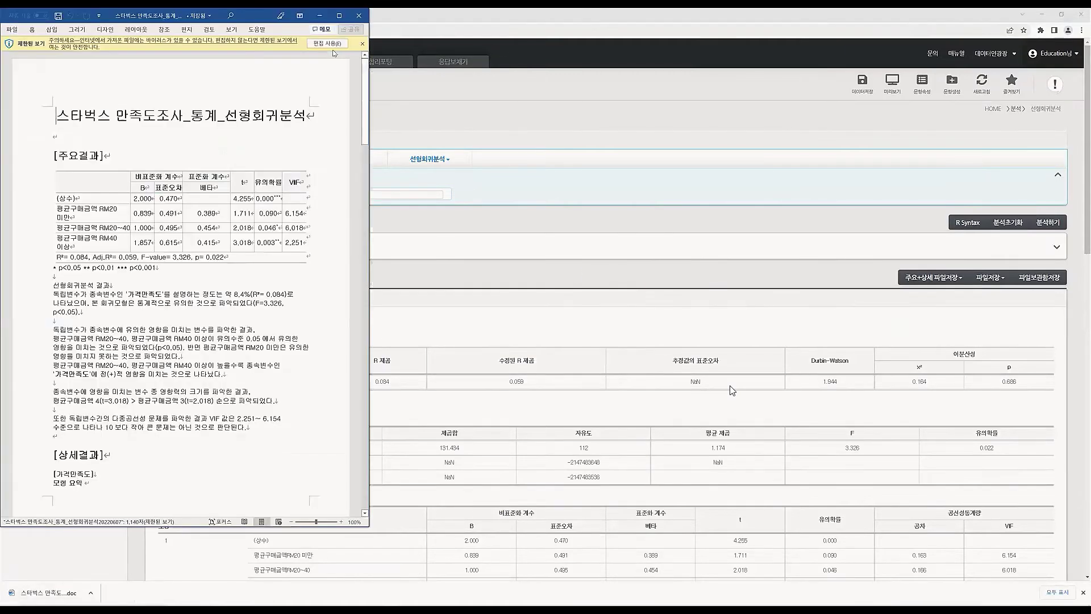
click(328, 44)
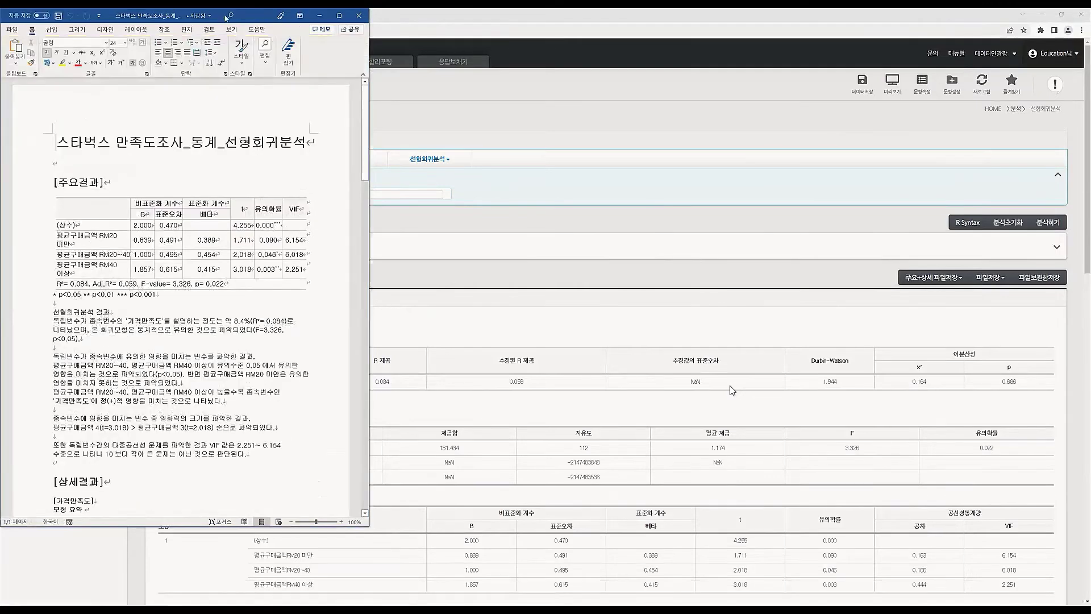
drag(225, 17, 427, 40)
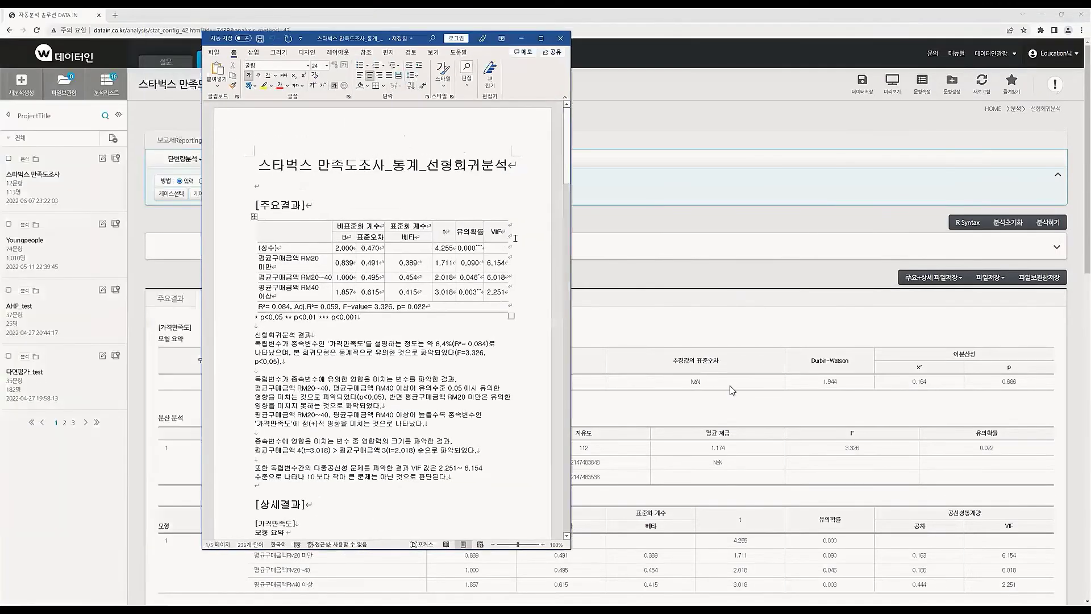
Review the exported regression report in Word, covering the main results, interpretation, detailed tables and diagnostic plots, and close the document.
scroll(532, 217, down, 4)
scroll(532, 217, down, 5)
scroll(530, 228, up, 2)
scroll(530, 239, up, 4)
scroll(530, 239, up, 3)
scroll(529, 240, down, 6)
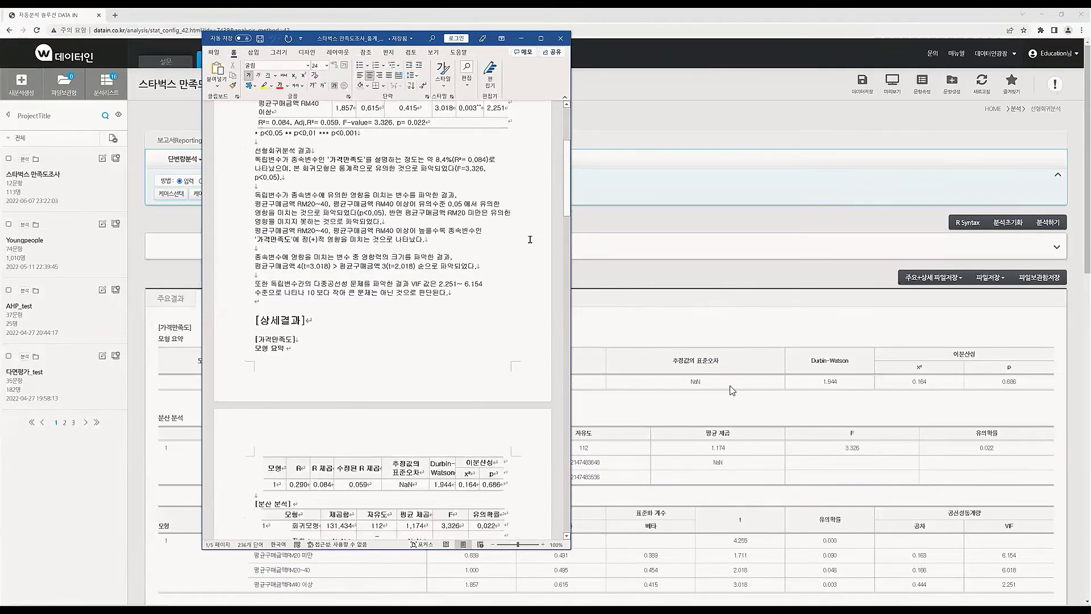
scroll(530, 239, up, 6)
scroll(529, 239, down, 2)
scroll(530, 239, down, 10)
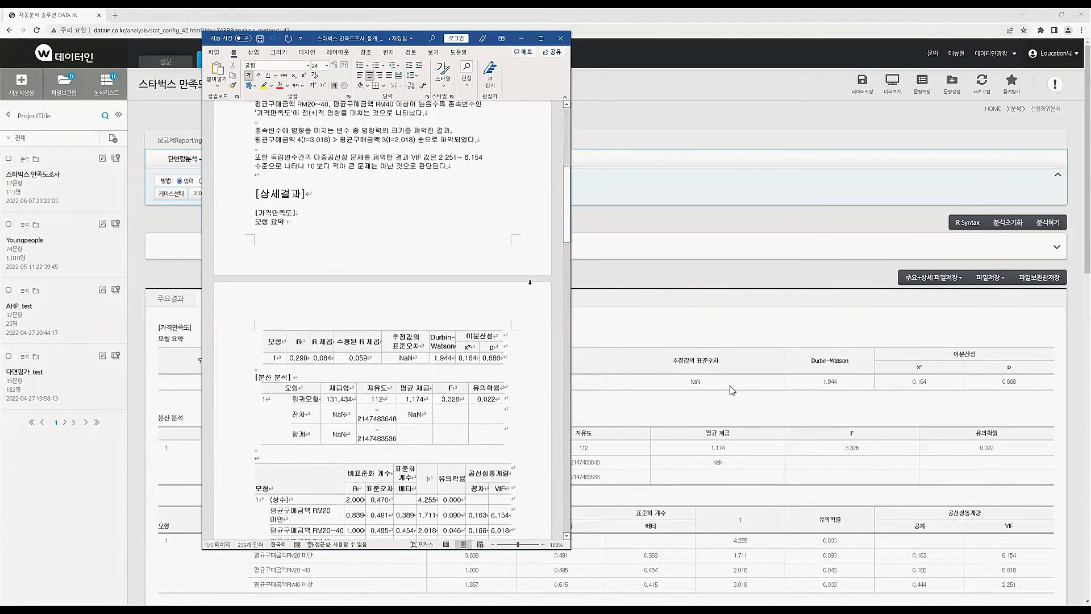
scroll(530, 284, down, 12)
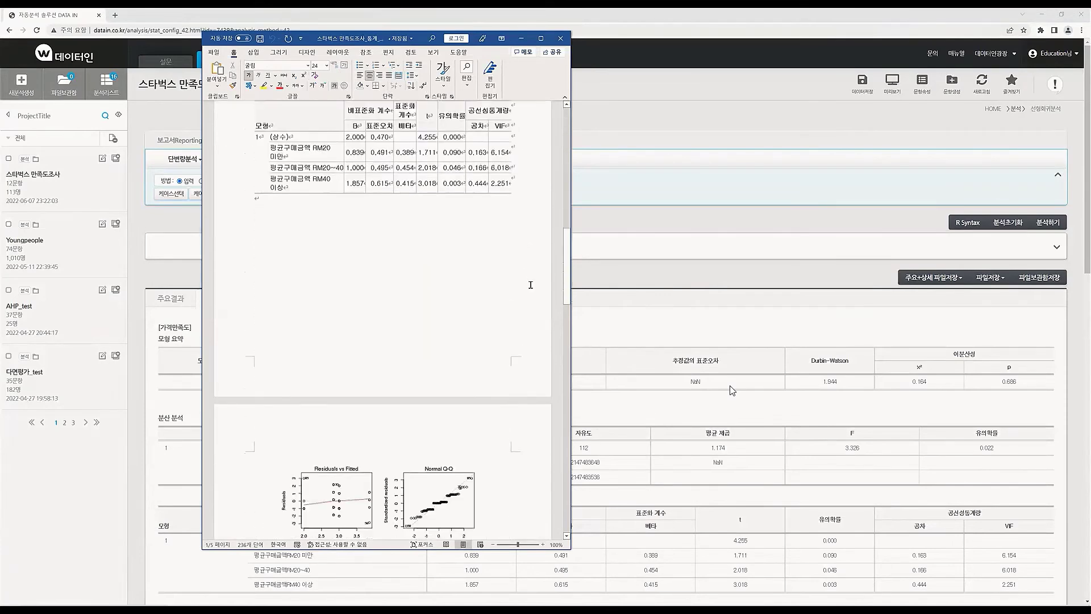
scroll(530, 285, down, 14)
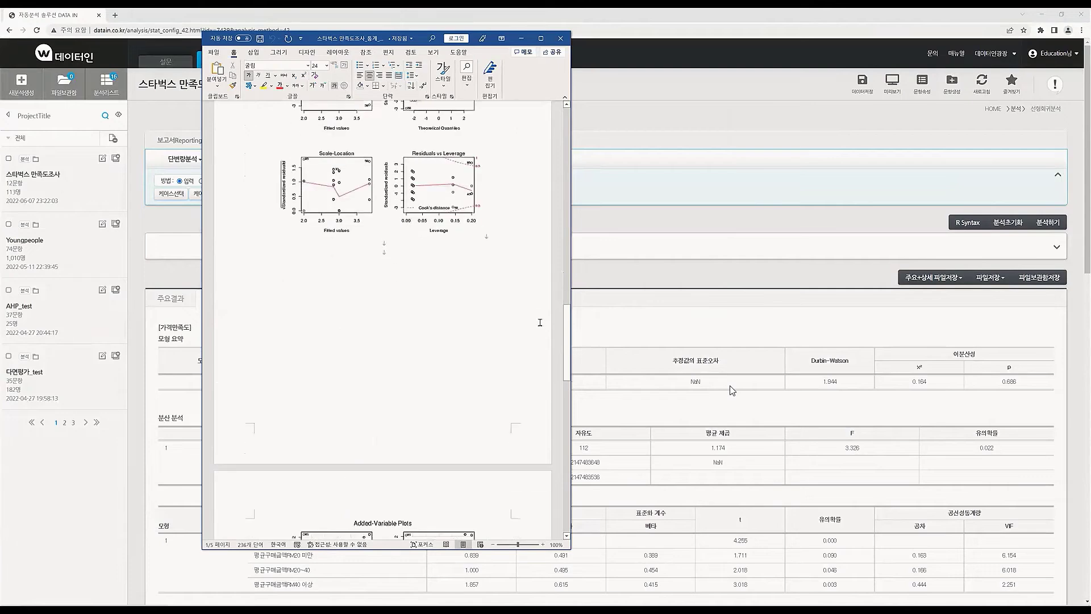
drag(567, 346, 547, 131)
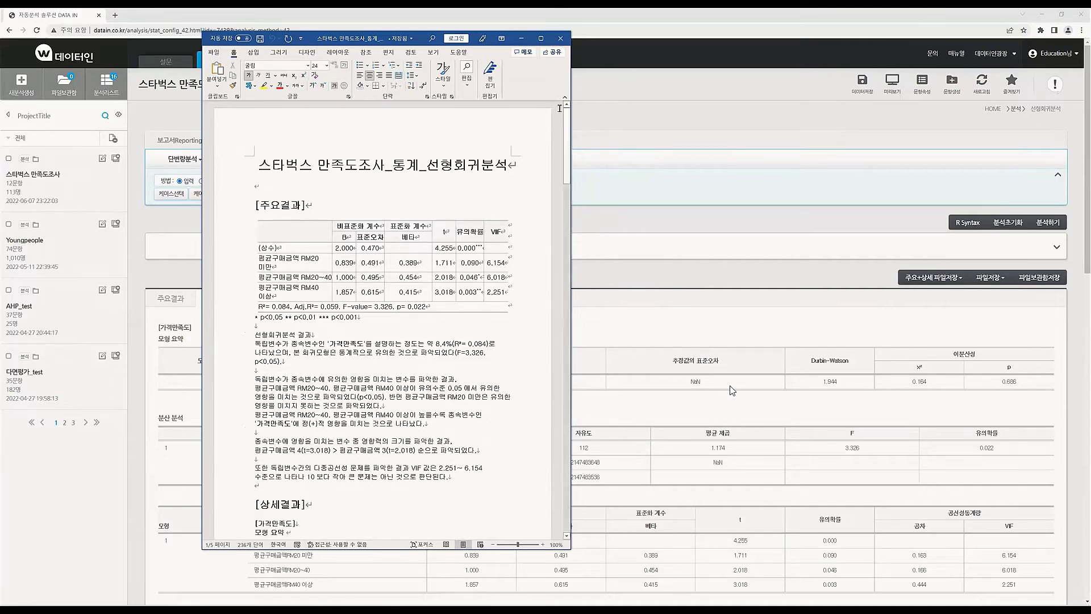
scroll(550, 175, down, 2)
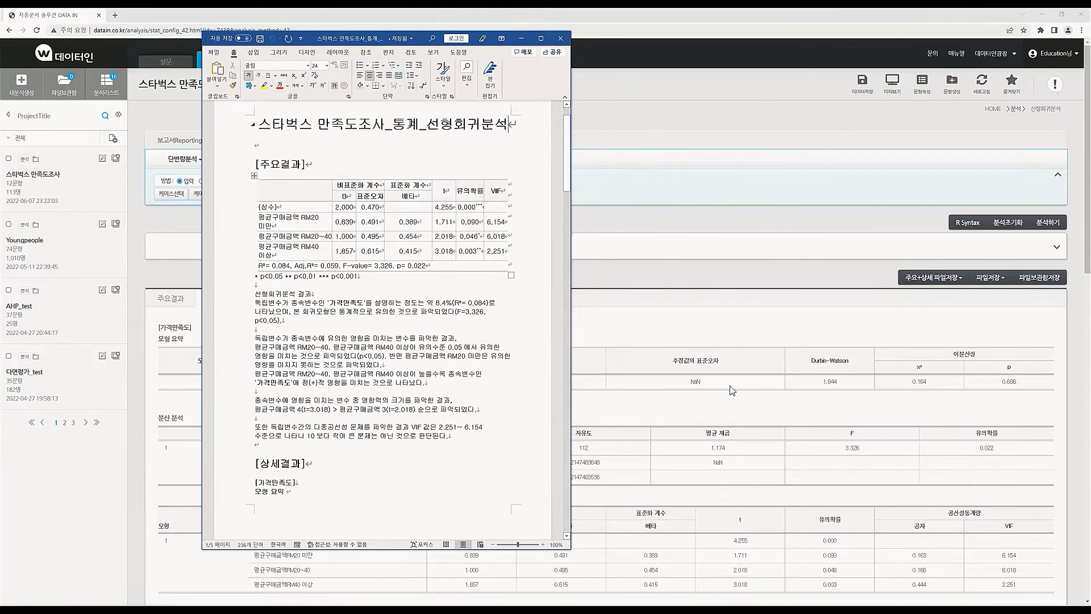
scroll(495, 301, down, 10)
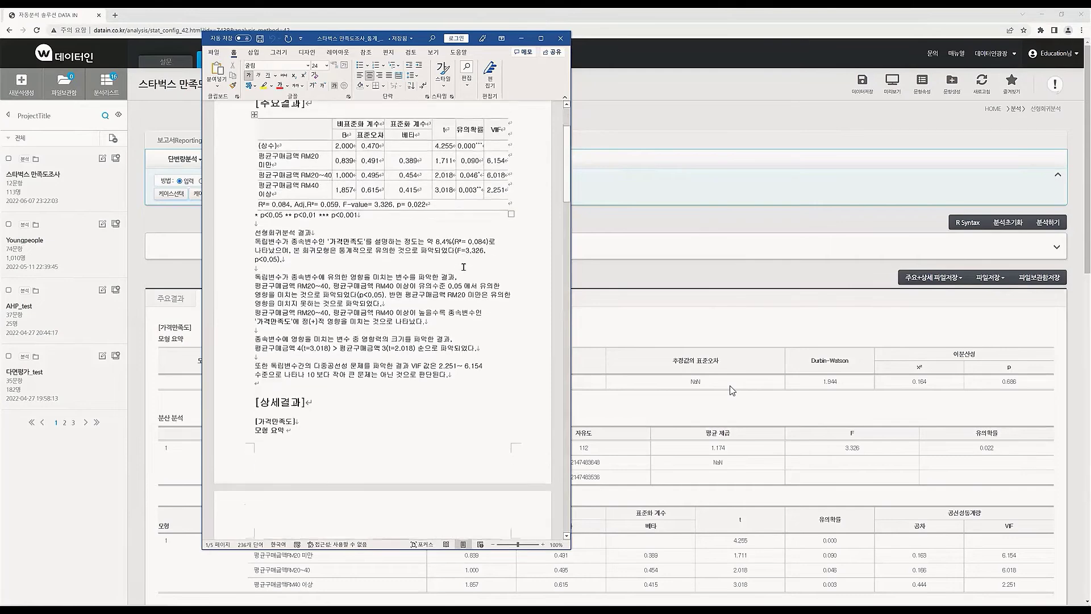
scroll(494, 301, down, 18)
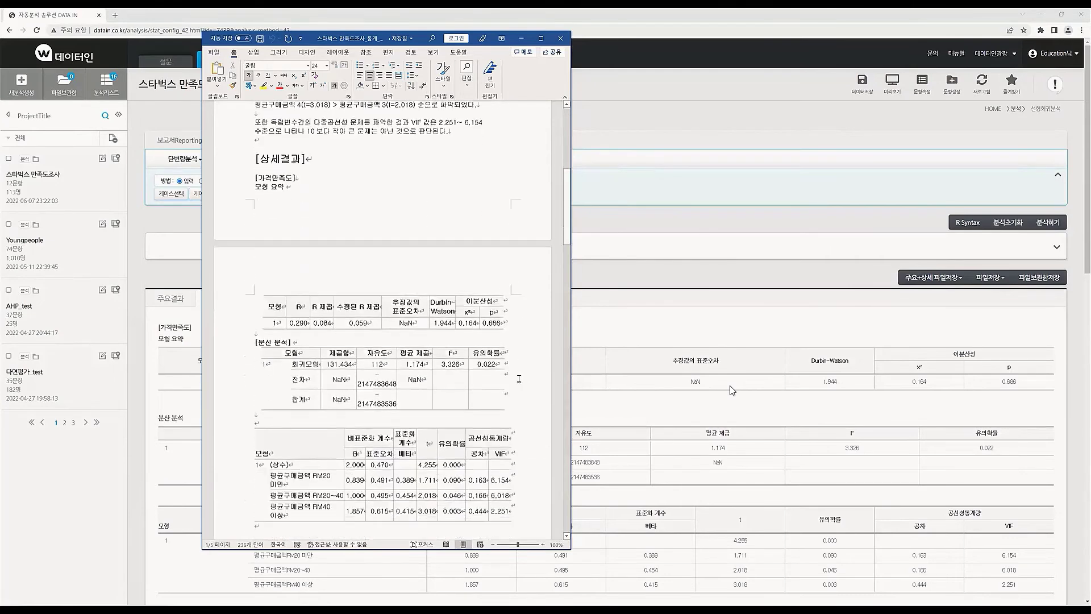
scroll(518, 378, down, 15)
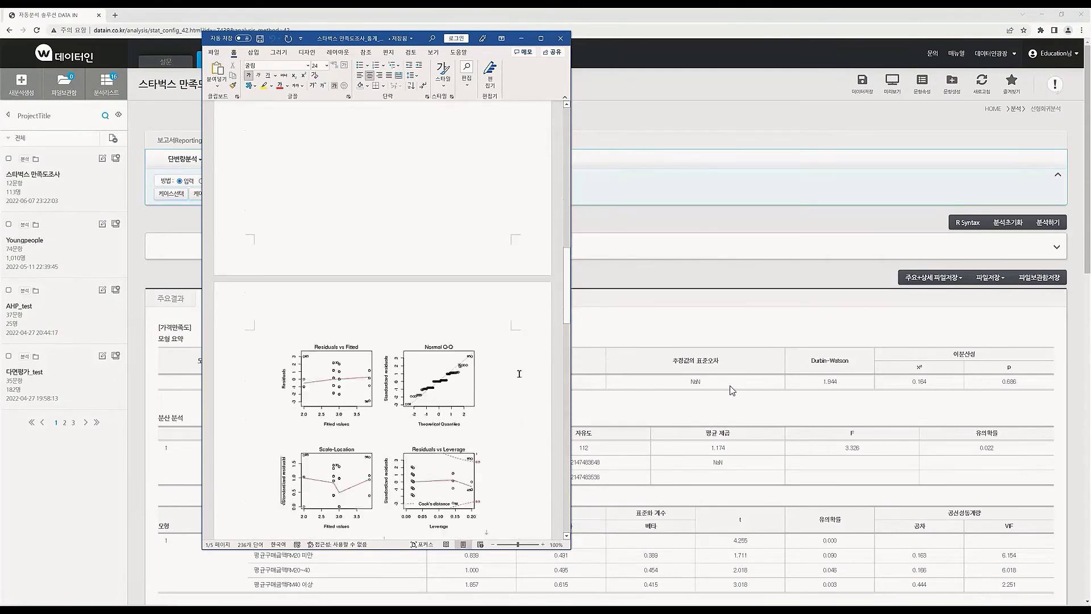
click(560, 39)
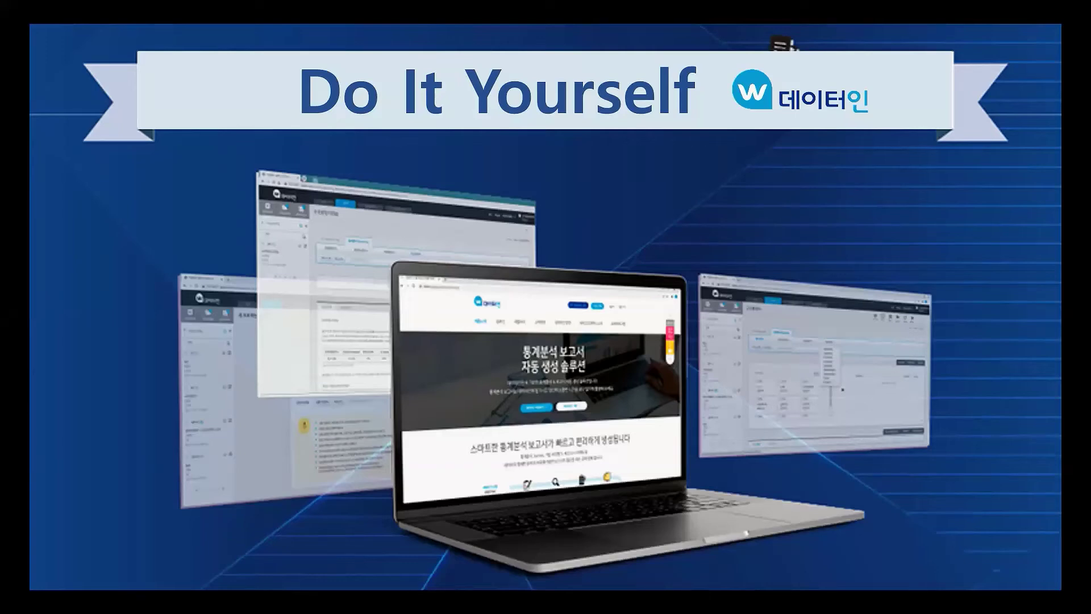
mouse_move(617, 559)
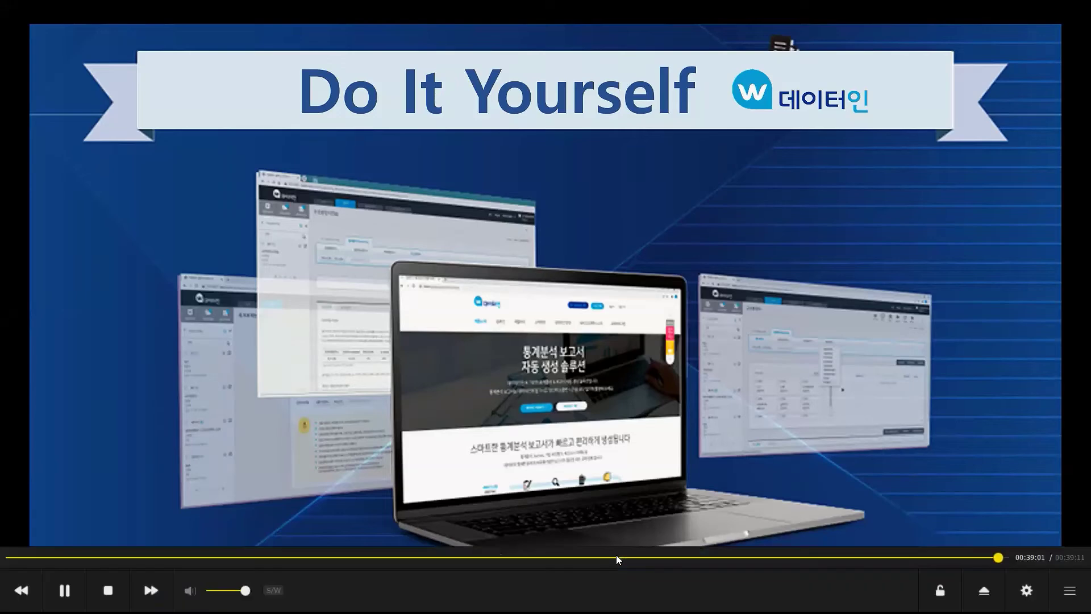
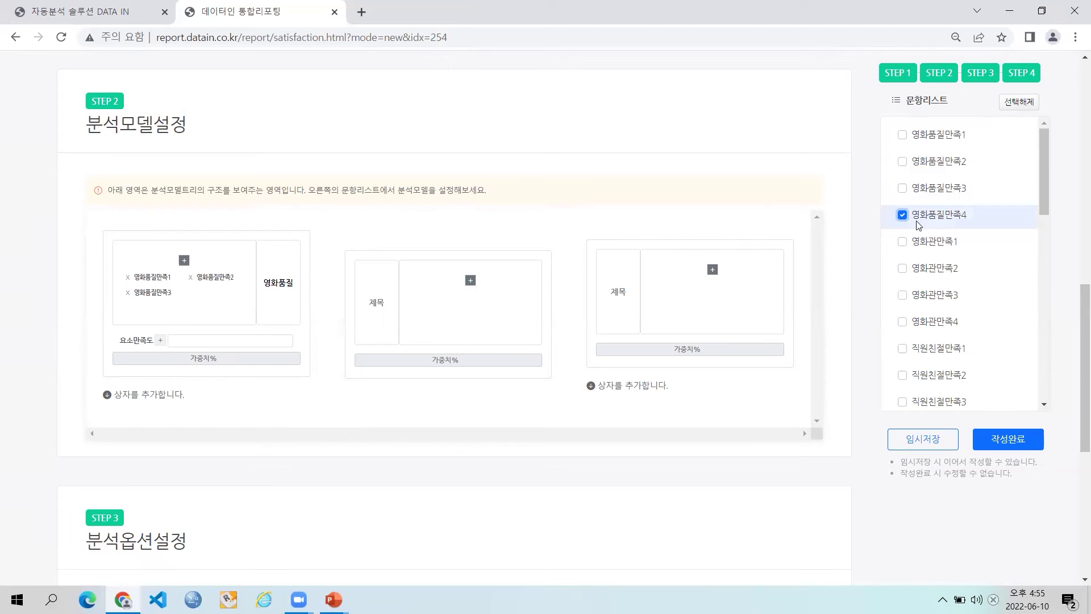
Set 영화품질만족4 as the 요소만족도 of the 영화품질 box and add three more boxes below it in the analysis model.
click(159, 341)
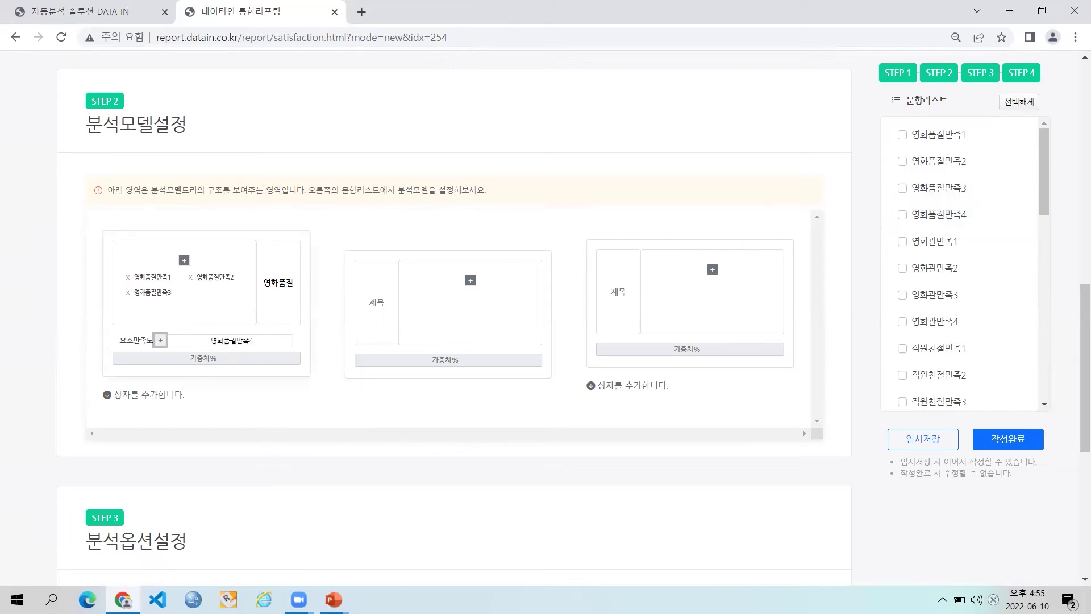
click(133, 399)
scroll(253, 404, down, 1)
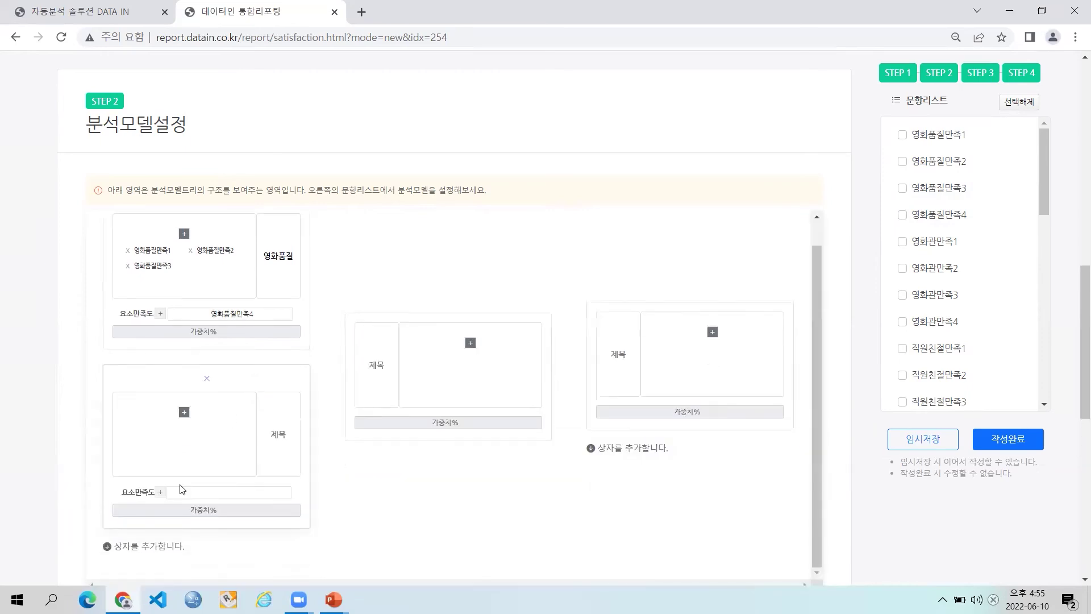
click(139, 549)
click(144, 542)
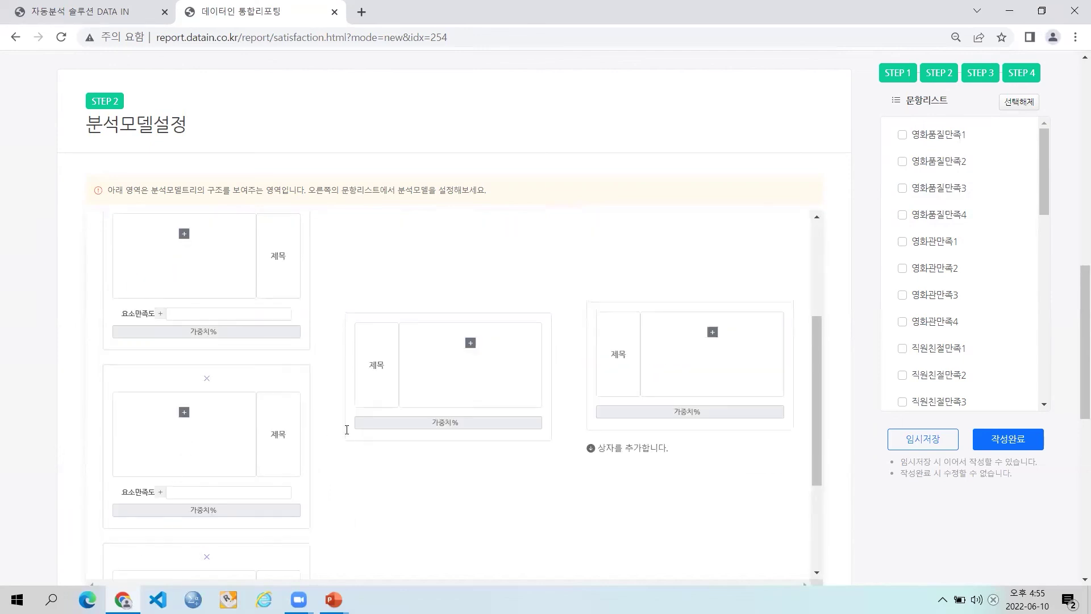
Add 영화관만족1 to 영화관만족3 to the second box and set 영화관만족4 as its 요소만족도.
scroll(383, 429, down, 1)
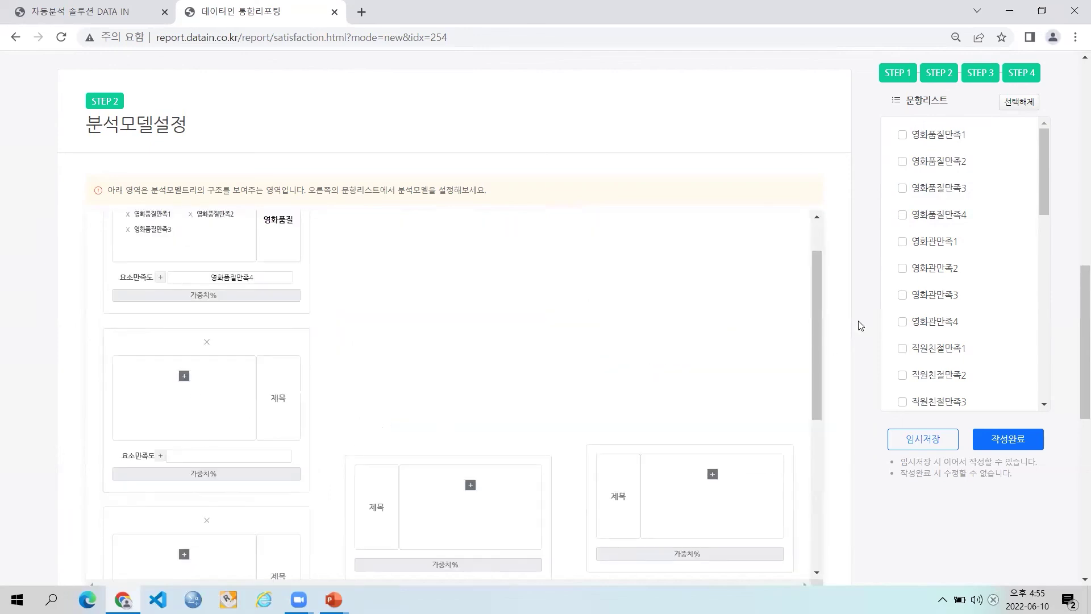
click(935, 242)
click(936, 270)
click(934, 302)
click(184, 375)
click(921, 323)
click(161, 455)
Add the six items 직원친절만족1 to 직원친절만족6 to the third box of the analysis model.
click(912, 357)
scroll(932, 372, down, 1)
click(938, 305)
click(949, 332)
click(940, 358)
click(944, 391)
scroll(955, 364, down, 1)
click(943, 341)
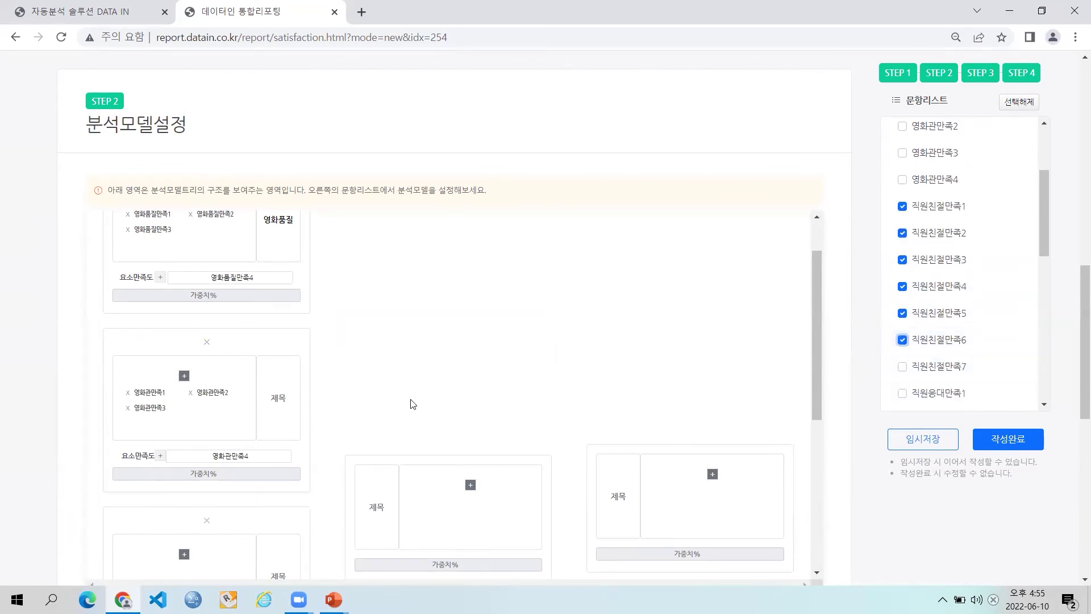
scroll(194, 483, down, 1)
click(183, 483)
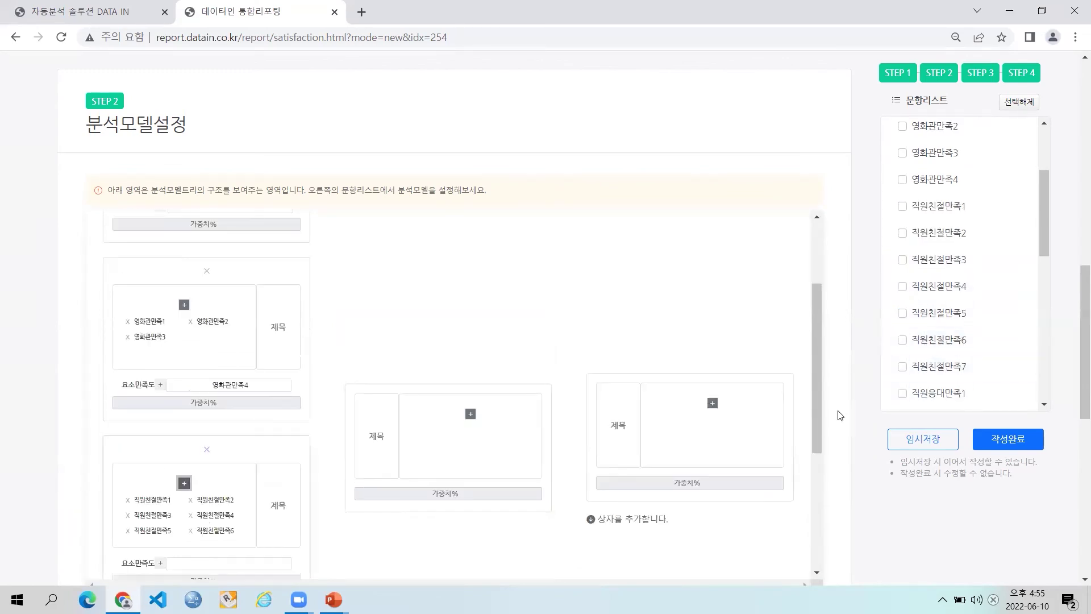
Set 직원친절만족7 as the 요소만족도 of the third box.
click(938, 366)
scroll(329, 402, down, 1)
scroll(329, 402, down, 1)
click(161, 420)
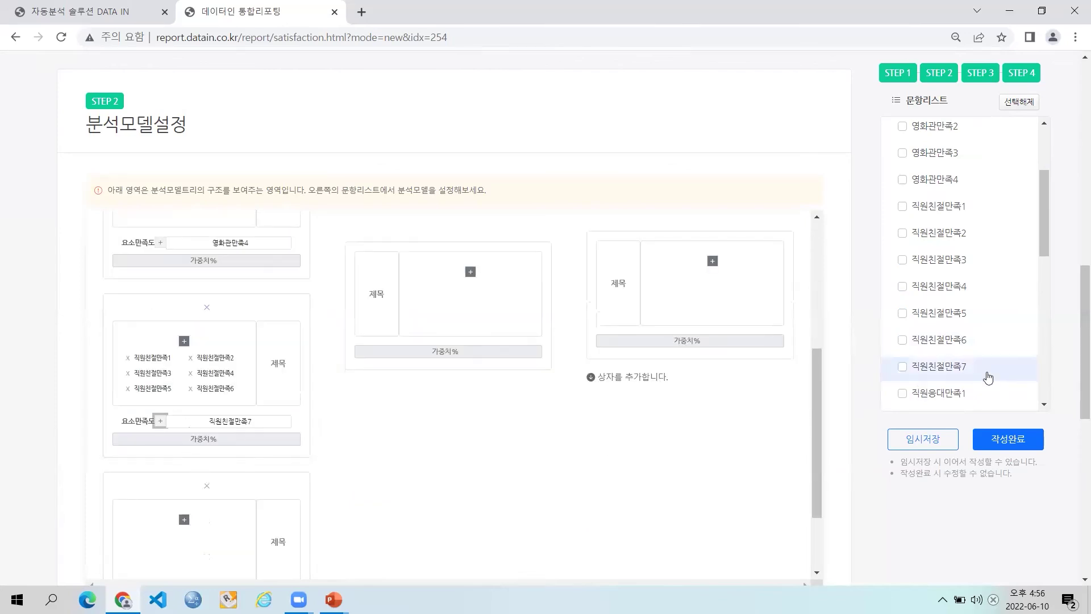
Add 직원응대만족1 to 직원응대만족3 to the fourth box and set 직원응대만족4 as its 요소만족도.
scroll(986, 372, down, 2)
click(944, 250)
click(952, 303)
click(952, 287)
click(184, 519)
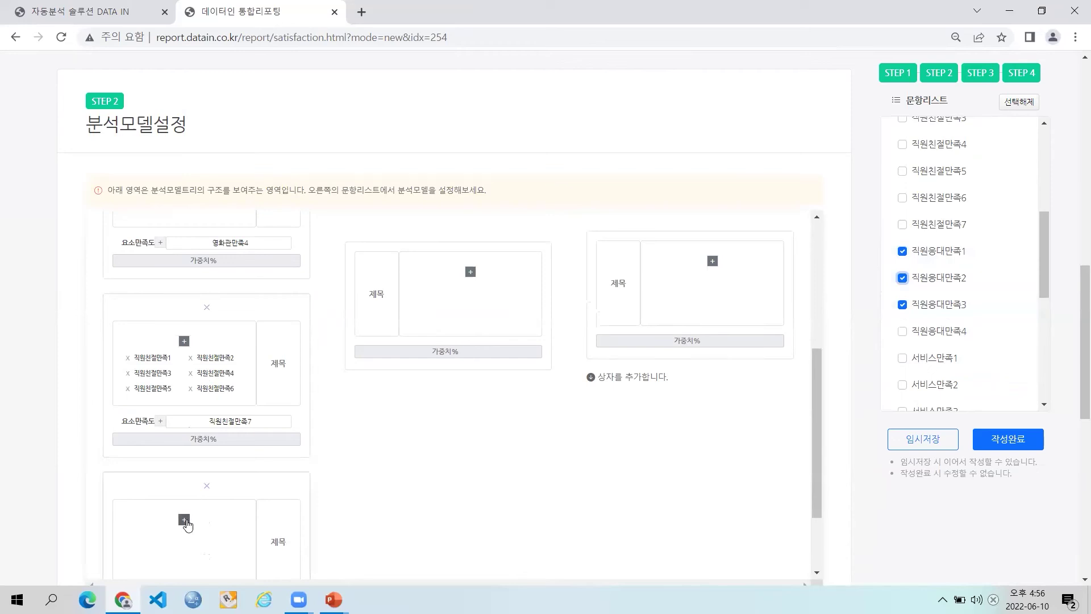
click(927, 335)
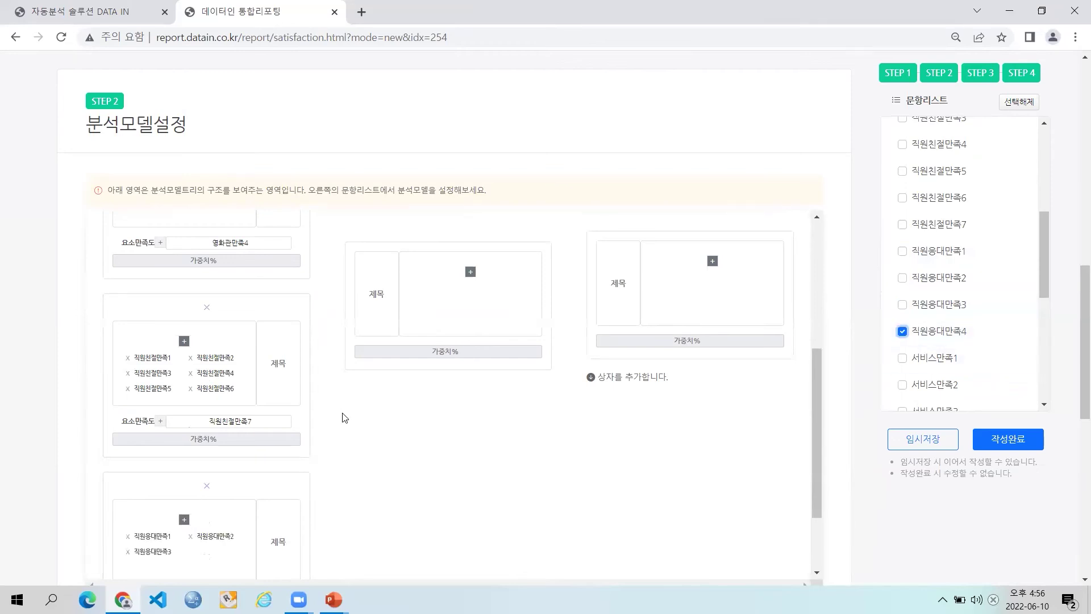
scroll(209, 521, down, 1)
click(161, 528)
Title the second, third and fourth boxes 영화관, 직원친절 and 직원응대.
scroll(292, 331, up, 1)
click(292, 331)
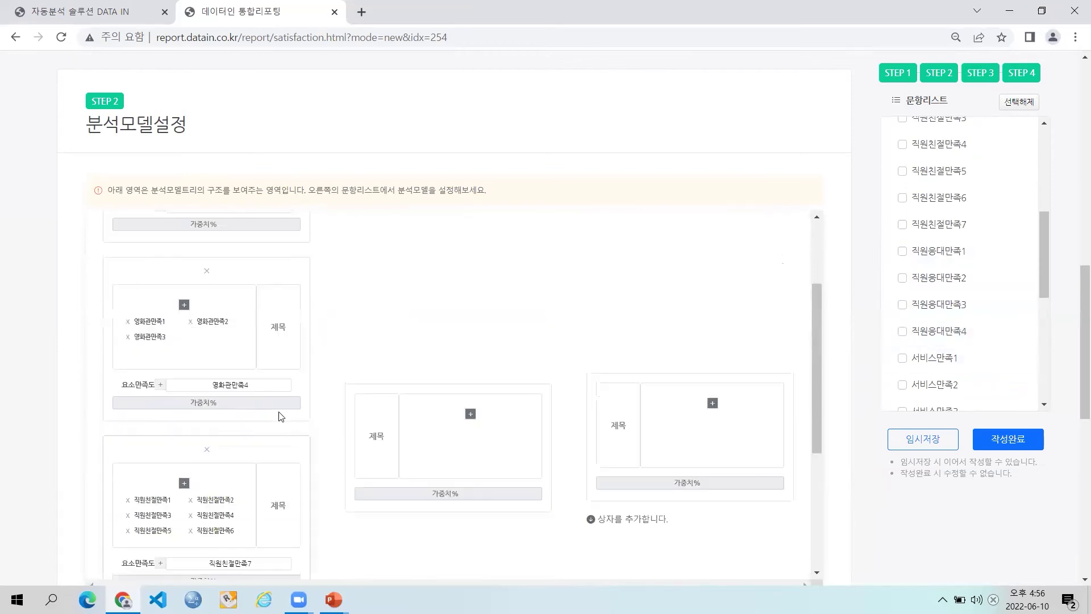
text(영화)
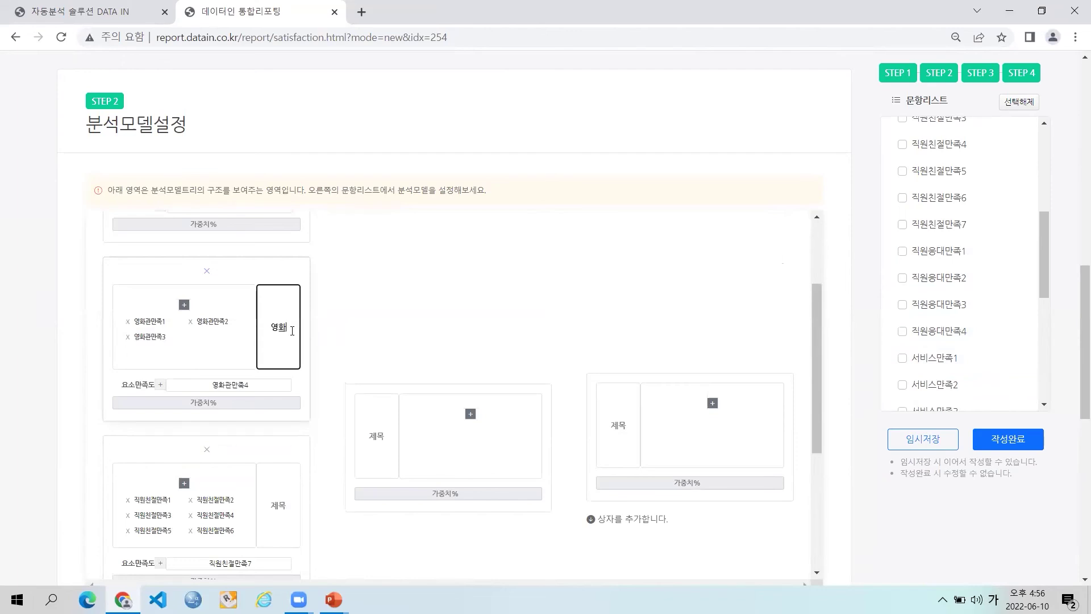
text(관)
click(272, 514)
text(직원친절)
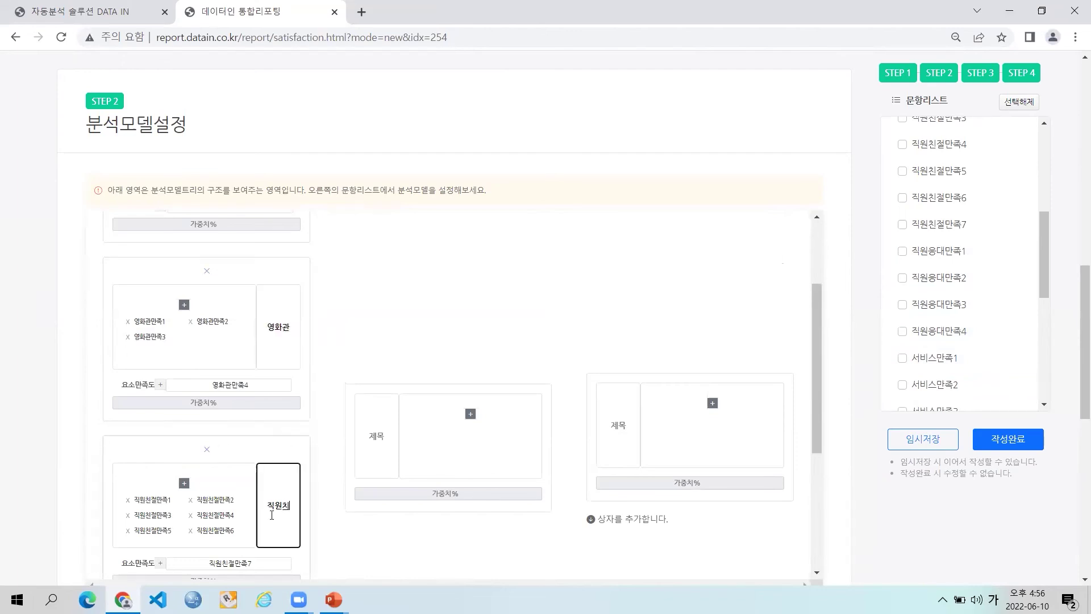
scroll(284, 494, down, 4)
click(290, 471)
text(직원응대)
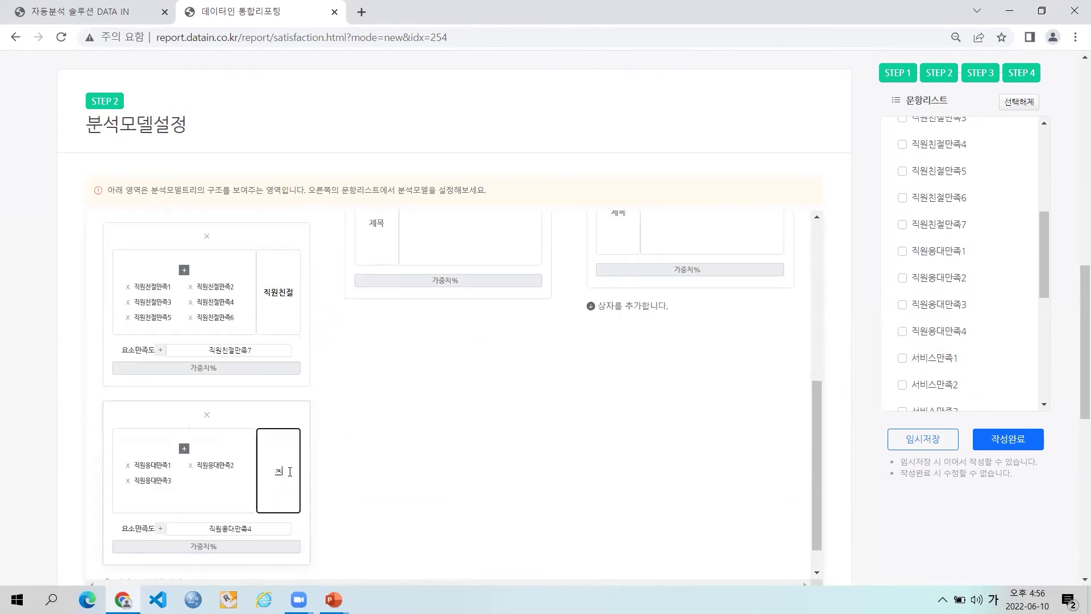
Set the weight (가중치%) of the 영화품질 and 영화관 boxes to 20 each.
scroll(284, 455, up, 2)
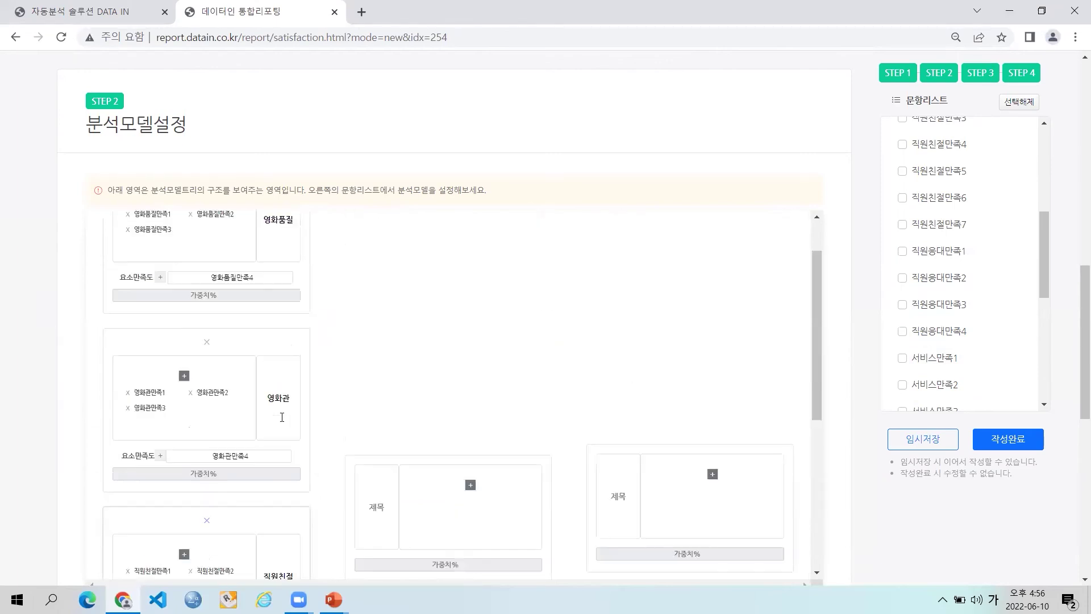
scroll(222, 307, up, 4)
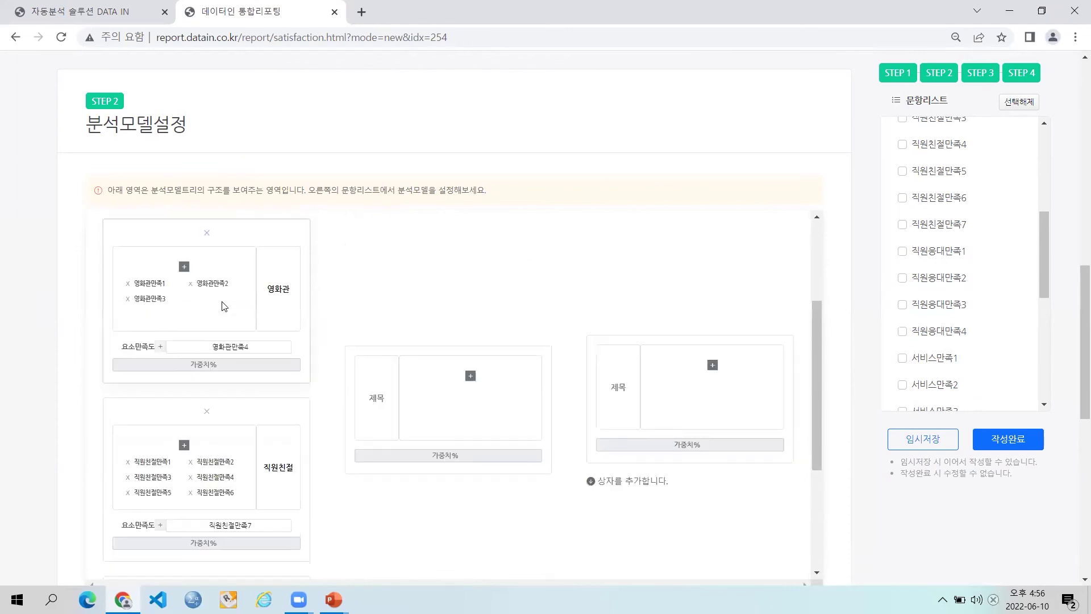
click(209, 358)
text(2)
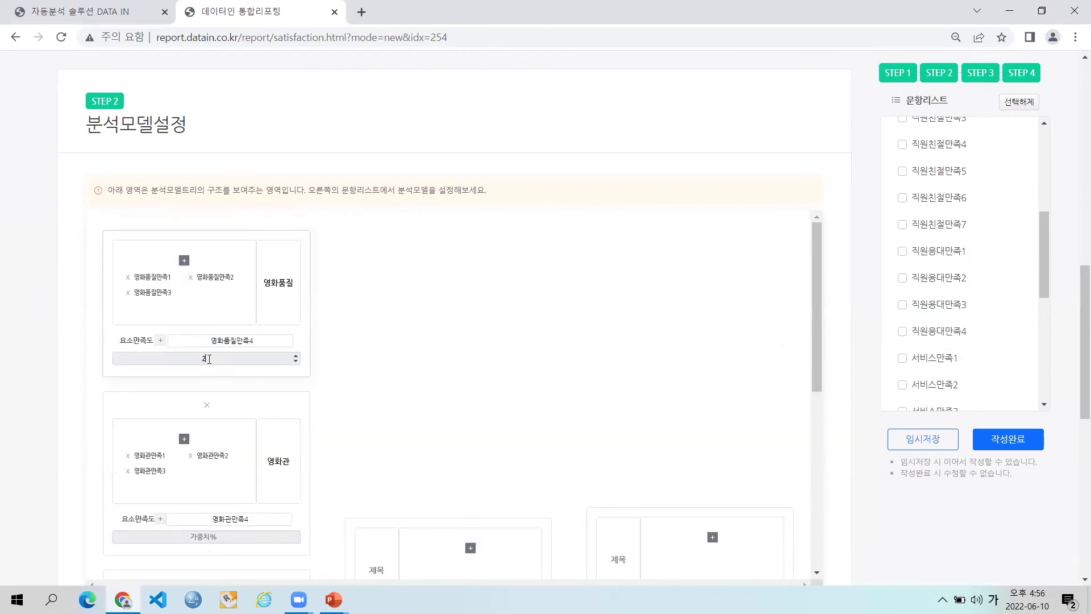
text(0)
scroll(210, 438, down, 1)
click(197, 467)
text(2)
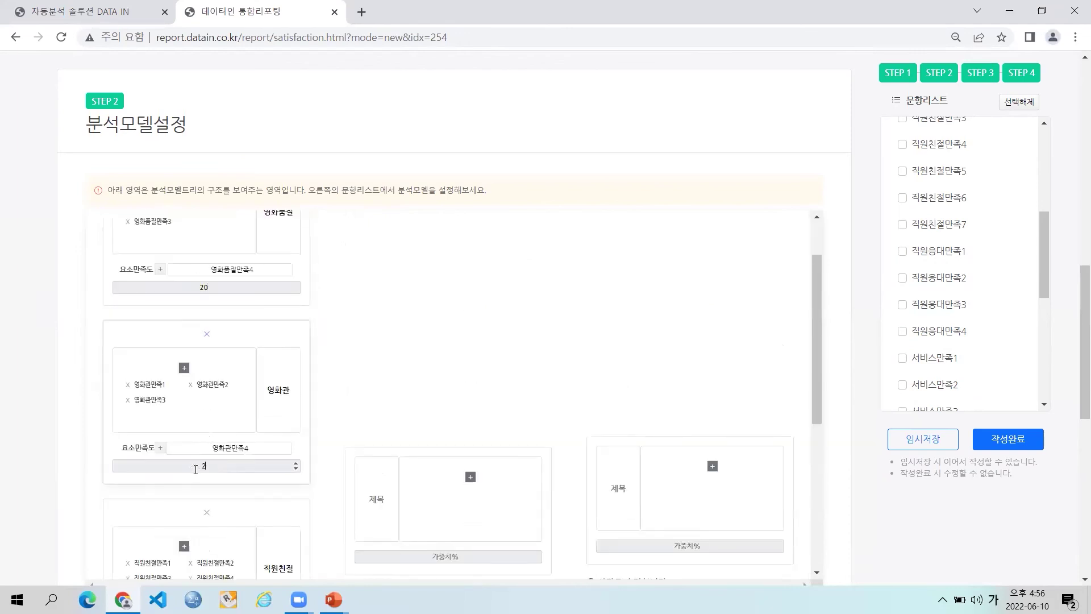
text(0)
Set the weight (가중치%) of the 직원친절 and 직원응대 boxes to 20 each.
scroll(199, 475, down, 2)
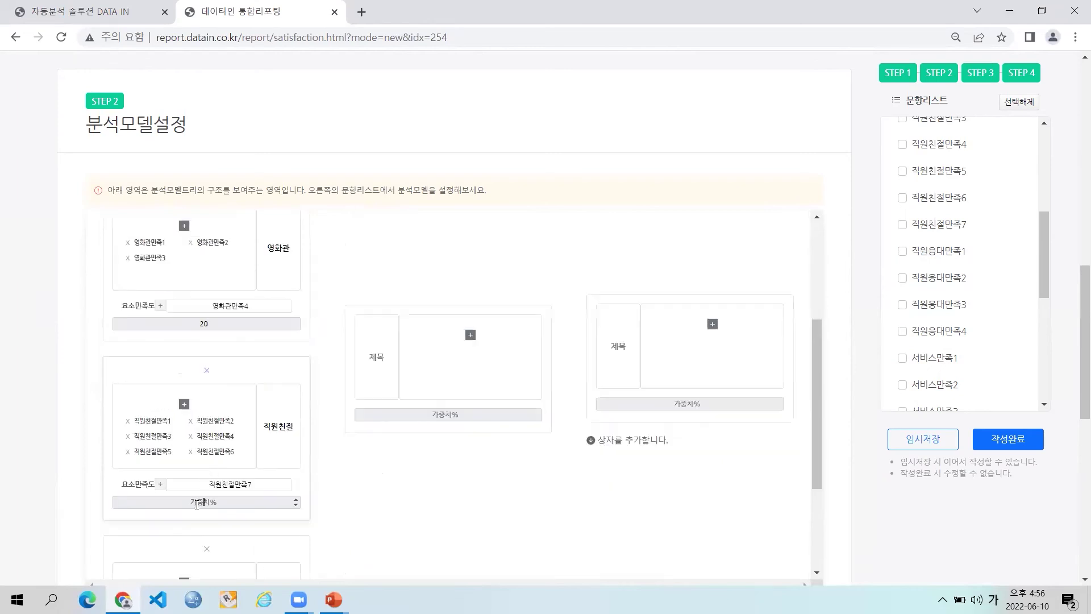
click(197, 505)
text(20)
scroll(210, 431, down, 3)
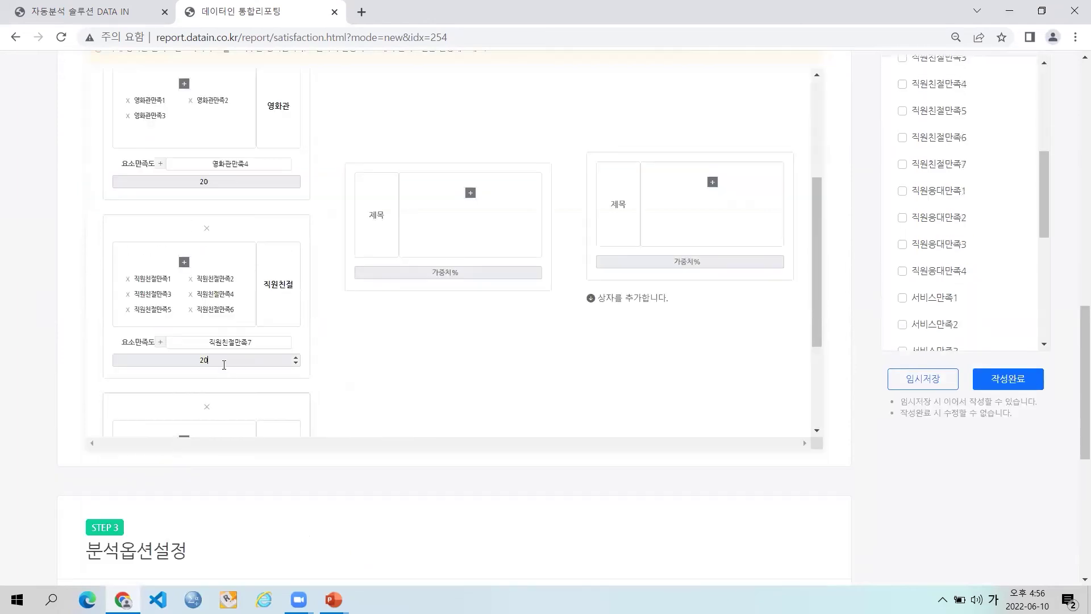
scroll(217, 385, down, 1)
click(213, 393)
text(20)
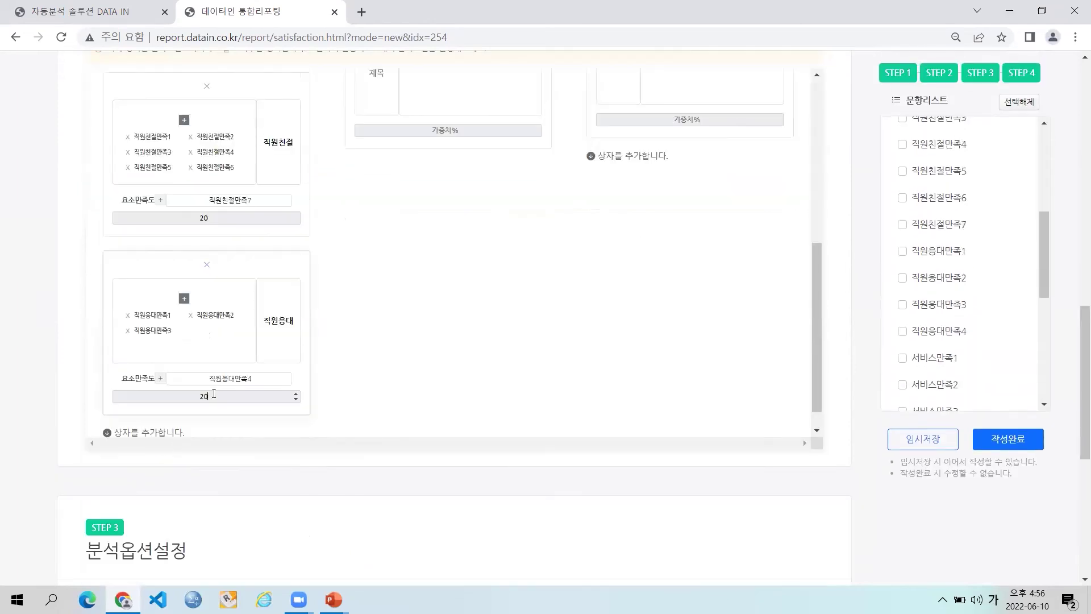
Add 고객만족도1 to 고객만족도5 to the box in the model's middle column and title that box 고객만족도.
scroll(426, 242, up, 2)
scroll(968, 283, down, 3)
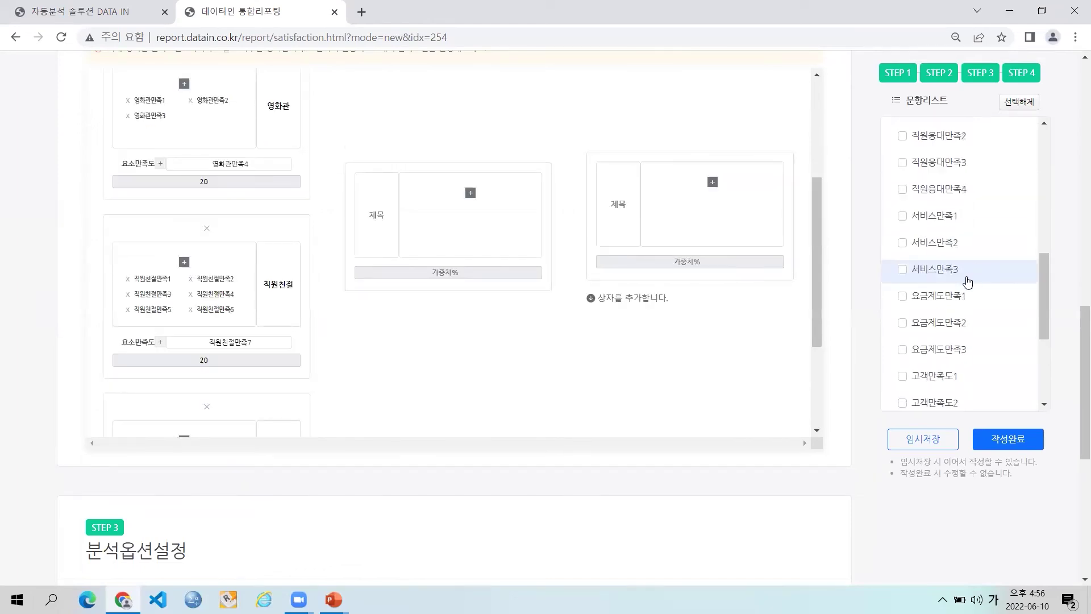
click(947, 306)
click(946, 333)
click(944, 359)
click(943, 386)
scroll(943, 386, down, 1)
click(938, 342)
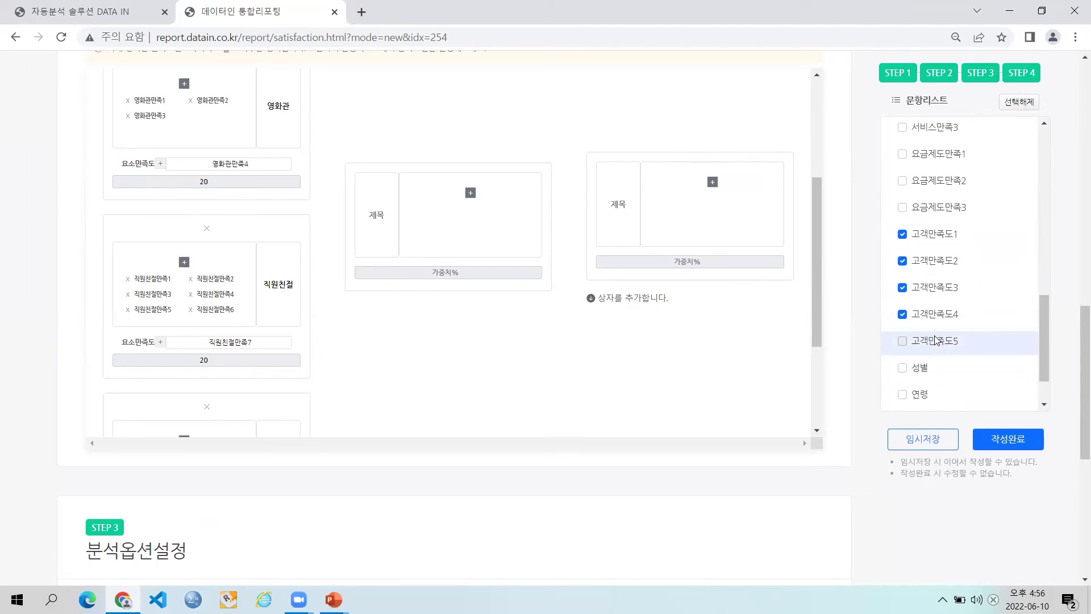
click(470, 193)
click(377, 214)
text(고객만족도)
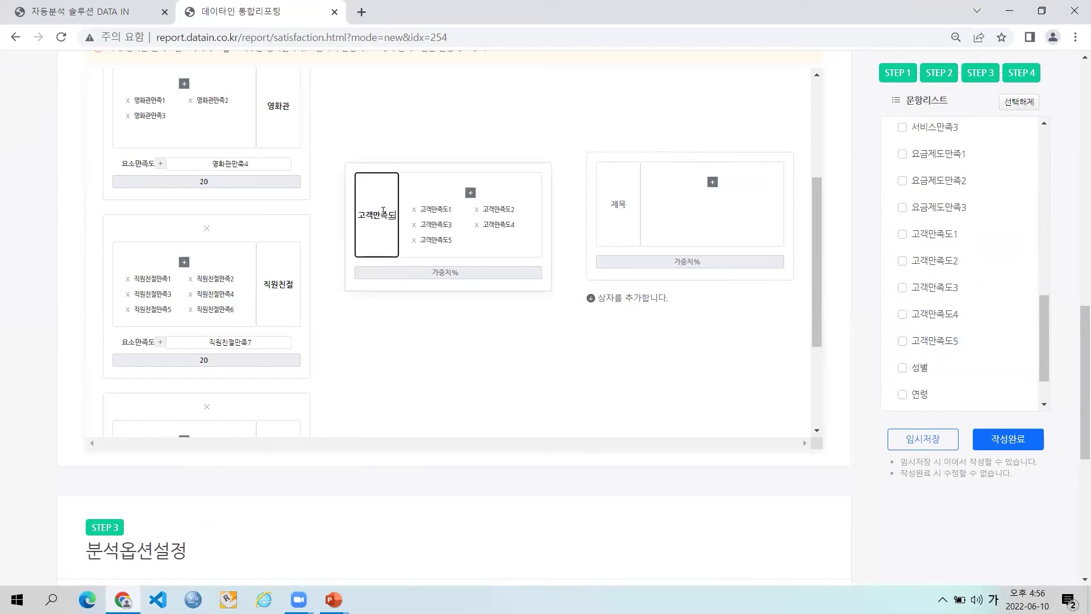
Set the weight (가중치%) of the 고객만족도 box to 20 and add a second box to the model's third column.
click(427, 272)
text(20)
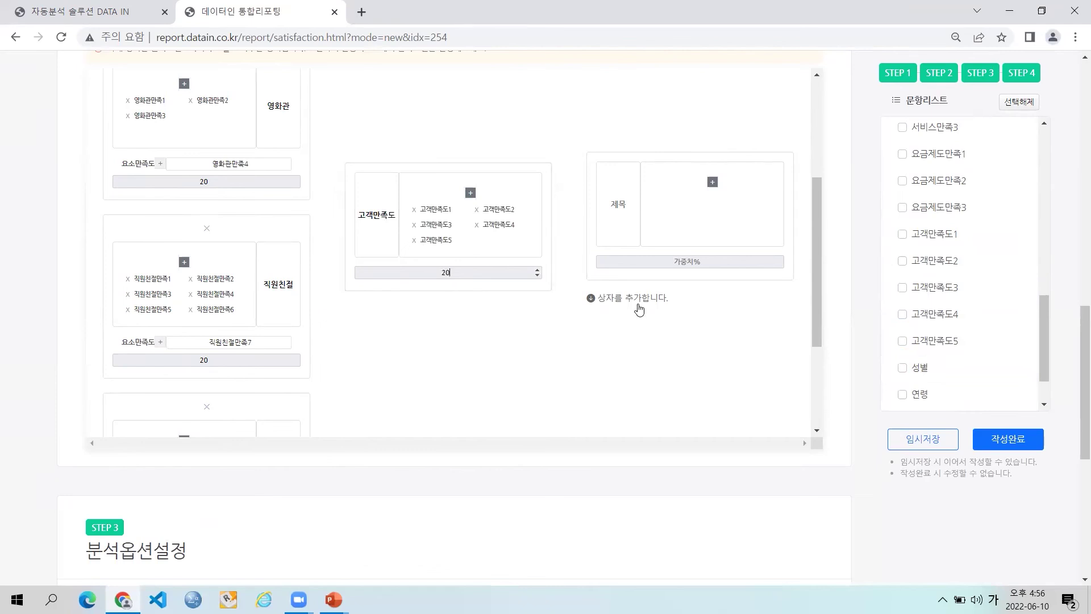
click(630, 298)
Add 서비스만족1 to 서비스만족3 to the upper box in the model's third column.
scroll(961, 227, up, 3)
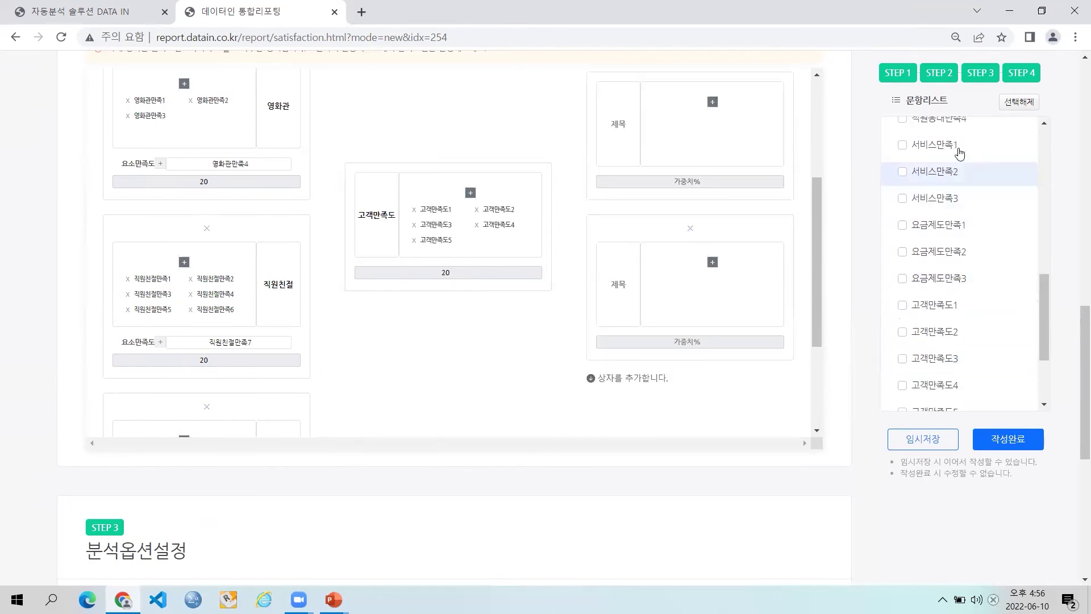
click(943, 171)
click(935, 197)
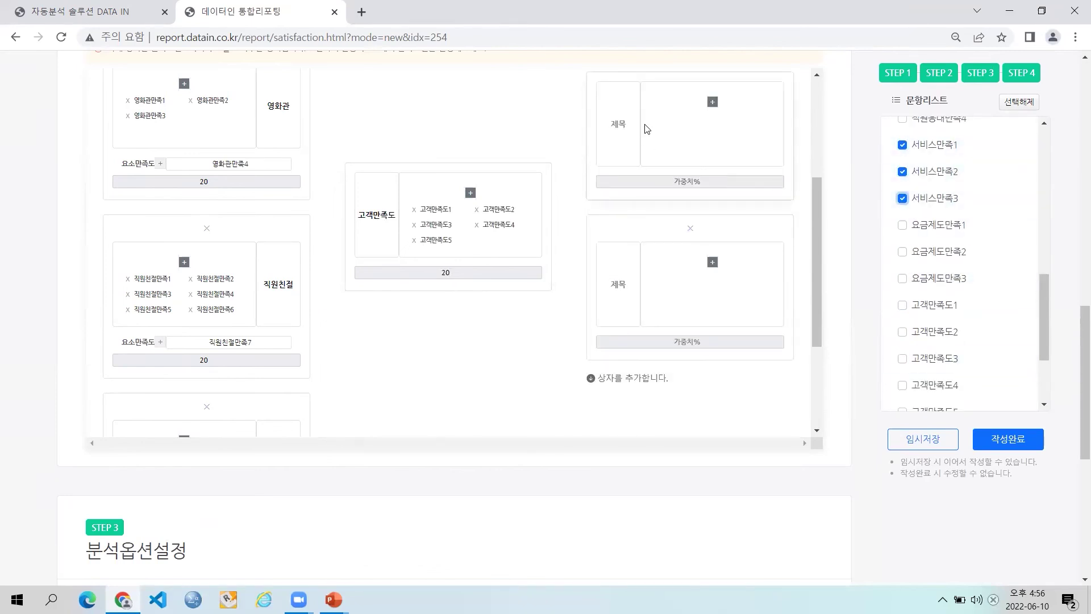
click(713, 102)
Add 요금제도만족1 to 요금제도만족3 to the lower box in the model's third column.
click(935, 228)
click(936, 253)
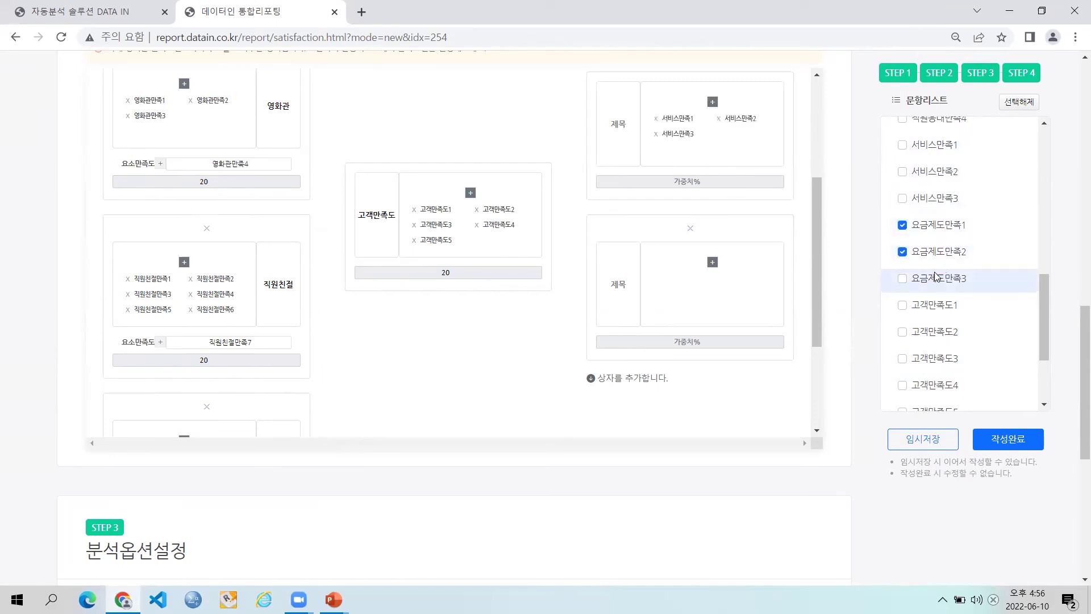
click(940, 278)
click(712, 262)
Set the weight (가중치%) of both boxes in the third column to 0.
click(690, 181)
text(0)
click(700, 341)
text(0)
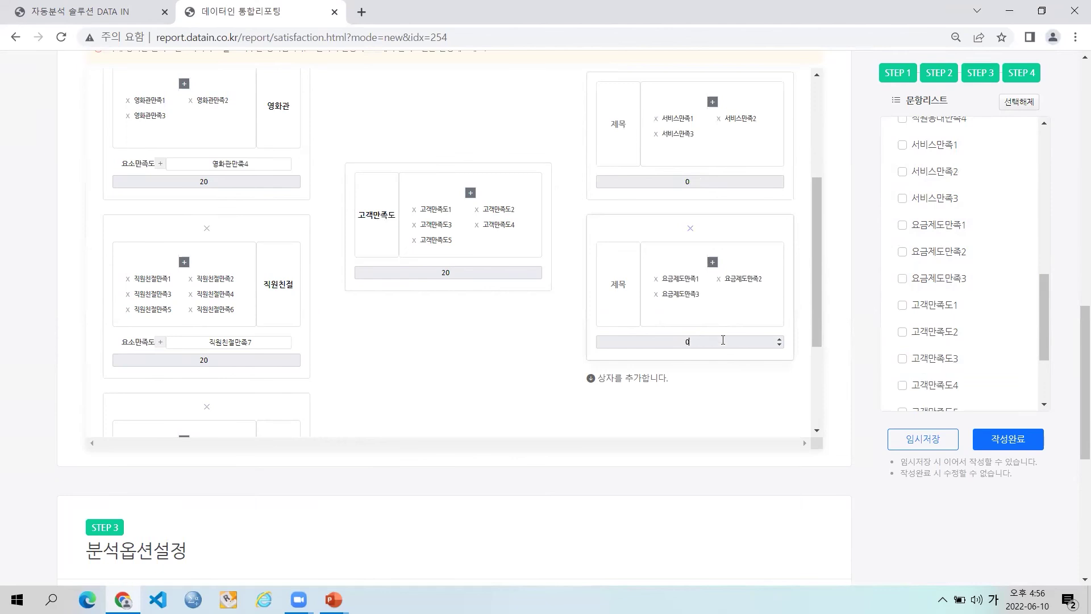
Title the two boxes in the third column 서비스 and 요금제.
scroll(755, 316, up, 1)
click(617, 195)
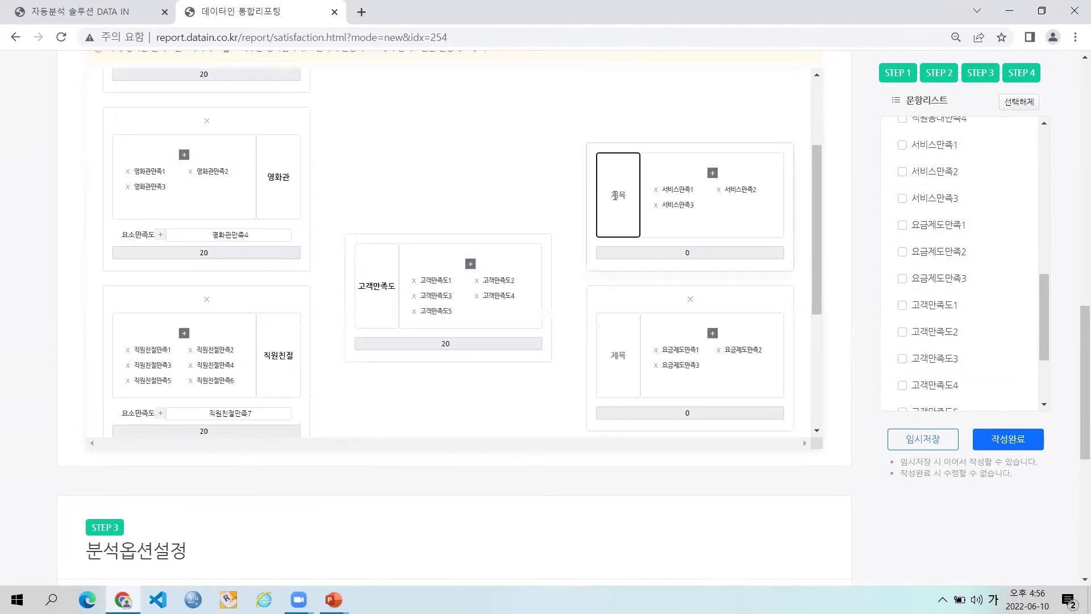
text(서비스)
click(623, 358)
text(요금제)
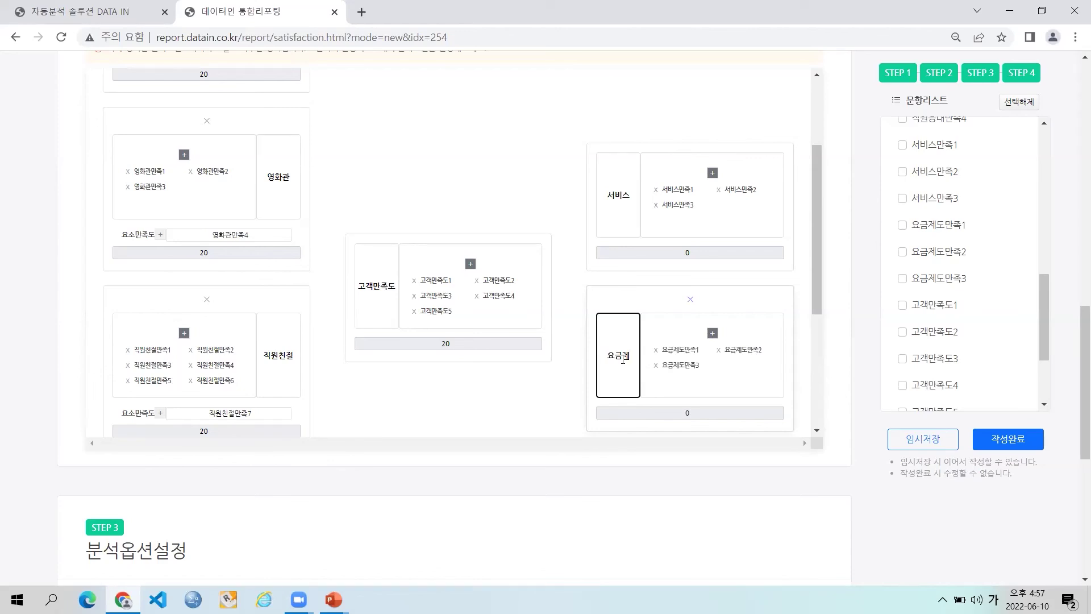
Review the finished model tree and set 점수변환방식 in 분석옵션설정 to 100점으로 변환.
scroll(489, 364, down, 3)
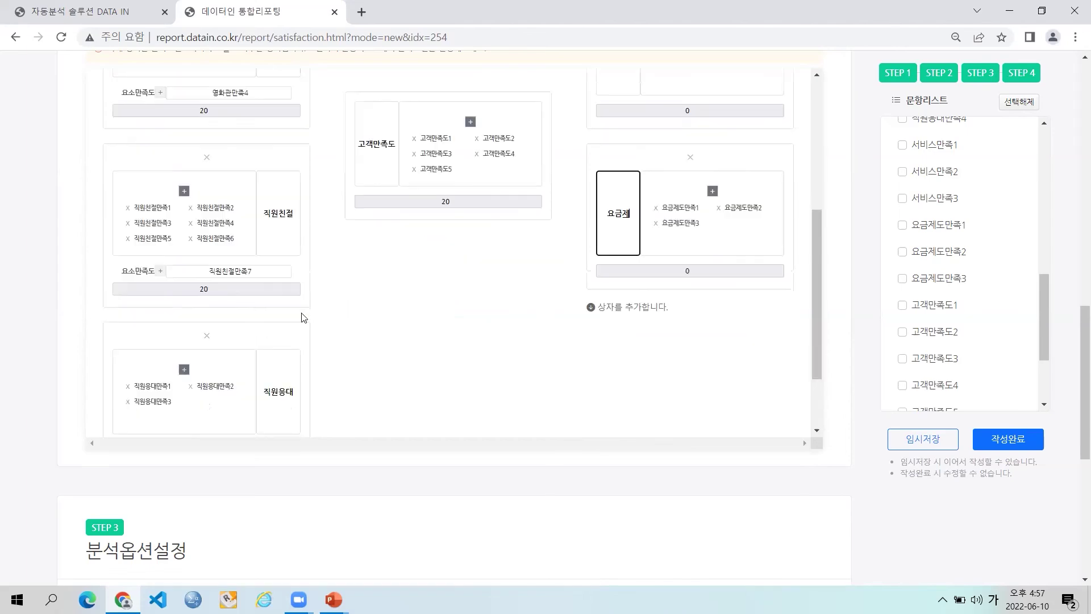
scroll(509, 336, up, 5)
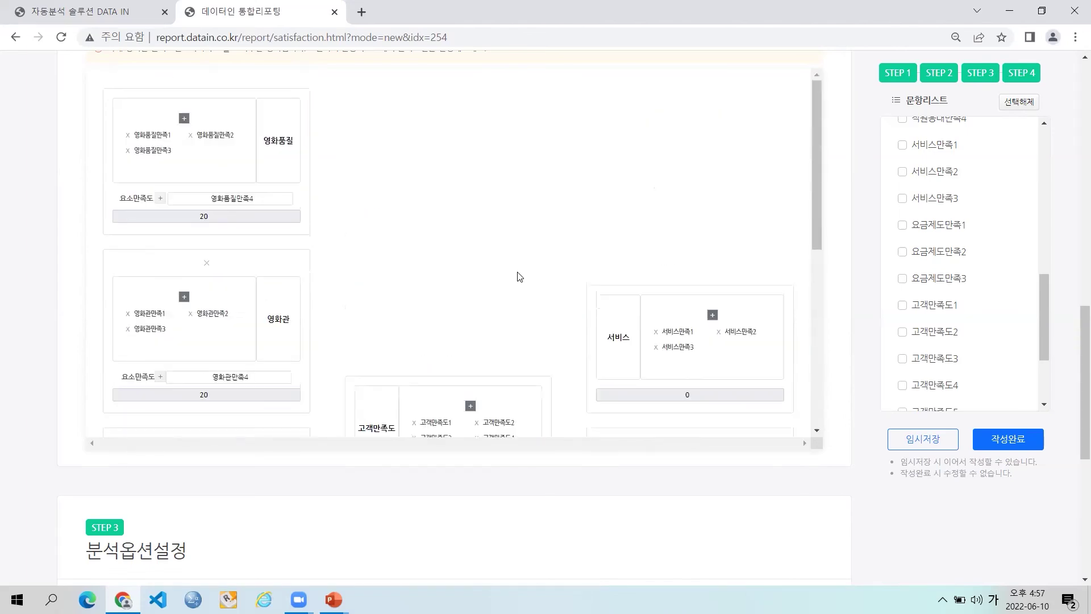
scroll(518, 278, up, 1)
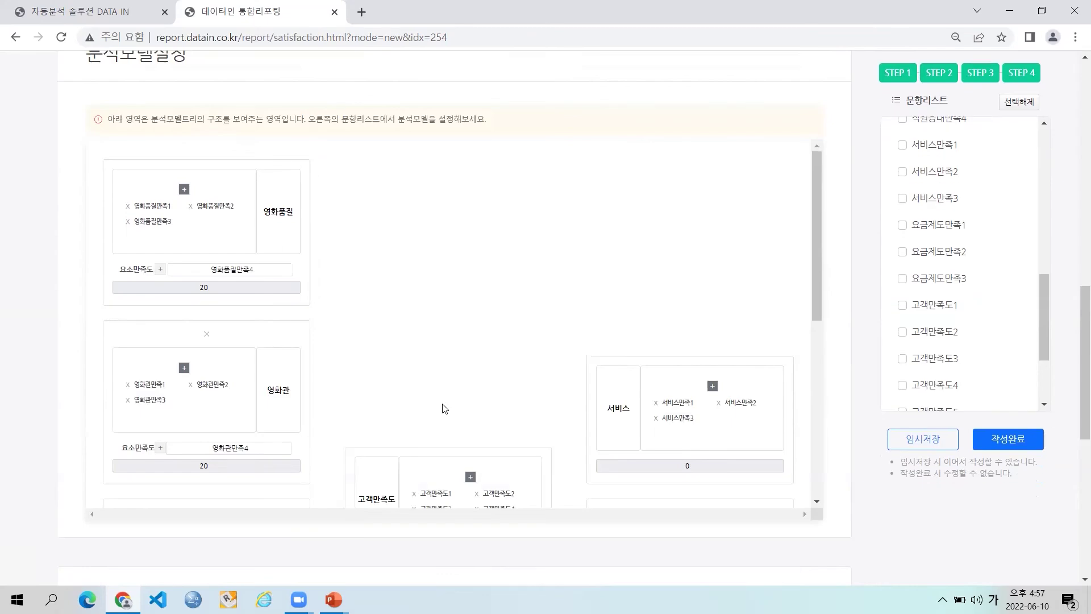
scroll(516, 351, down, 4)
scroll(516, 370, down, 2)
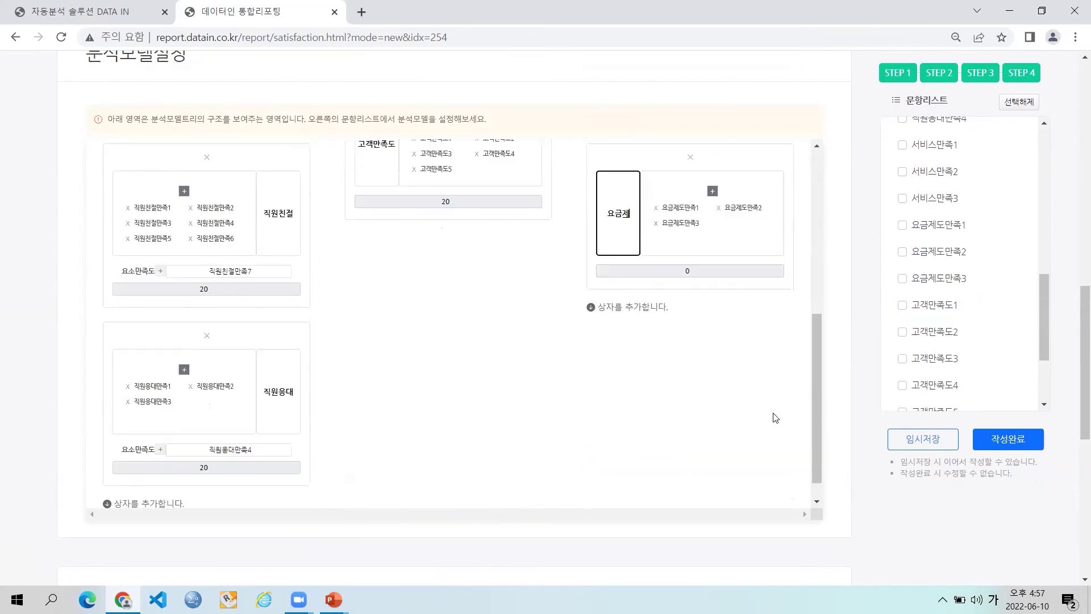
scroll(853, 414, down, 5)
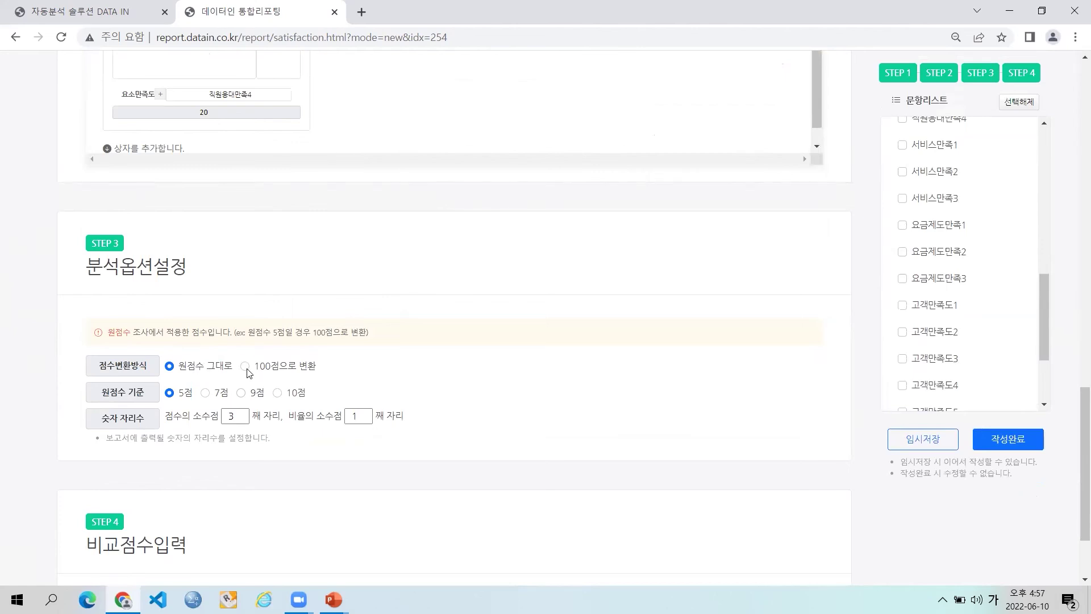
scroll(260, 363, up, 3)
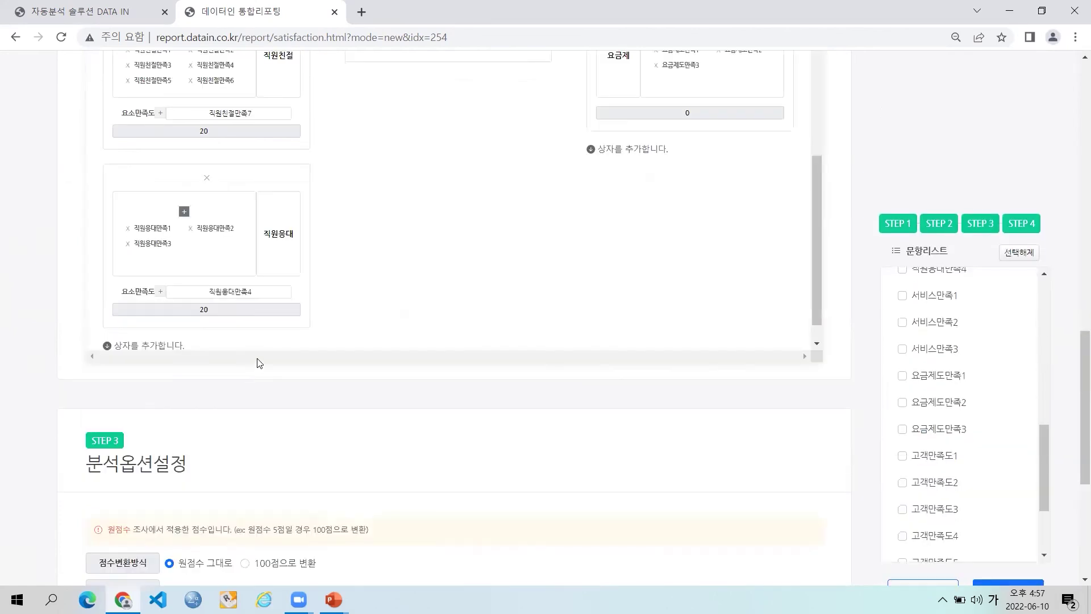
scroll(260, 363, down, 3)
click(244, 421)
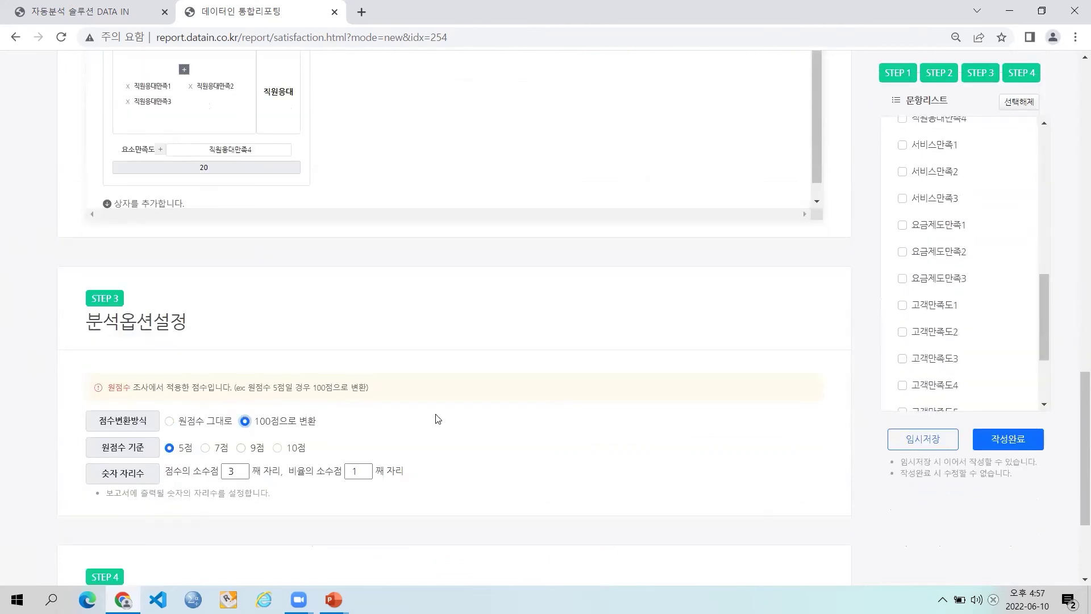
Check the analysis options and 비교점수입력 section, try to submit the report setup with 작성완료, and dismiss the alert.
scroll(438, 419, down, 3)
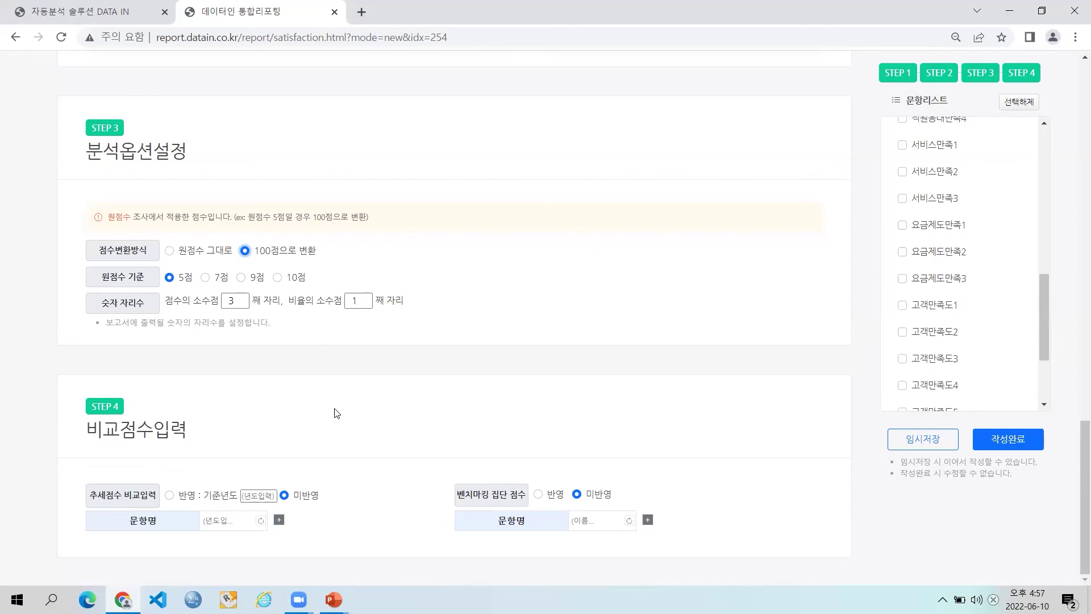
scroll(337, 413, up, 8)
scroll(389, 307, up, 2)
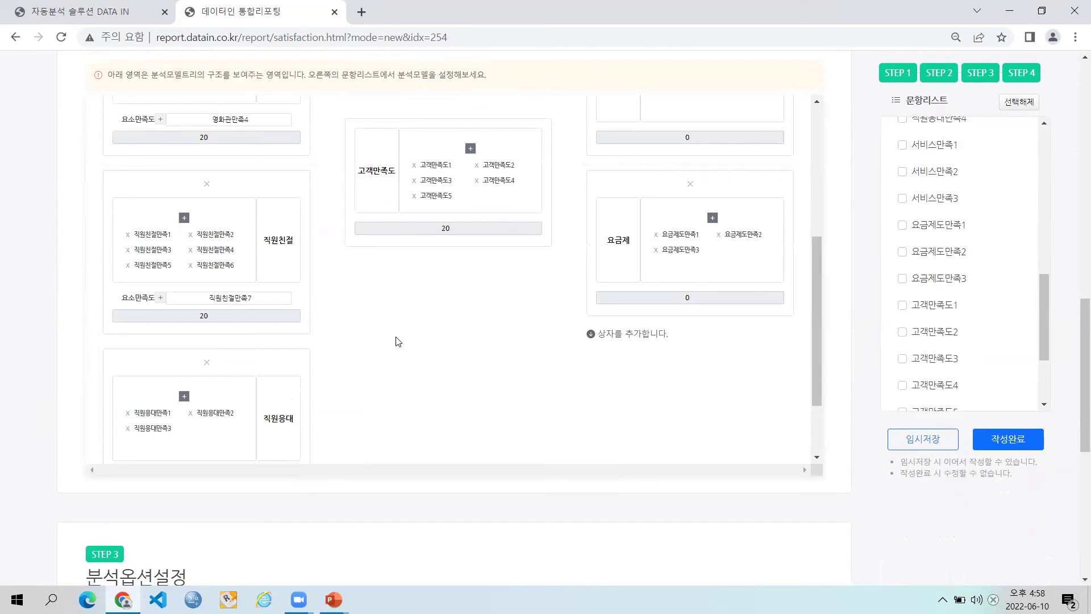
scroll(396, 347, down, 7)
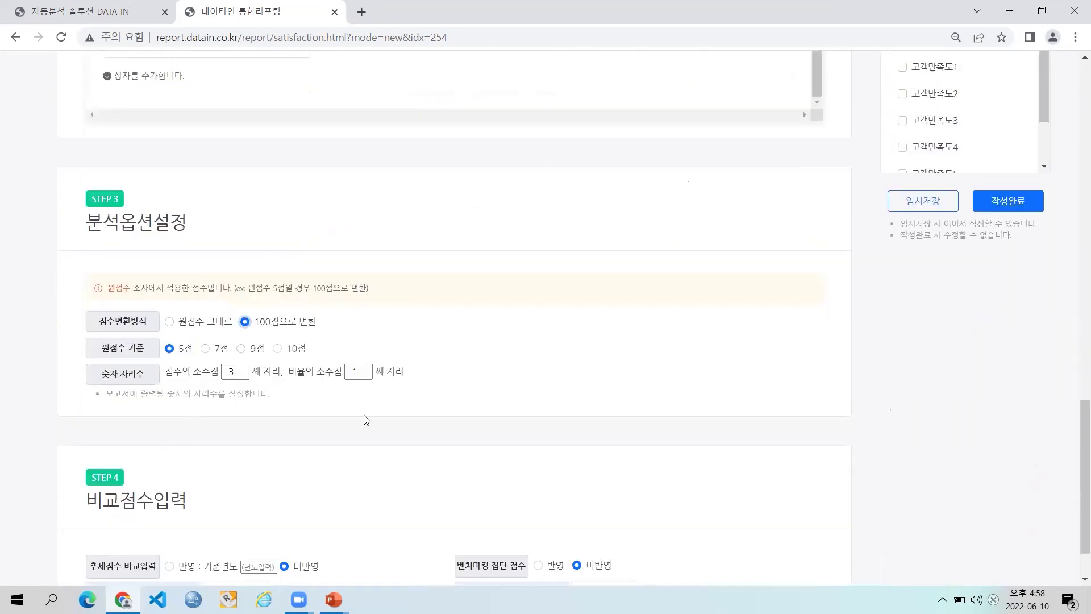
click(1008, 438)
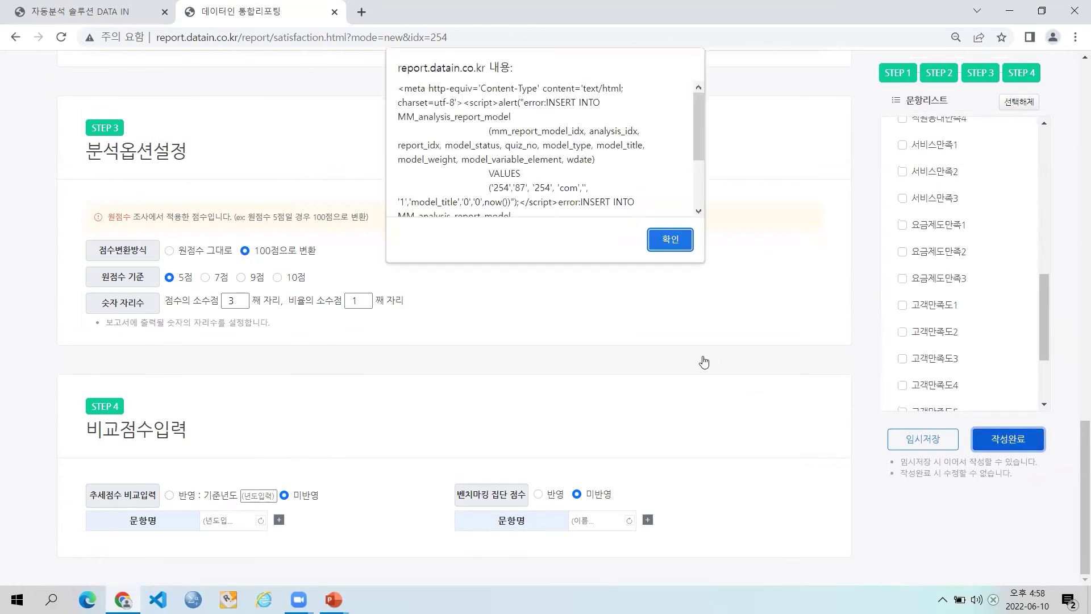
click(683, 241)
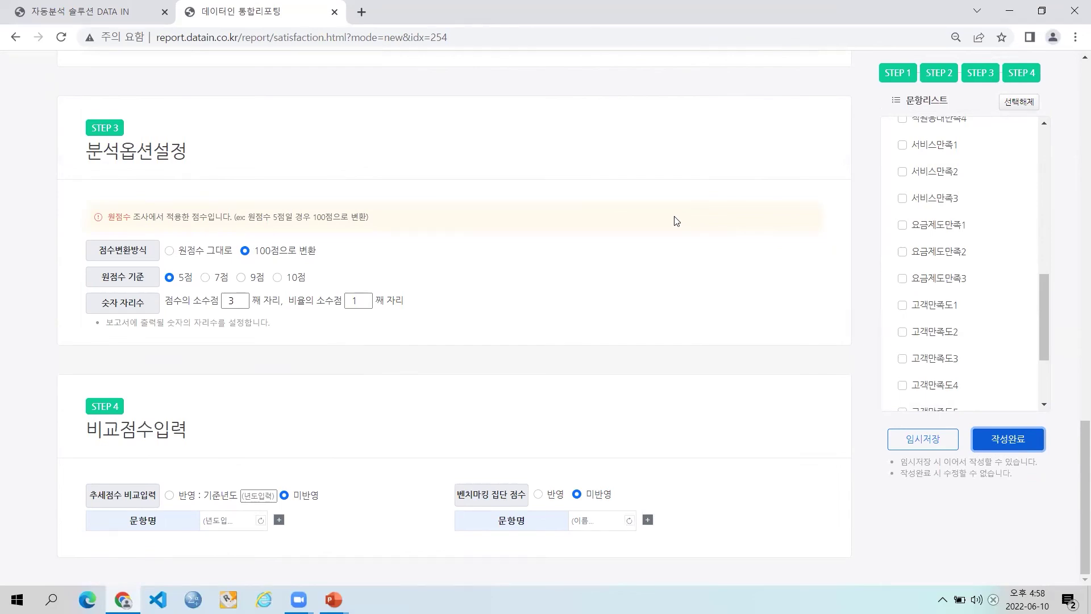
scroll(680, 230, up, 3)
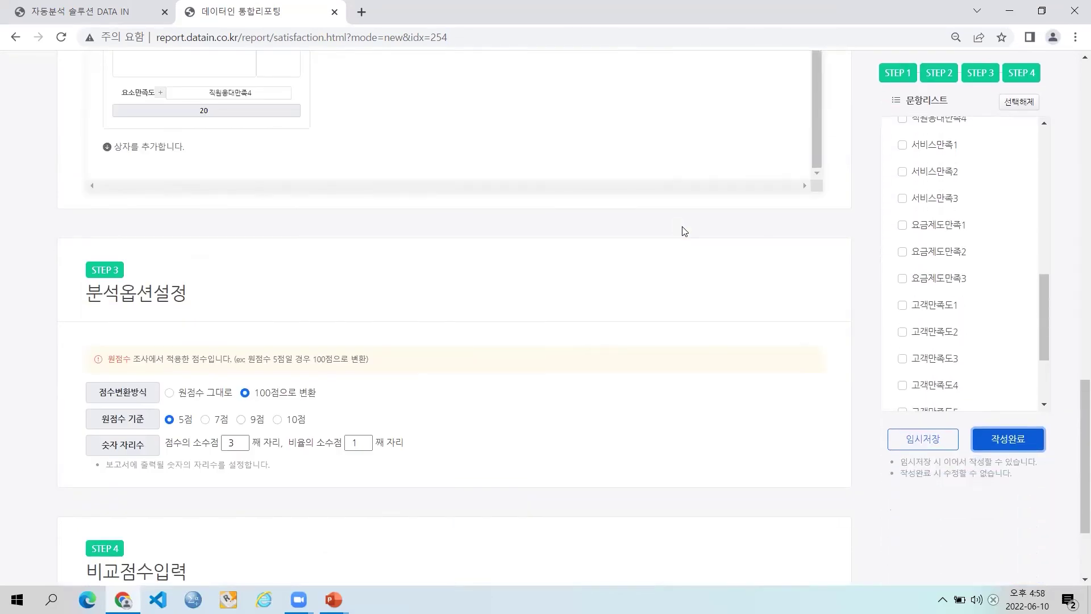
scroll(684, 235, down, 3)
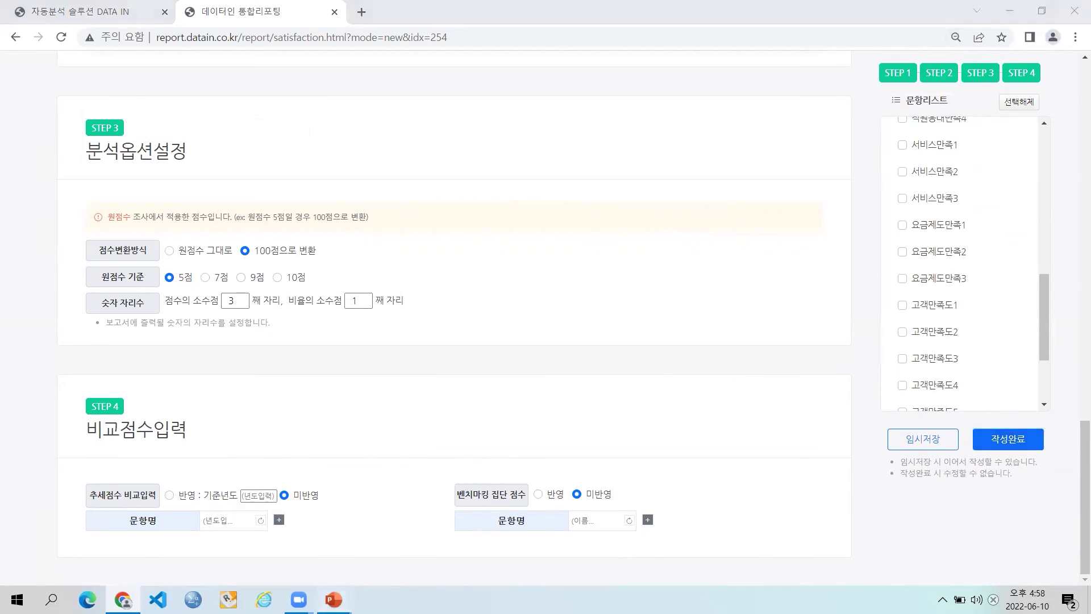
Switch to the 만족도모델_샘플_PPT presentation in PowerPoint and view its first three slides.
click(333, 599)
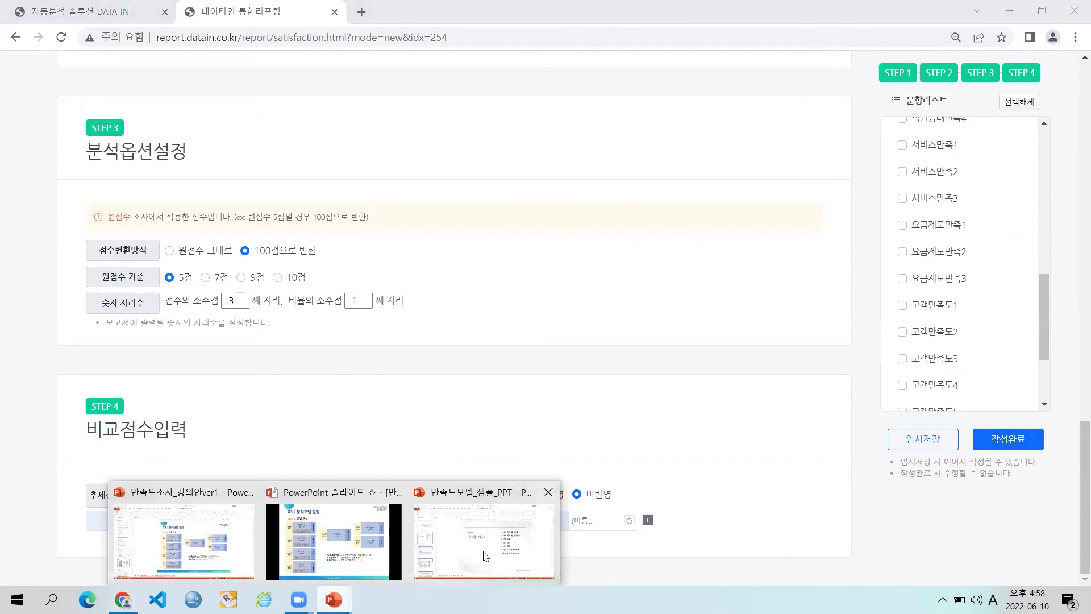
click(492, 536)
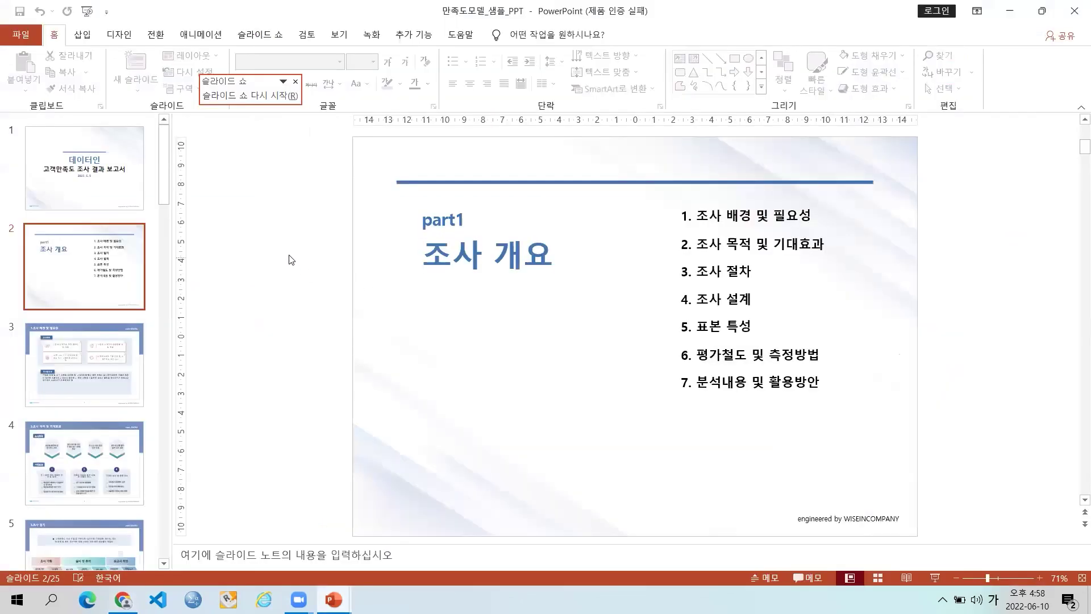
click(62, 164)
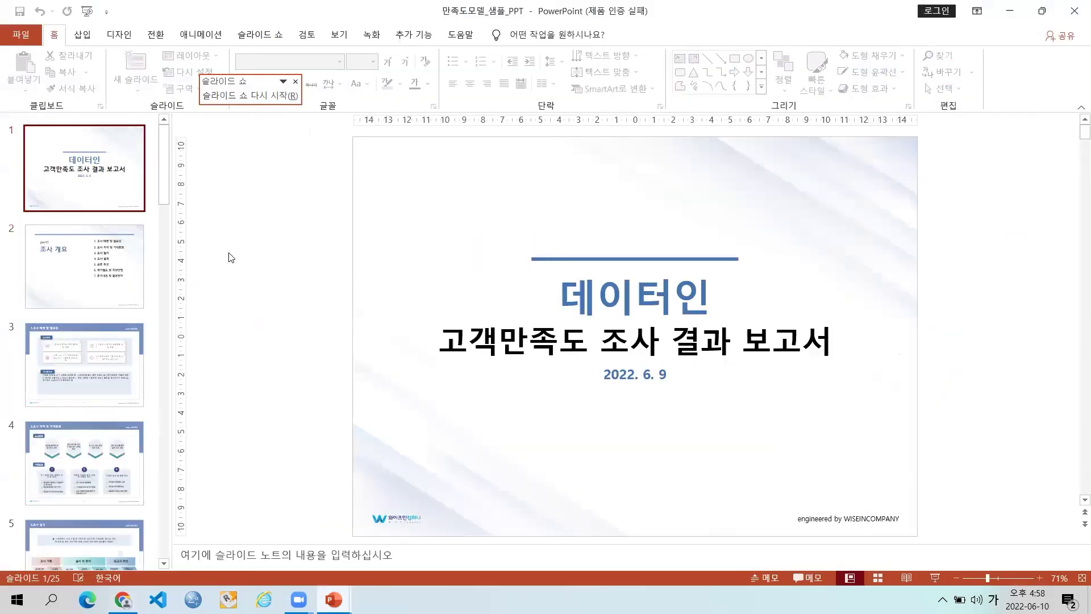
click(77, 291)
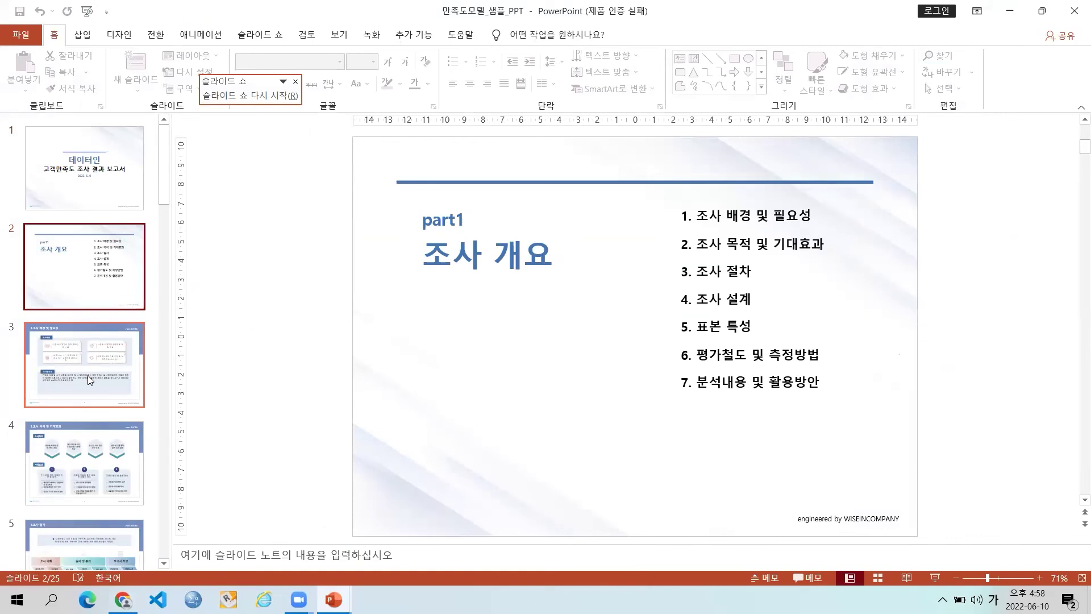
click(87, 375)
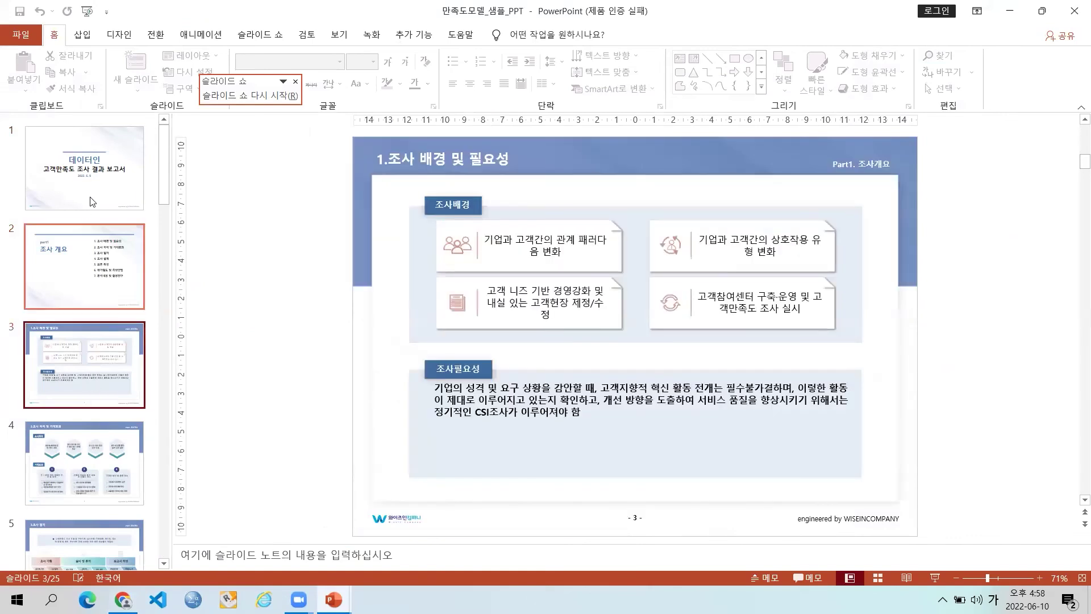
Return to the running lecture slide show and go through the 분석모델 설정 slides to 분석결과 확인.
click(299, 600)
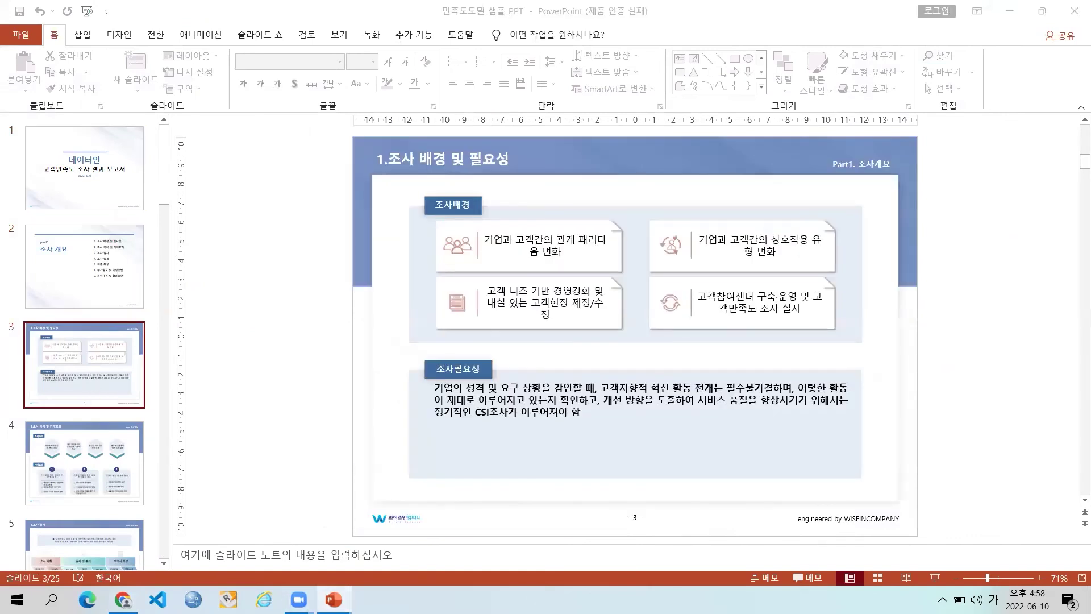
mouse_move(333, 600)
click(299, 543)
click(441, 360)
click(456, 364)
key(Left)
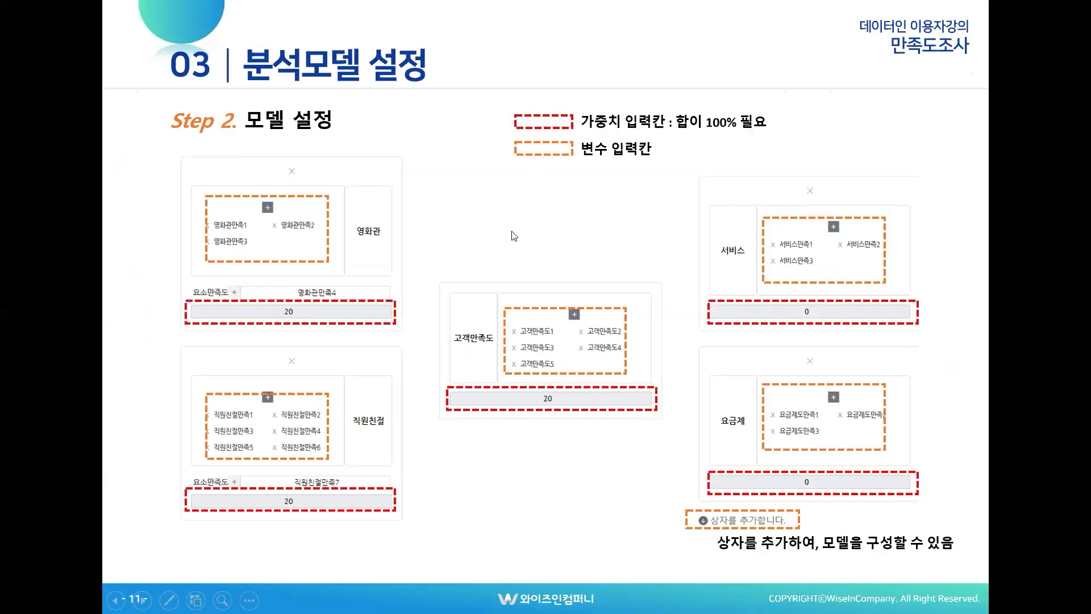
key(Right)
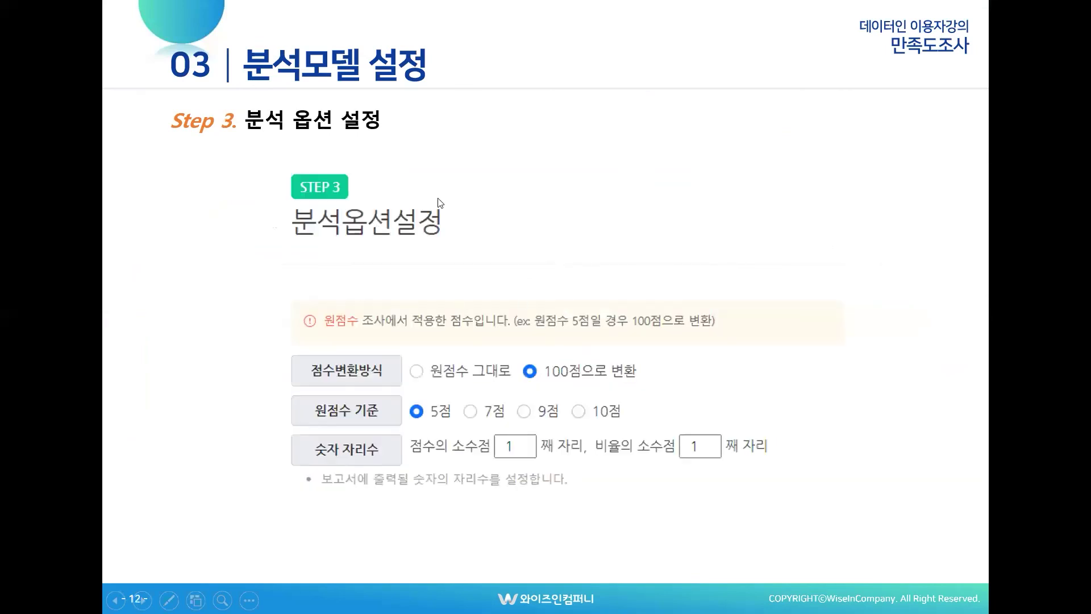
key(Right)
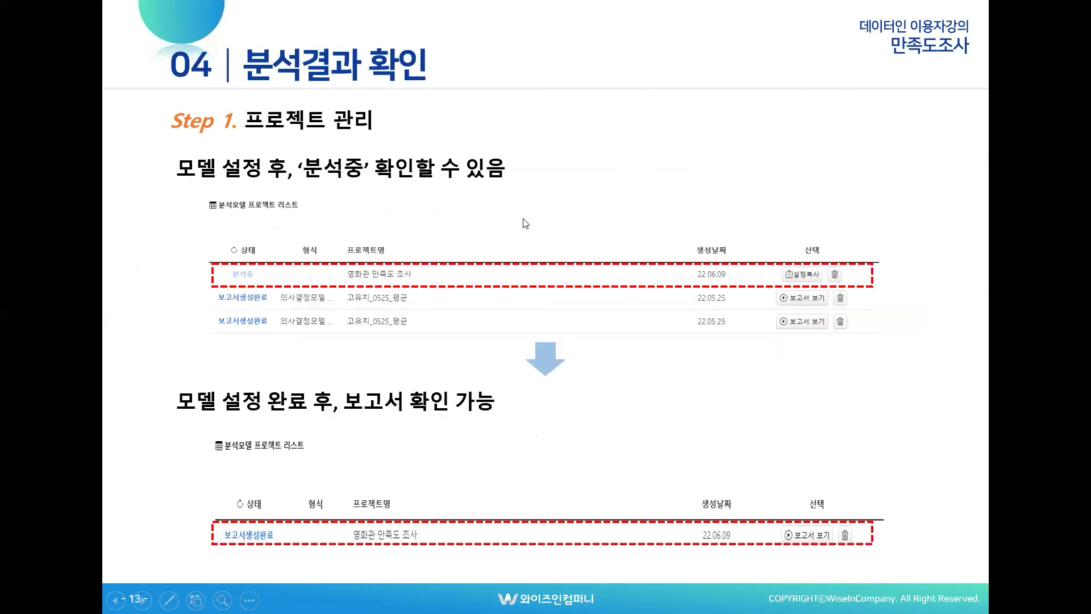